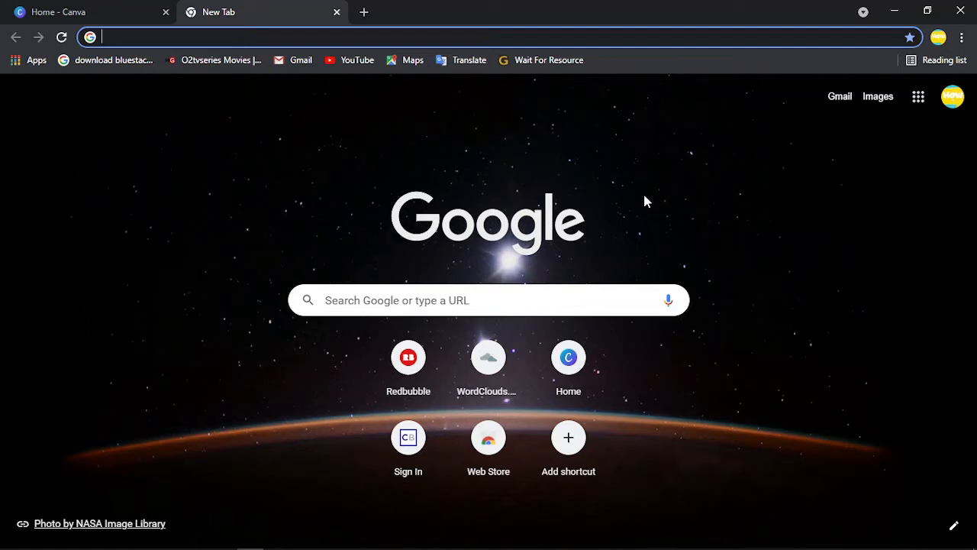
Step: Switch to the Canva home page, browse the suggested design types and create a blank Logo design
left_click(70, 9)
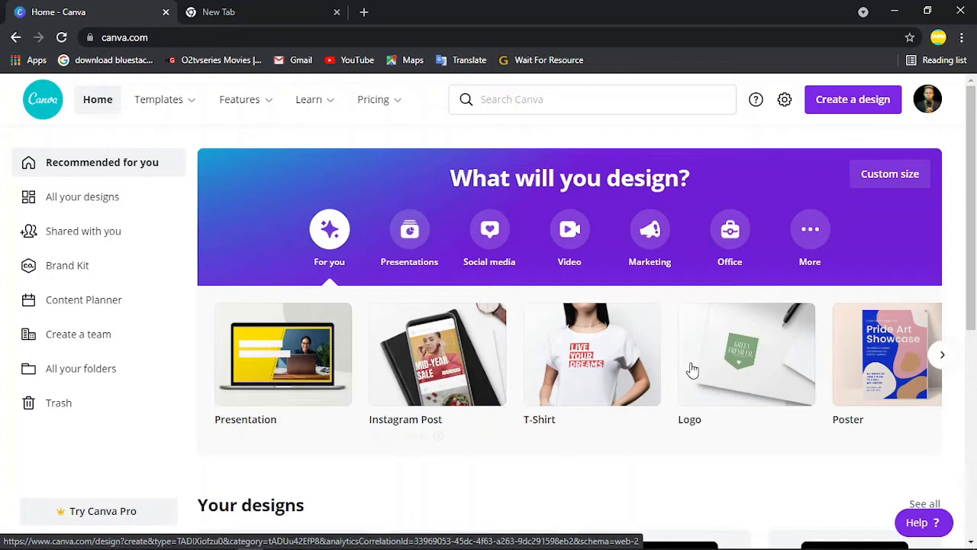
left_click(942, 354)
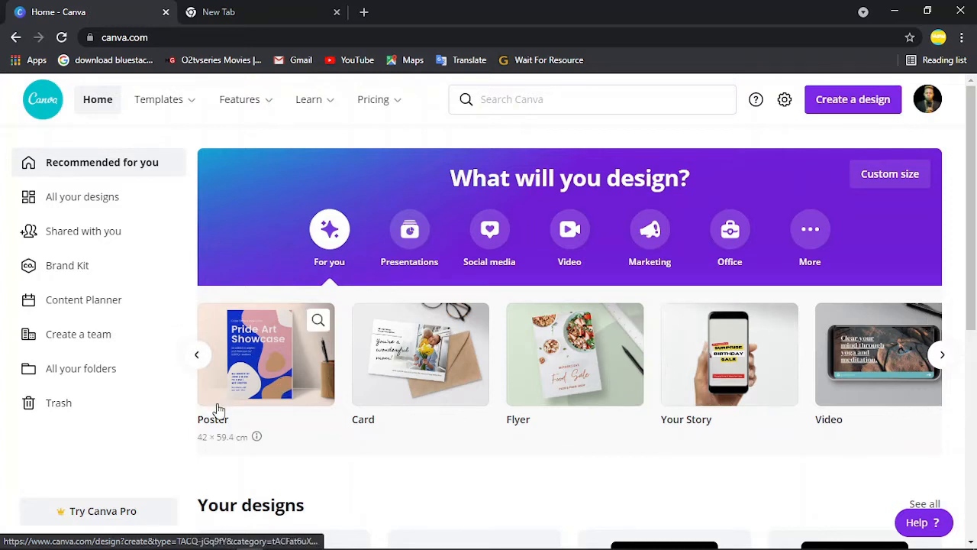
left_click(197, 356)
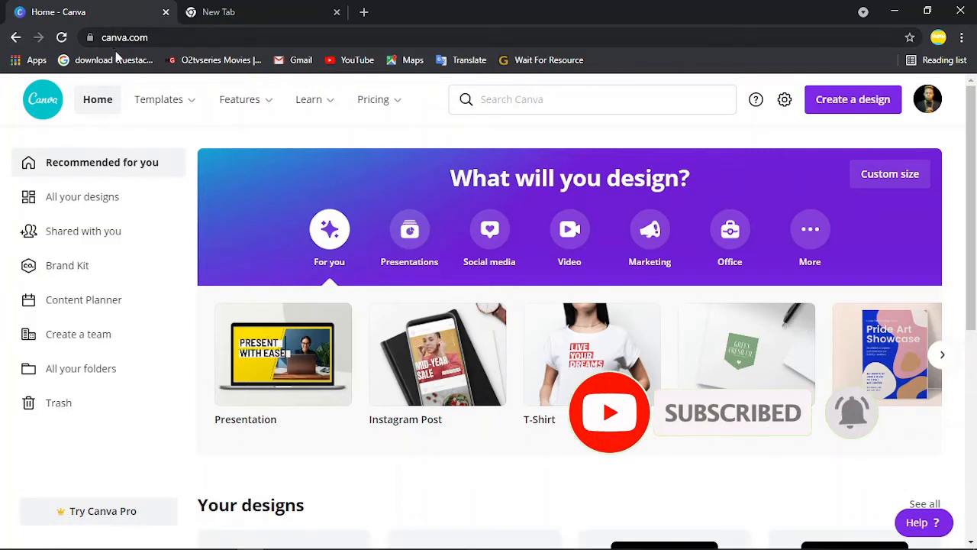
left_click(749, 364)
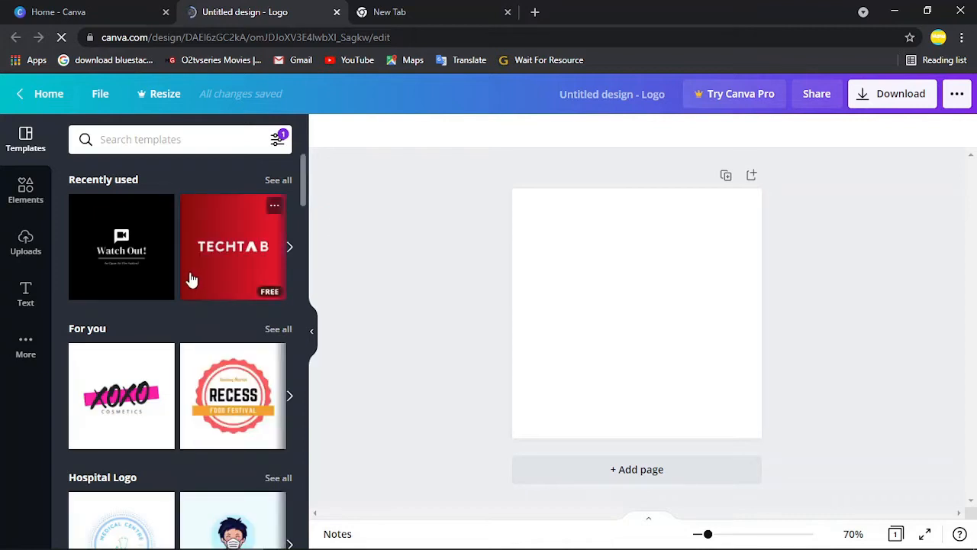
Step: Browse the suggested logo templates and apply the mint "The Designer Clothing Centre" template to the blank page
scroll(221, 252, "down", 2)
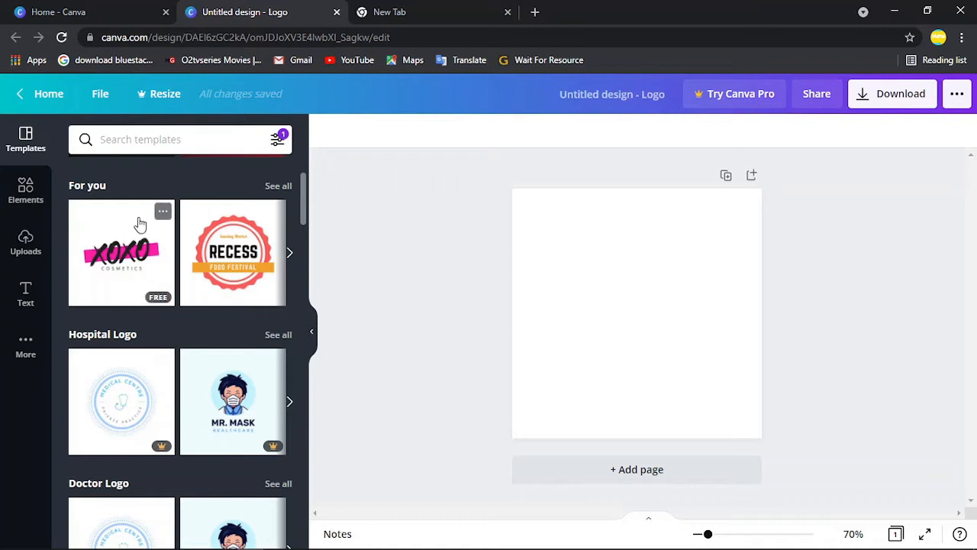
mouse_move(303, 202)
left_mouse_down()
mouse_move(304, 253)
mouse_move(306, 197)
left_mouse_up()
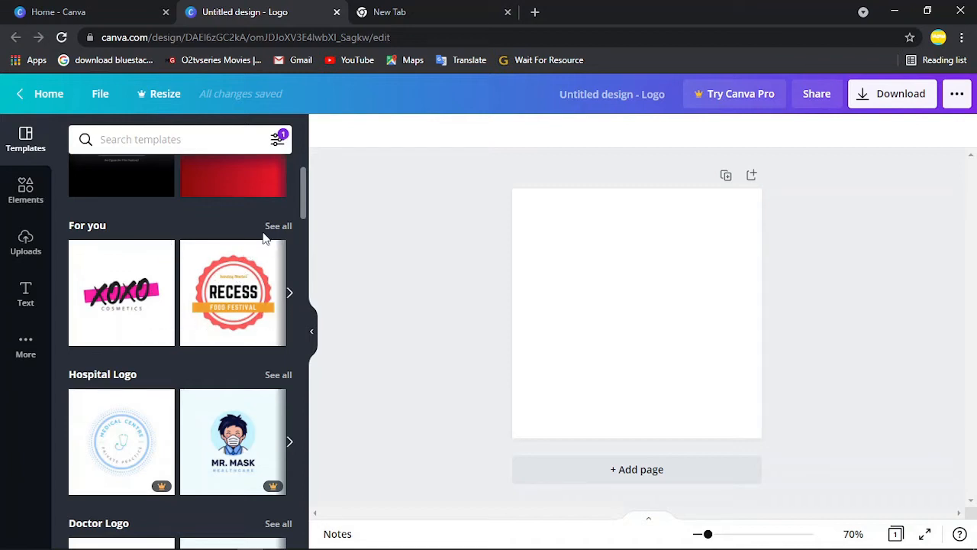
left_click(290, 294)
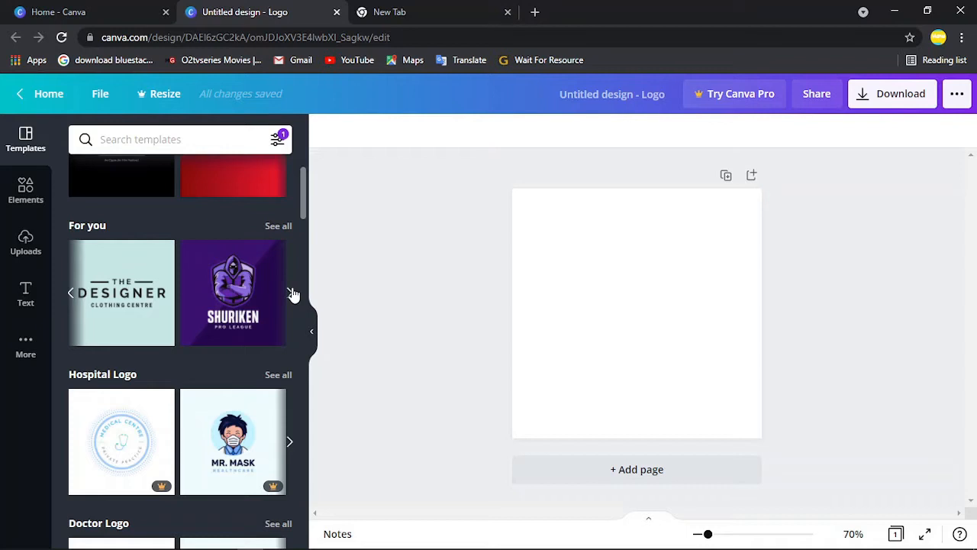
left_click(290, 293)
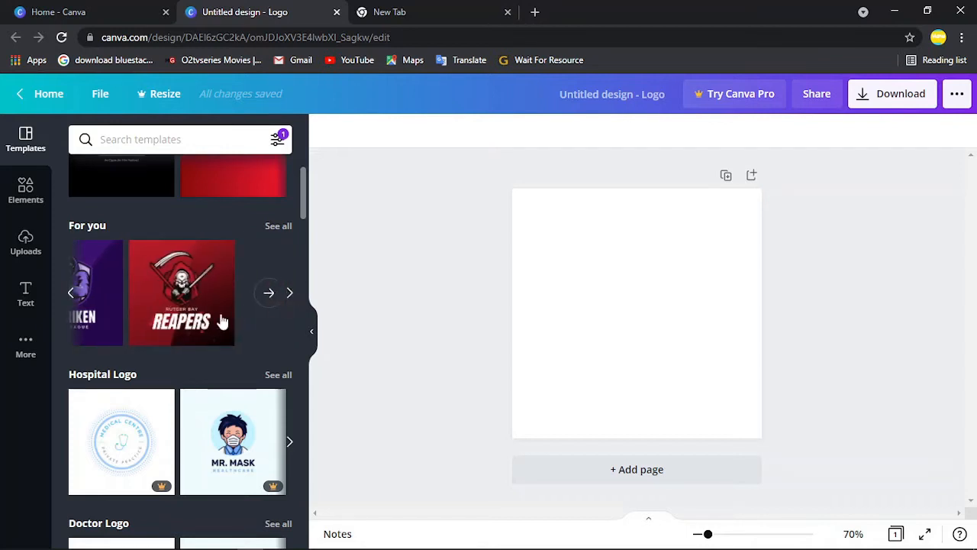
left_click(71, 298)
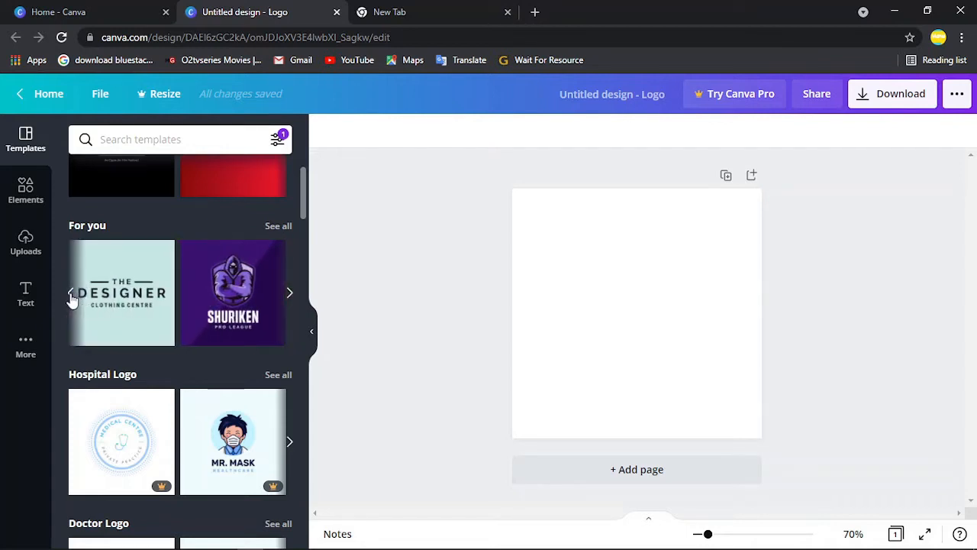
left_click(113, 298)
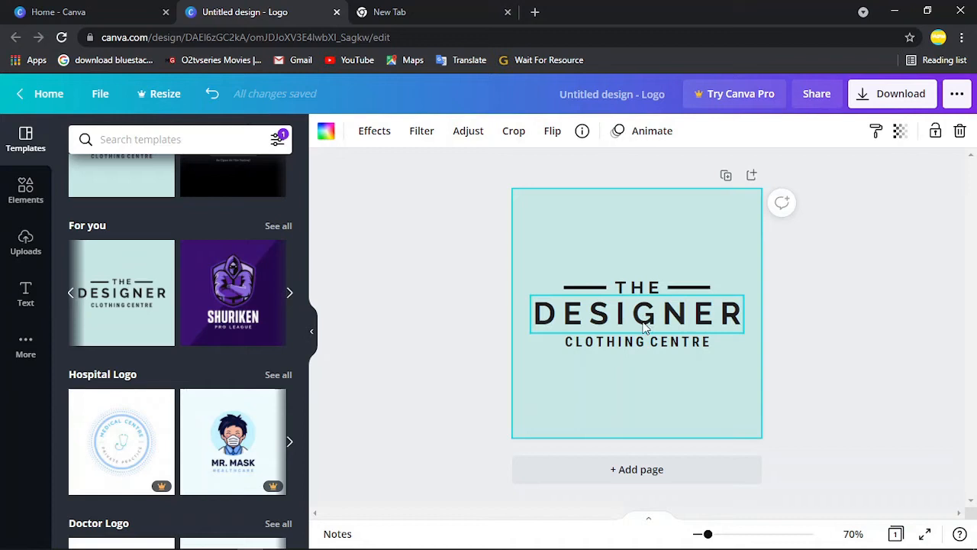
Step: Replace the logo's main word "DESIGNER" with "FASHION" in capital letters
left_click(645, 326)
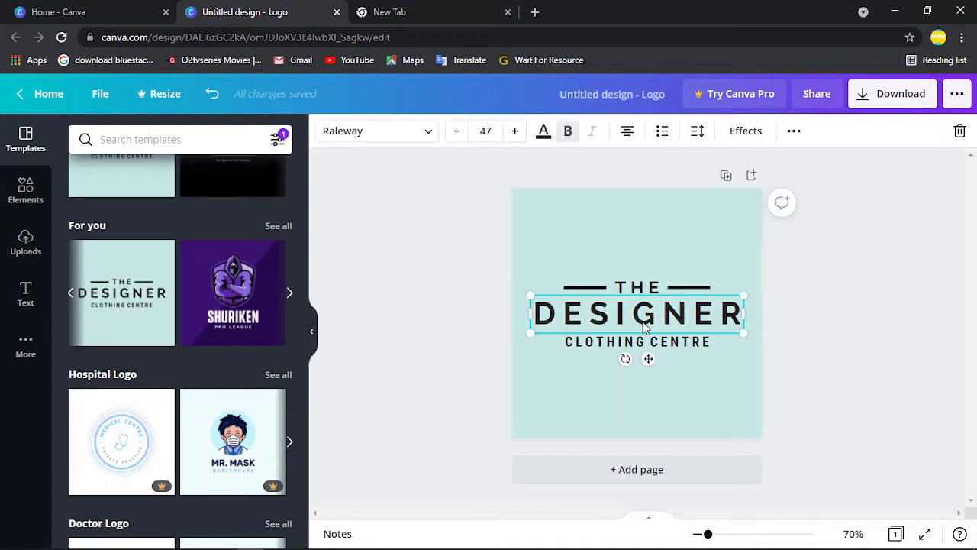
left_click(644, 324)
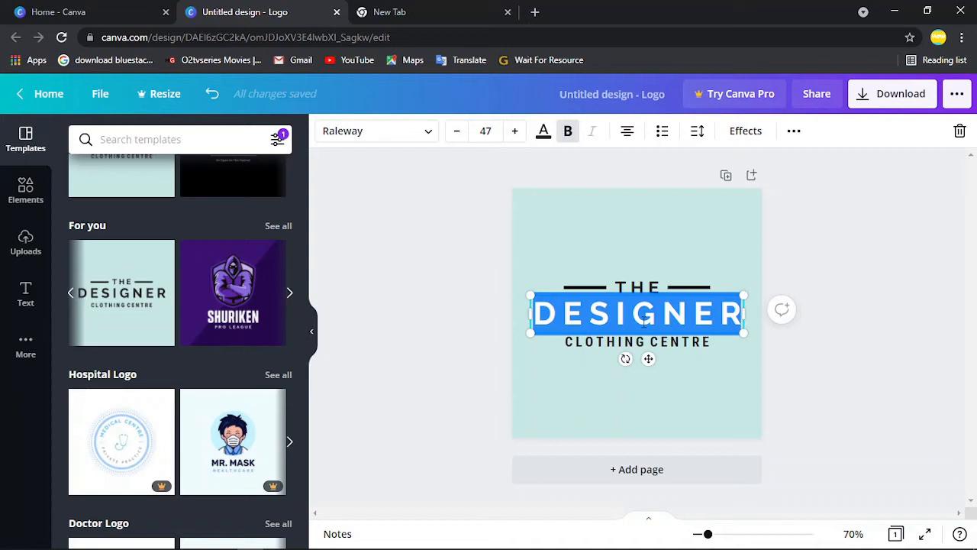
key("BackSpace")
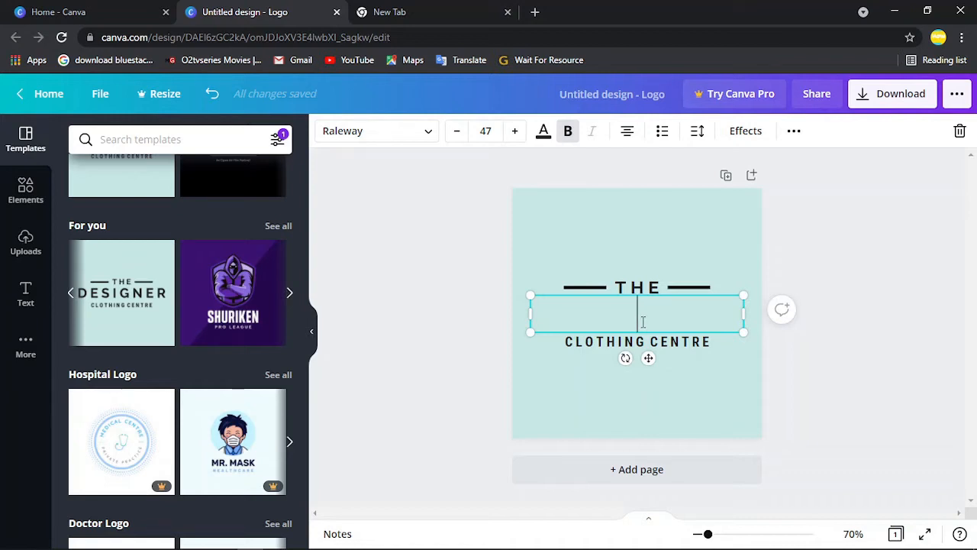
type("fas")
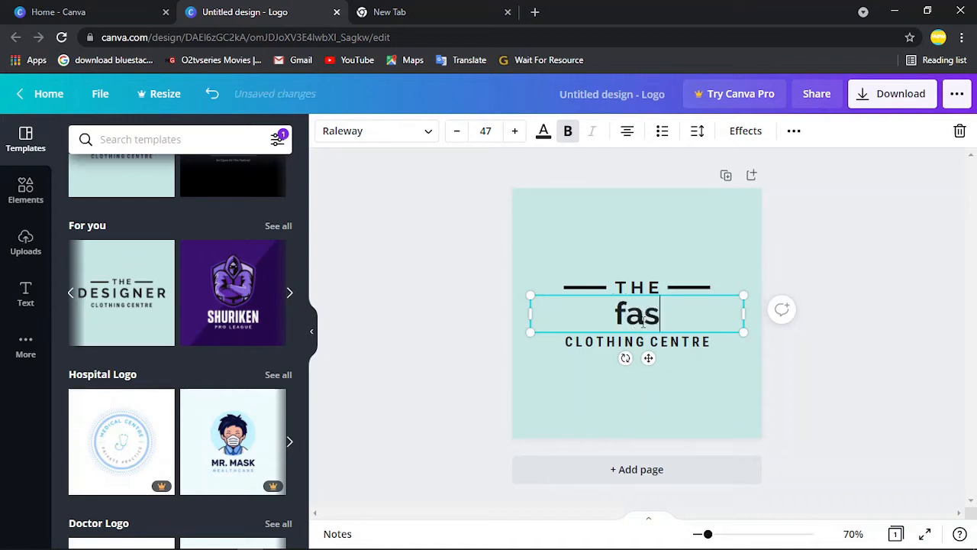
type("hi")
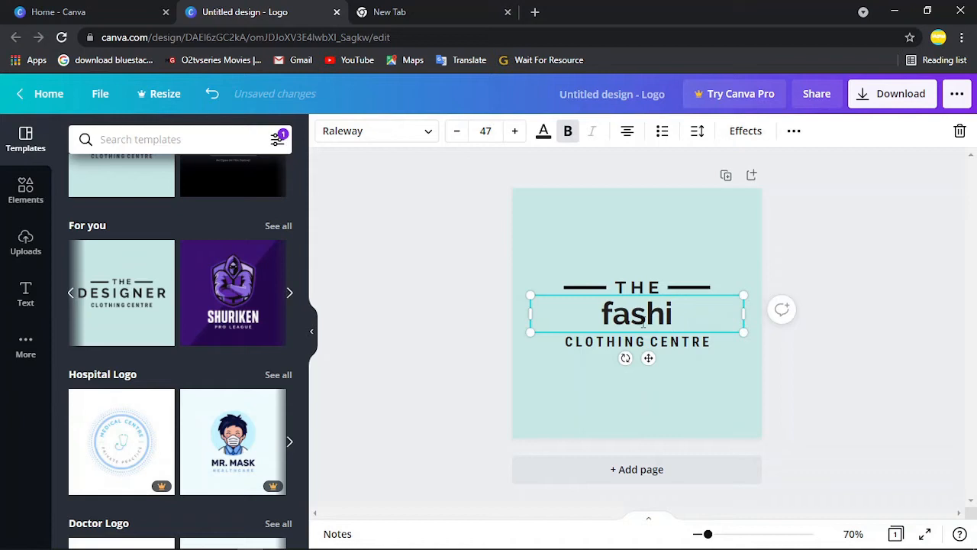
key("BackSpace")
key("BackSpace")
key("BackSpace")
key("BackSpace")
key("BackSpace")
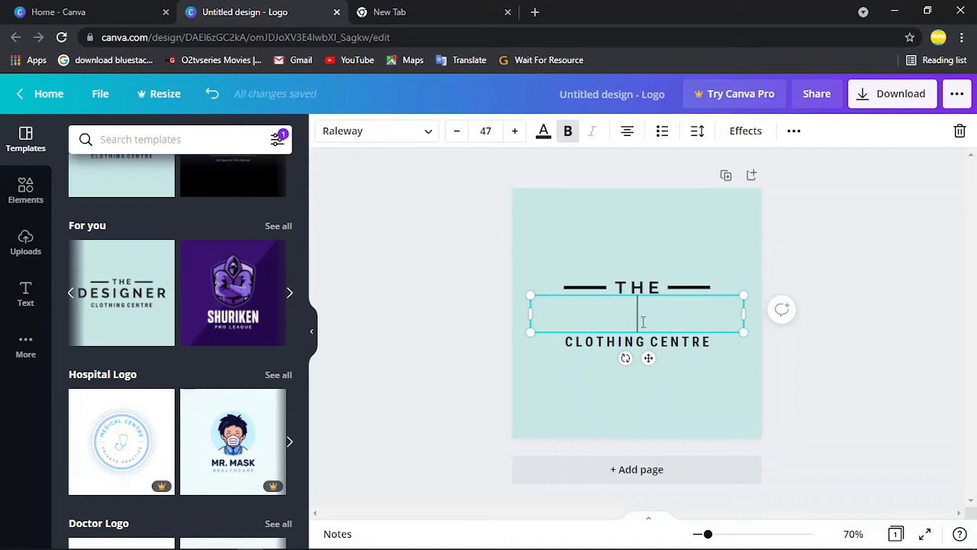
type("FASH")
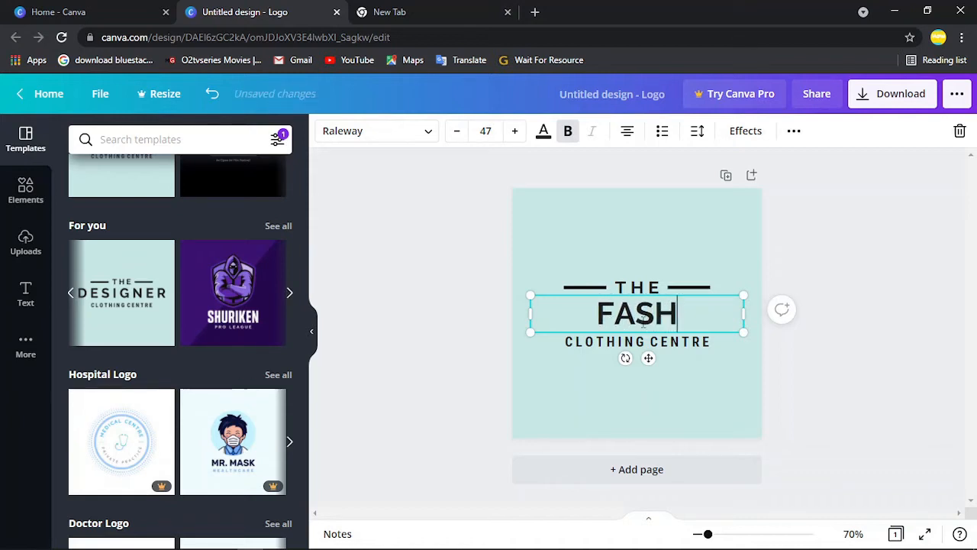
type("ION")
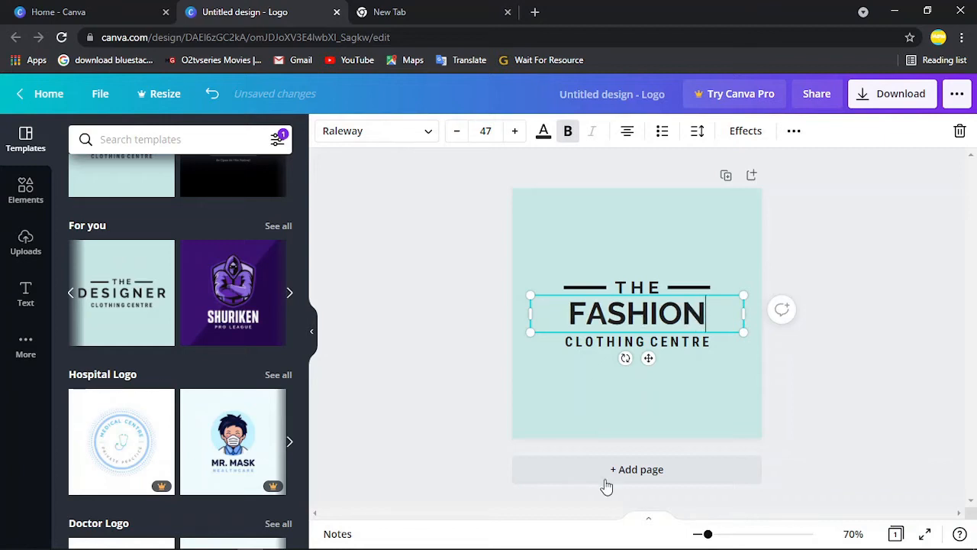
Step: Replace the tagline "CLOTHING CENTRE" with "SHOW"
left_click(672, 346)
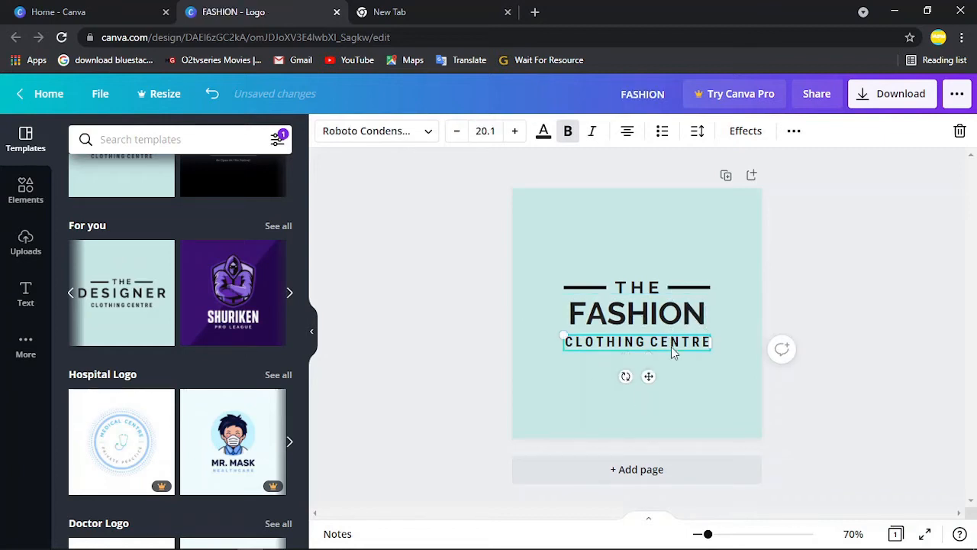
left_click(672, 347)
key("BackSpace")
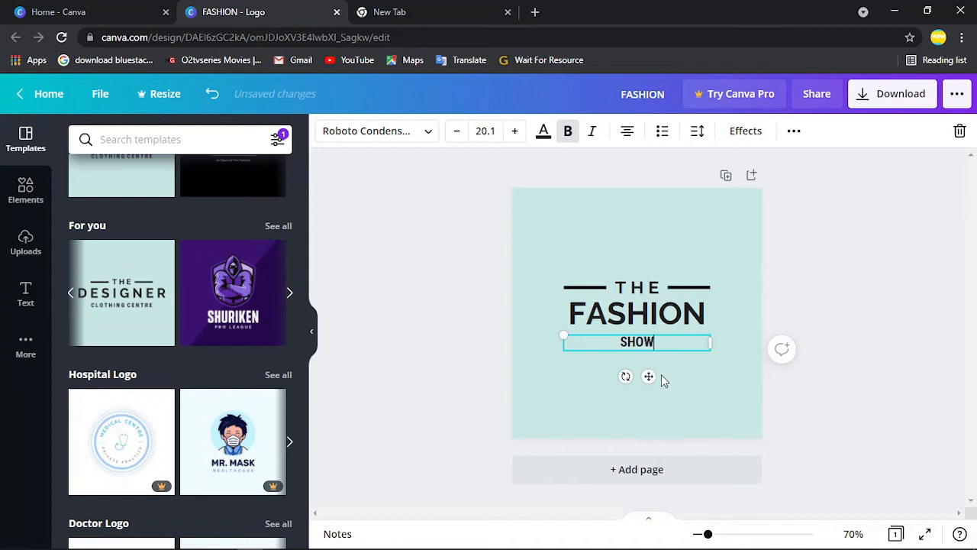
Step: Move the "SHOW" text so that it sits under the final letters of "FASHION", aligned with the word's right end
left_click_drag(648, 377, 695, 378)
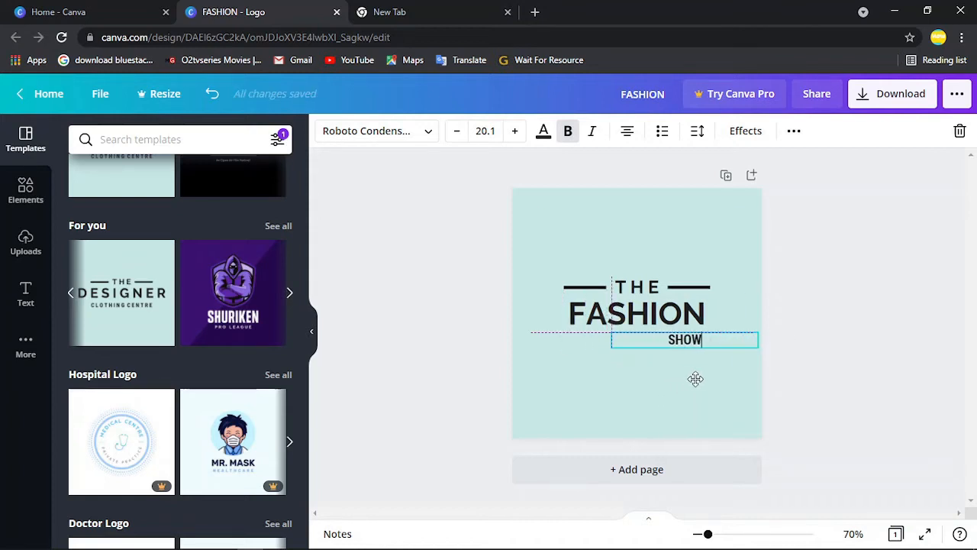
left_click(583, 379)
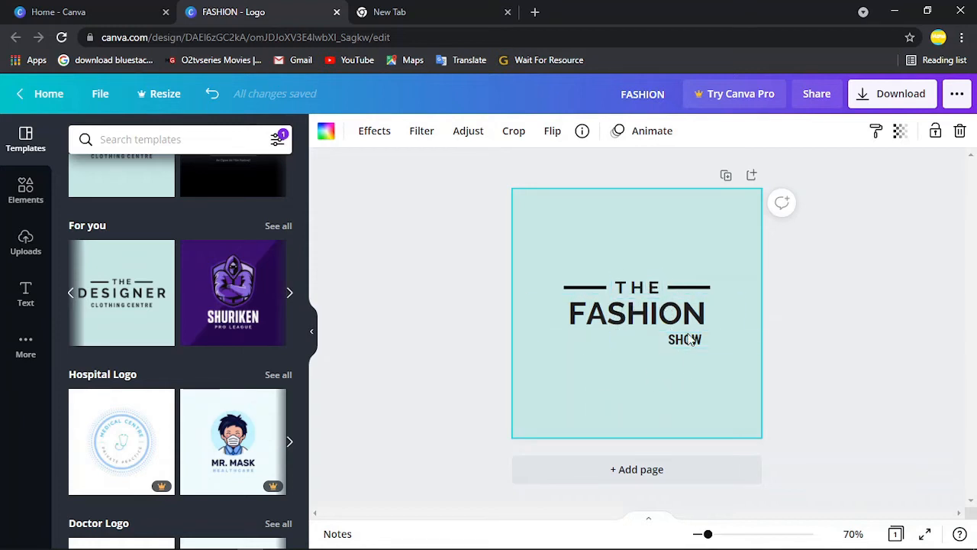
left_click_drag(656, 346, 706, 336)
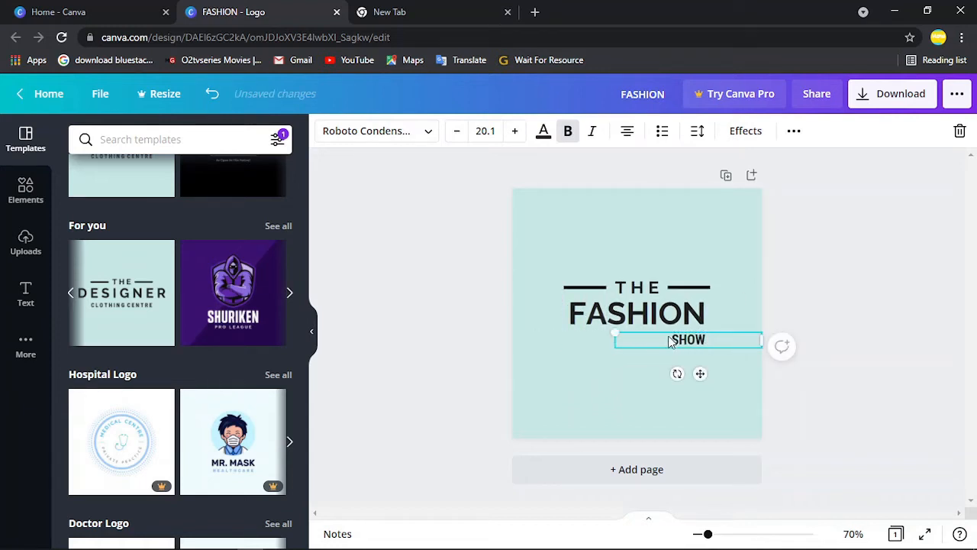
left_click(589, 366)
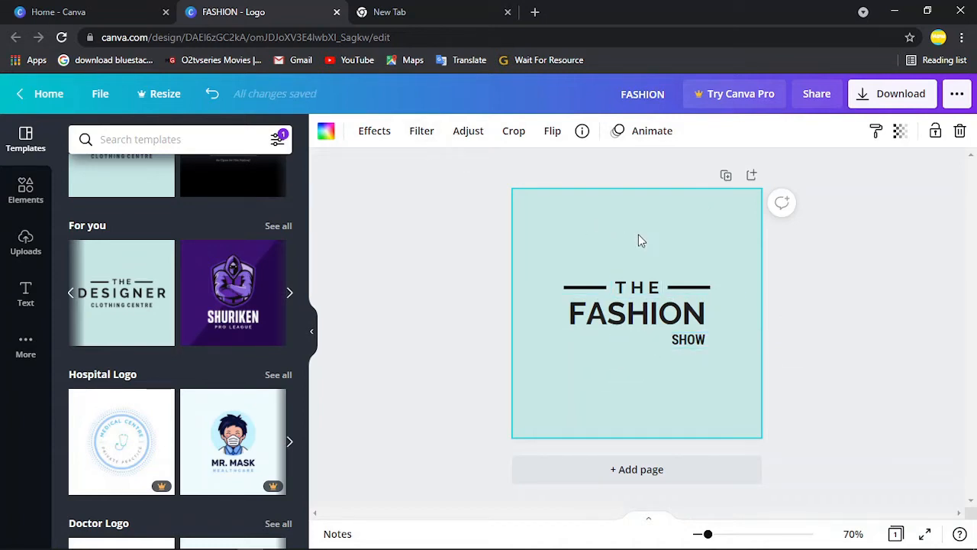
Step: Set the font size of the "SHOW" text to 23.1
left_click(693, 341)
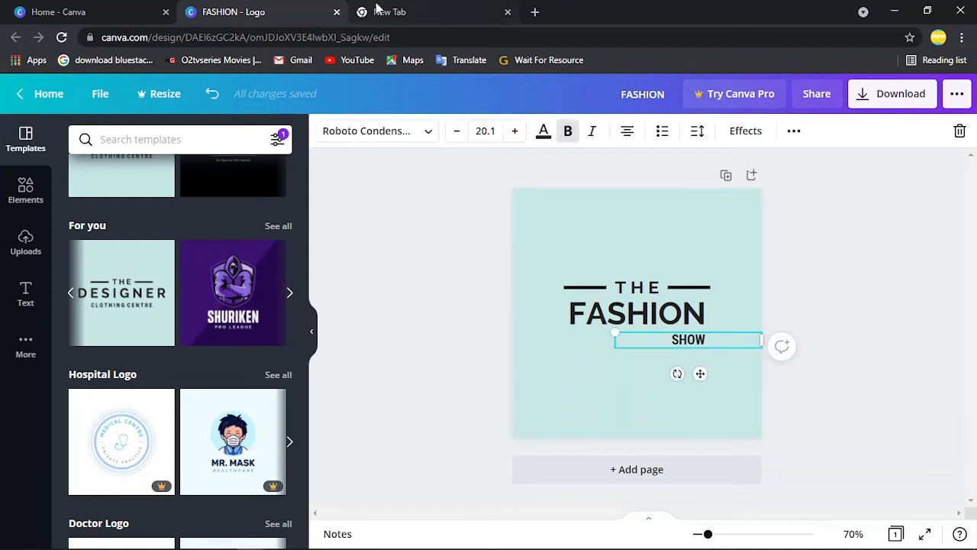
left_click(514, 131)
left_click(515, 130)
left_click(514, 131)
left_click(515, 131)
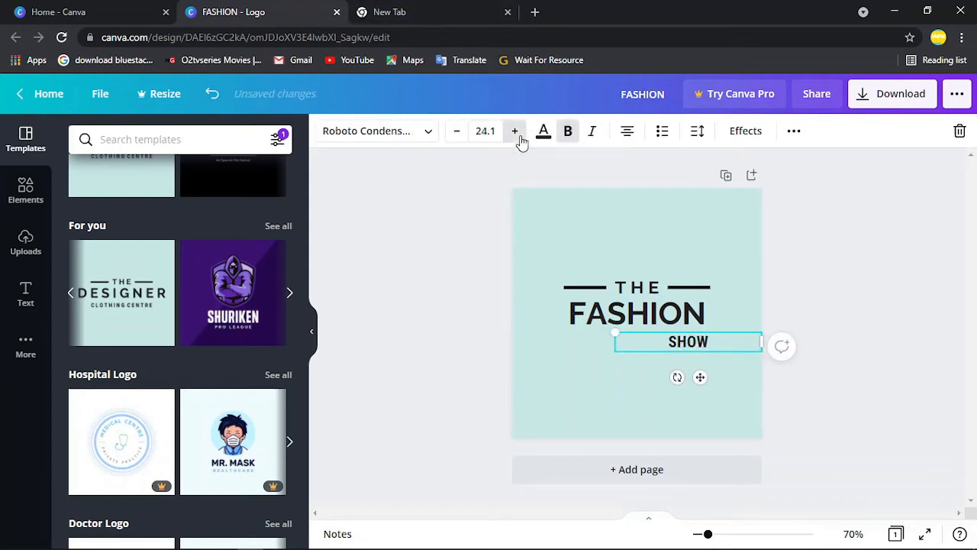
left_click(515, 131)
left_click(458, 134)
left_click(458, 135)
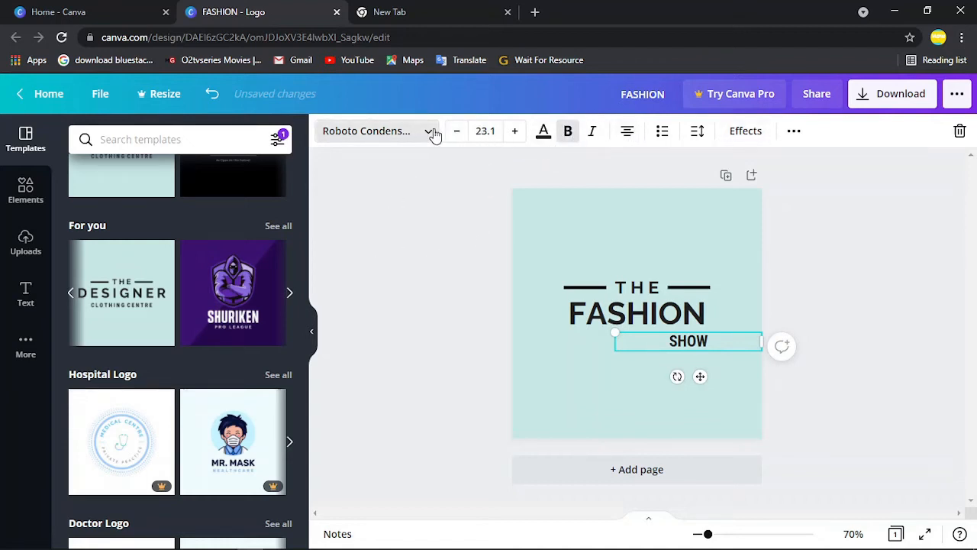
Step: Change the font of the "SHOW" text to Cooper Hewitt
left_click(431, 132)
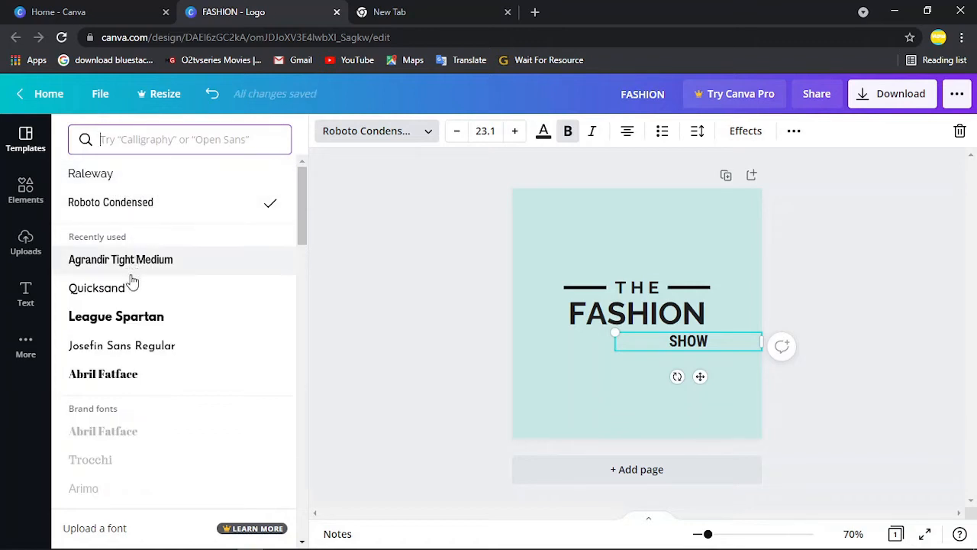
scroll(128, 289, "down", 3)
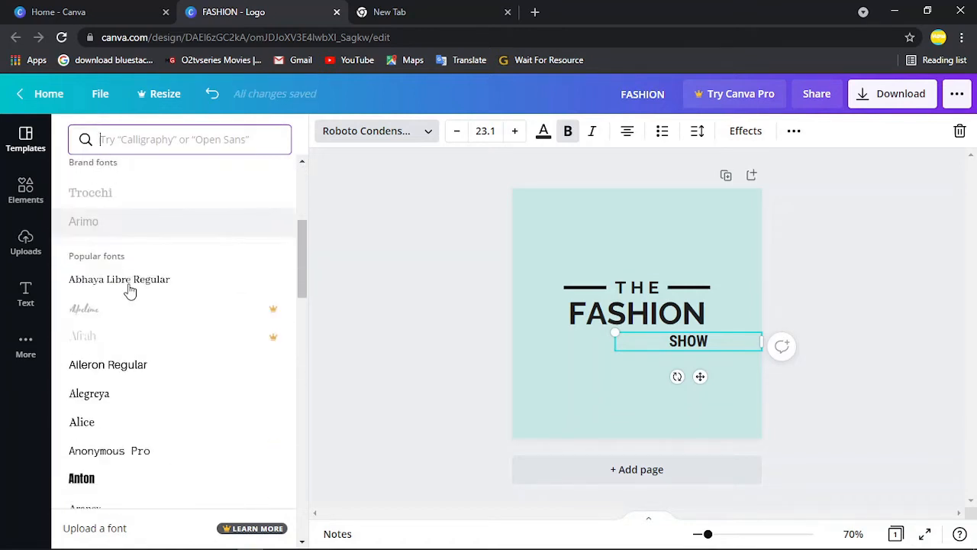
scroll(130, 290, "down", 3)
scroll(130, 273, "up", 3)
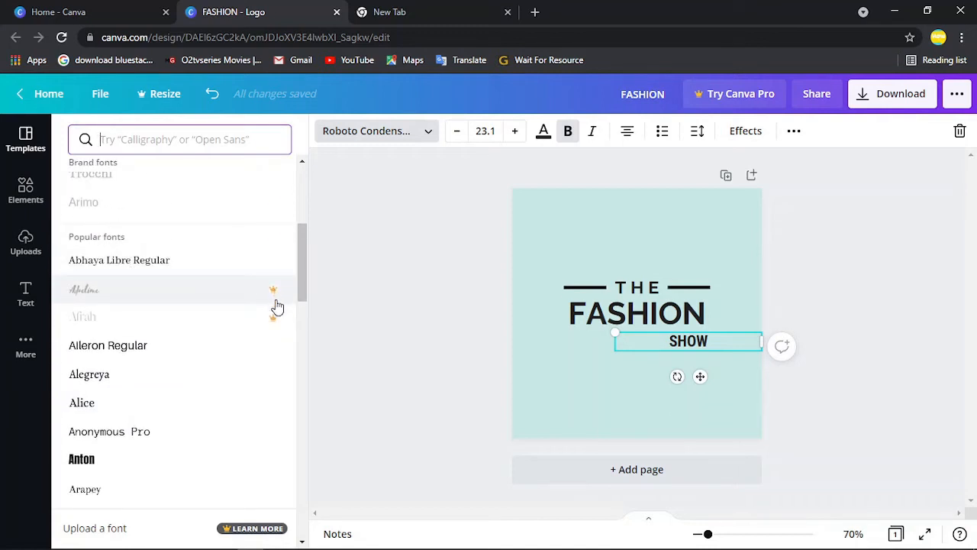
scroll(191, 356, "down", 3)
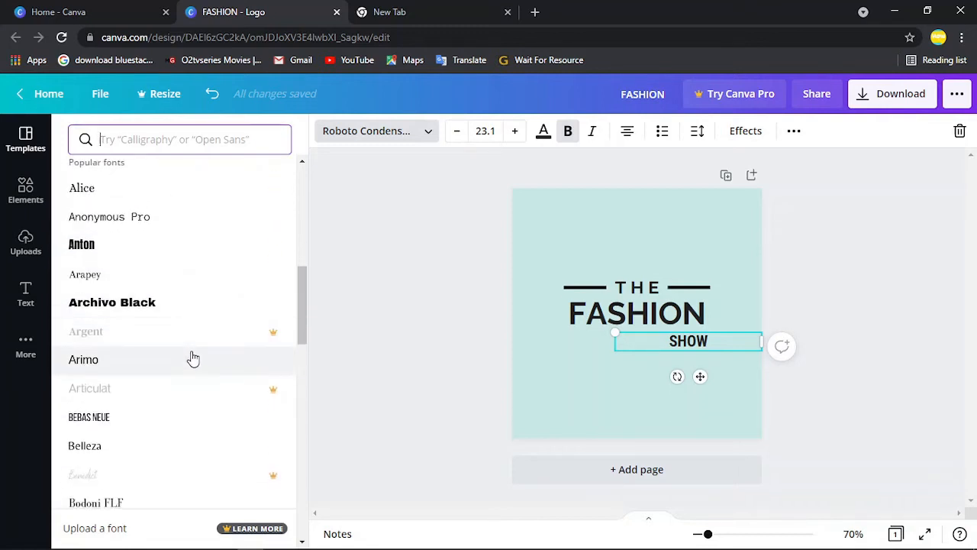
scroll(193, 357, "down", 5)
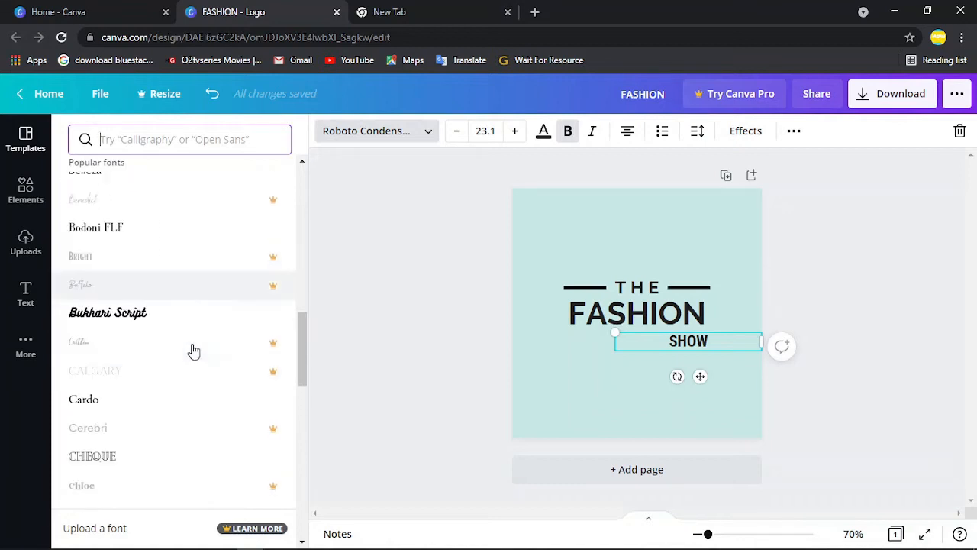
scroll(193, 351, "down", 5)
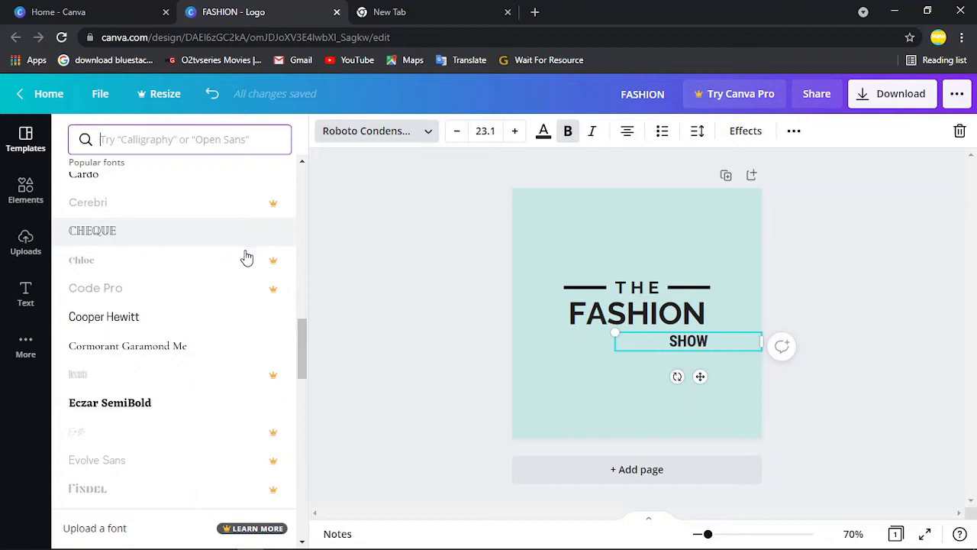
scroll(216, 321, "down", 5)
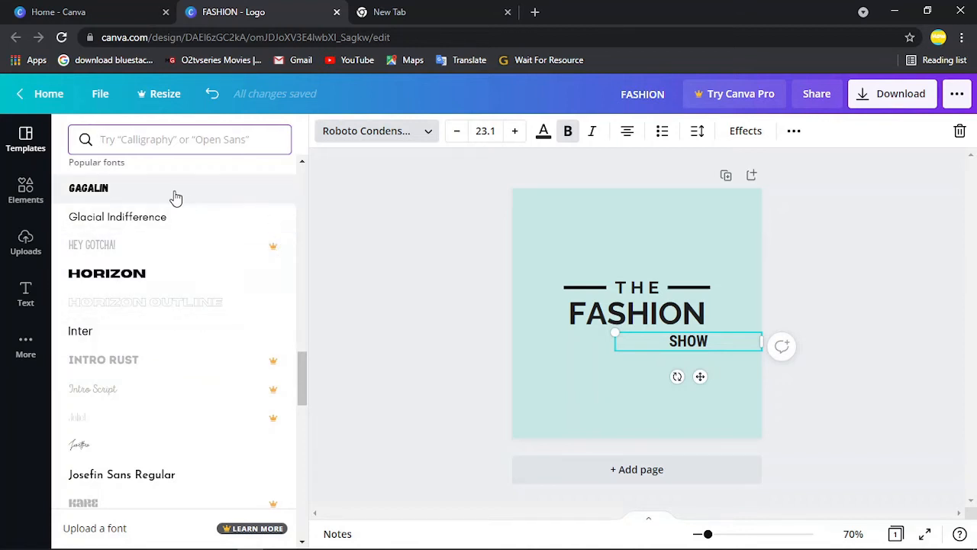
scroll(162, 199, "up", 5)
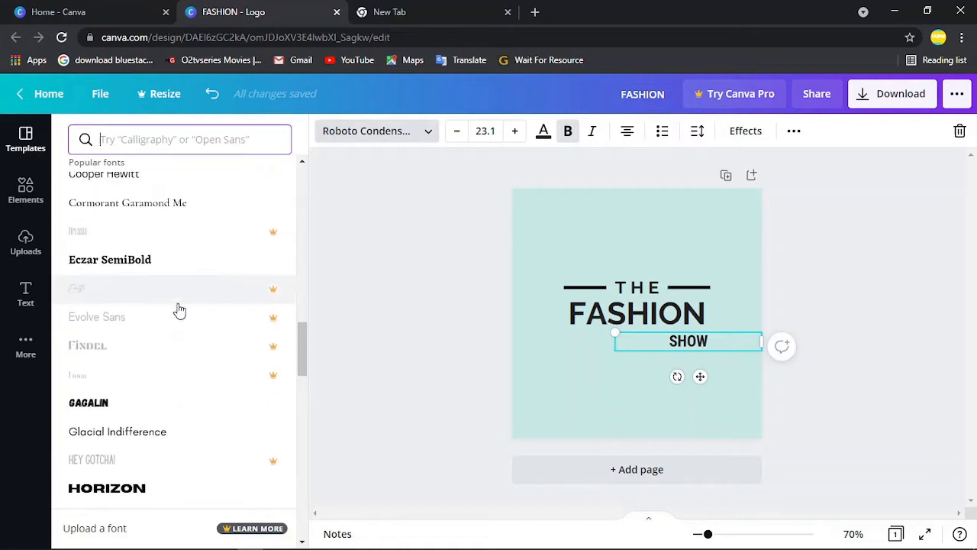
scroll(181, 244, "up", 1)
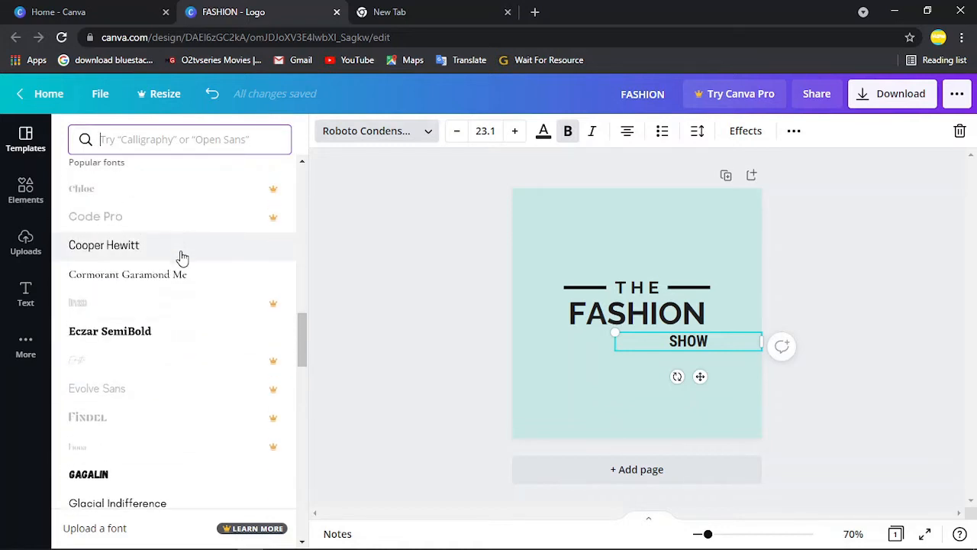
left_click(184, 252)
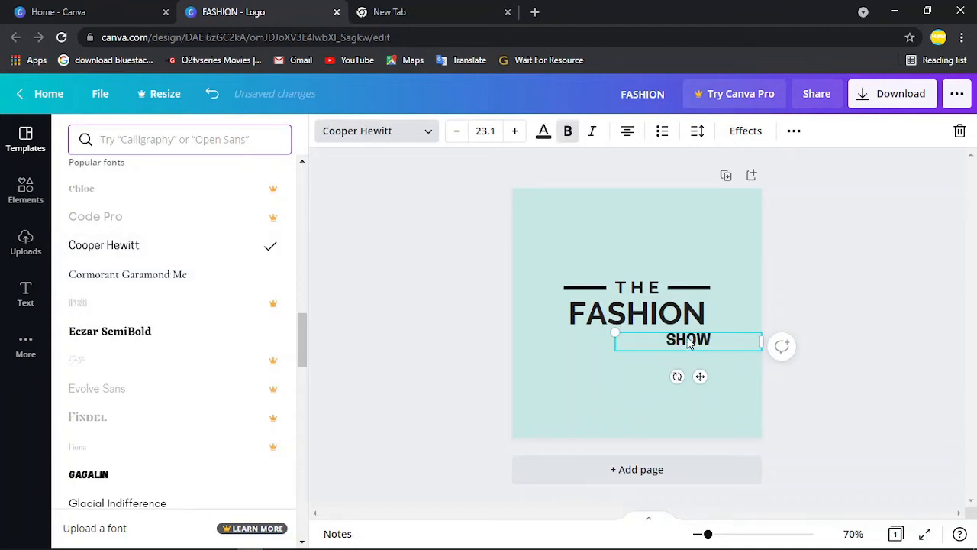
scroll(115, 339, "up", 10)
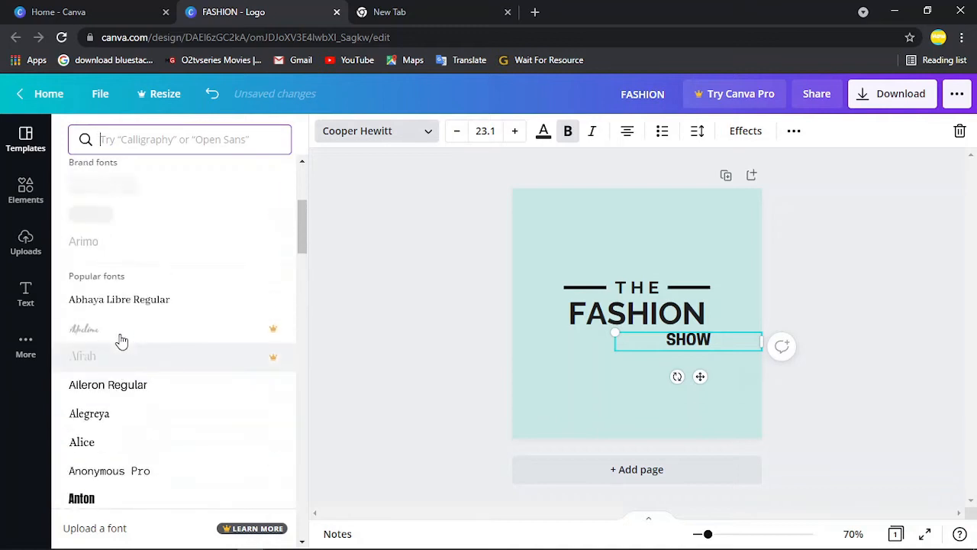
scroll(119, 343, "up", 4)
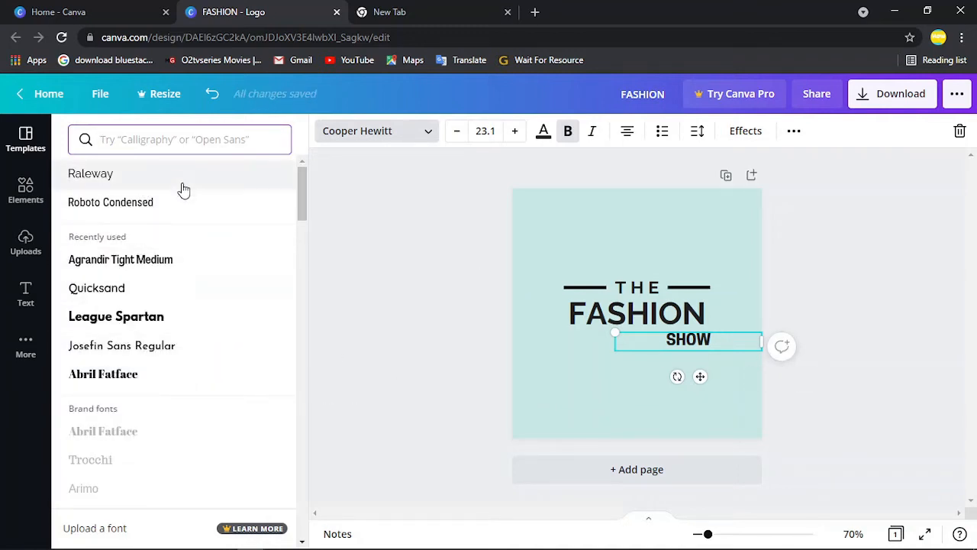
left_click(394, 133)
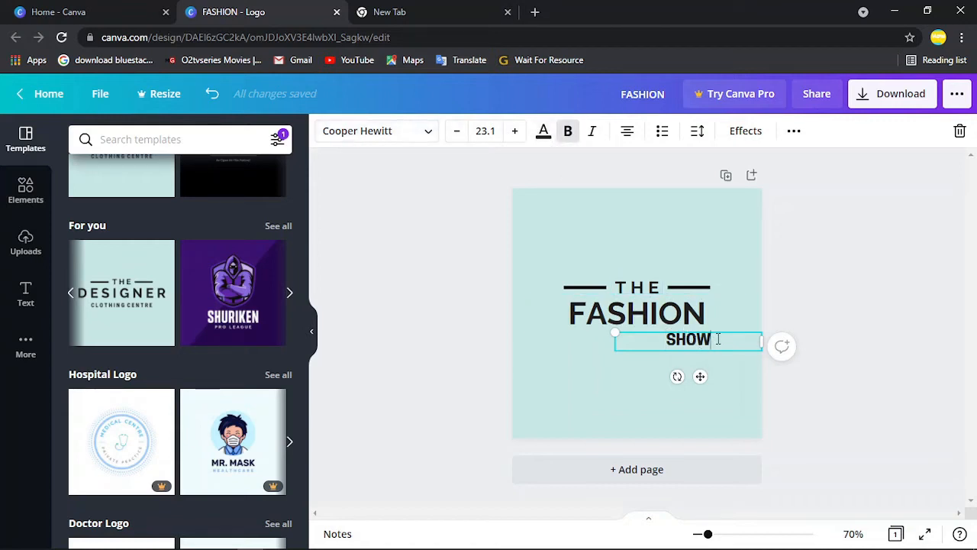
Step: Colour the word "SHOW" bright red and the word "FASHION" light coral red, using the default colours
left_click(543, 134)
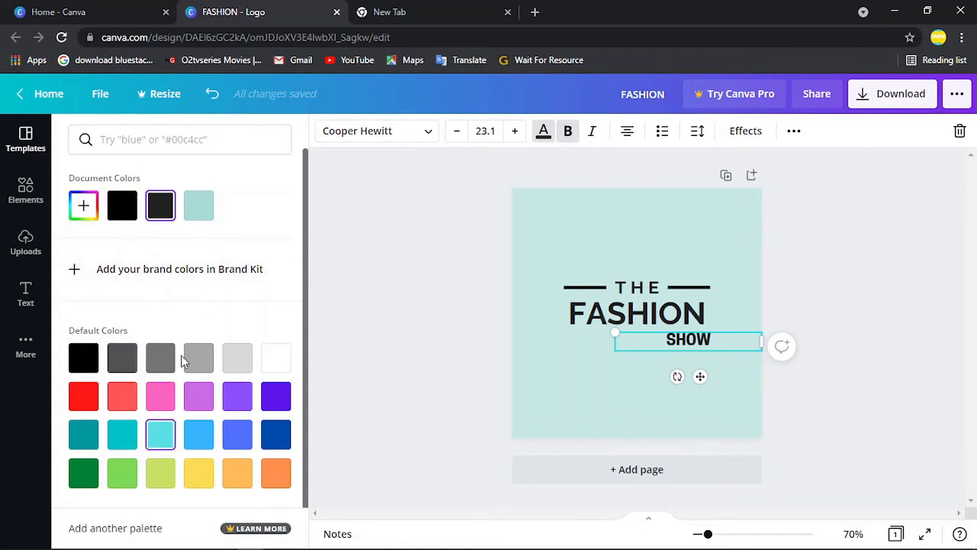
left_click(90, 397)
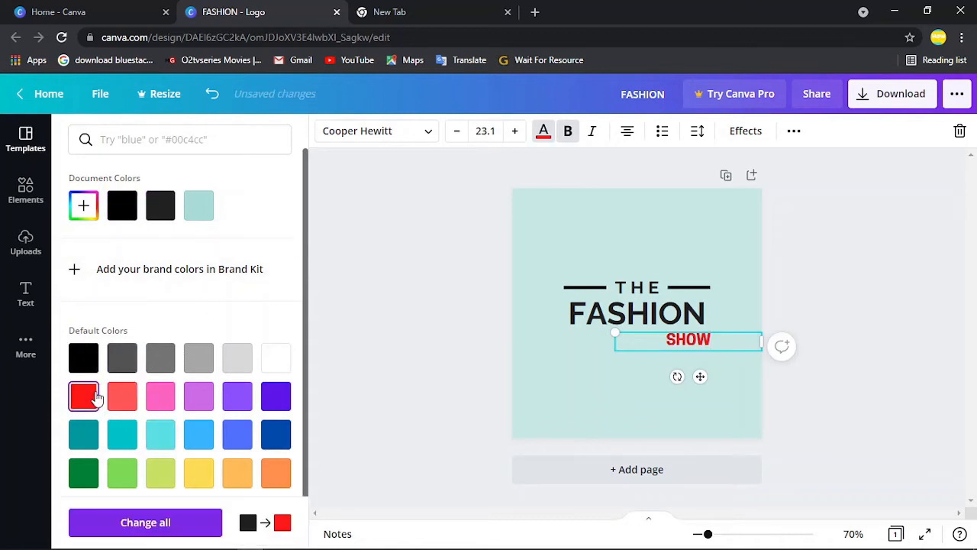
left_click(584, 309)
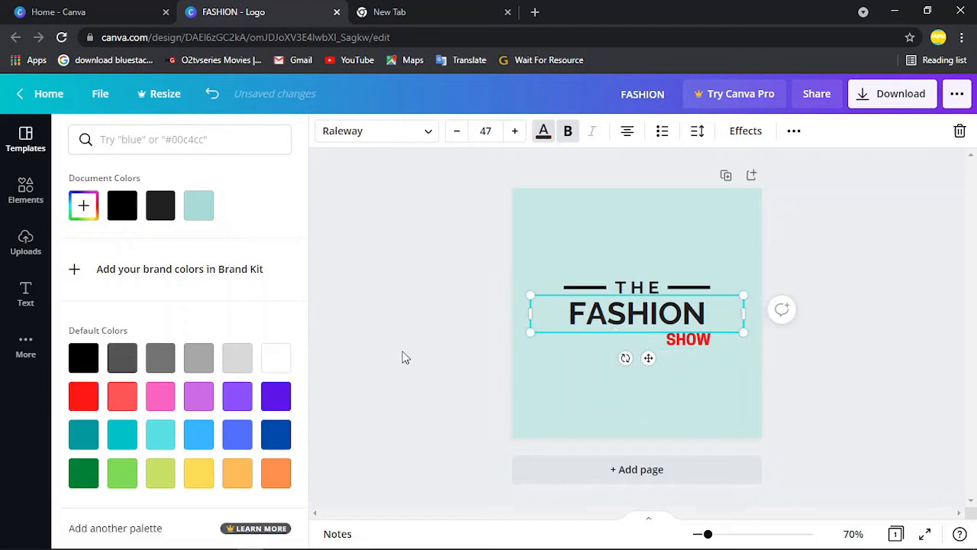
left_click(121, 398)
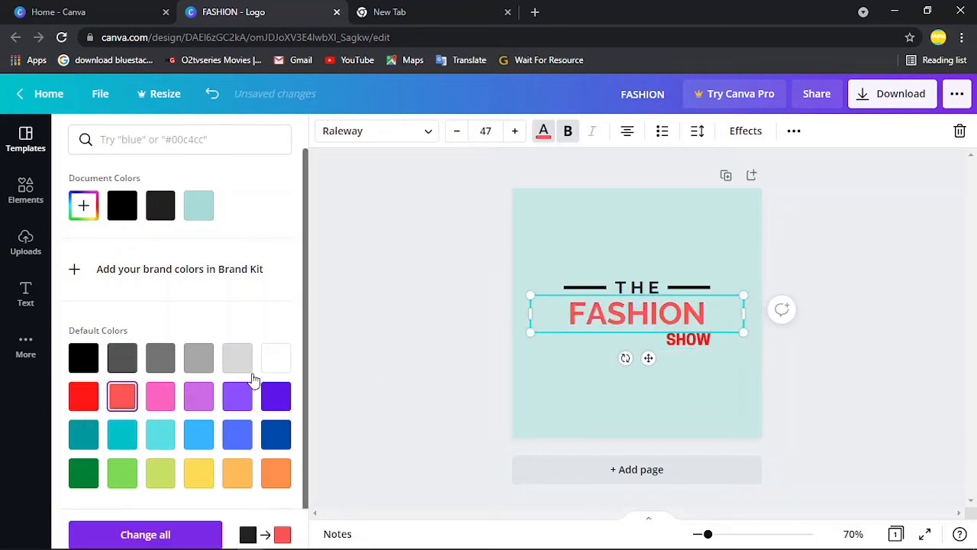
Step: Colour the word "THE" and the short line before it pink
left_click(644, 288)
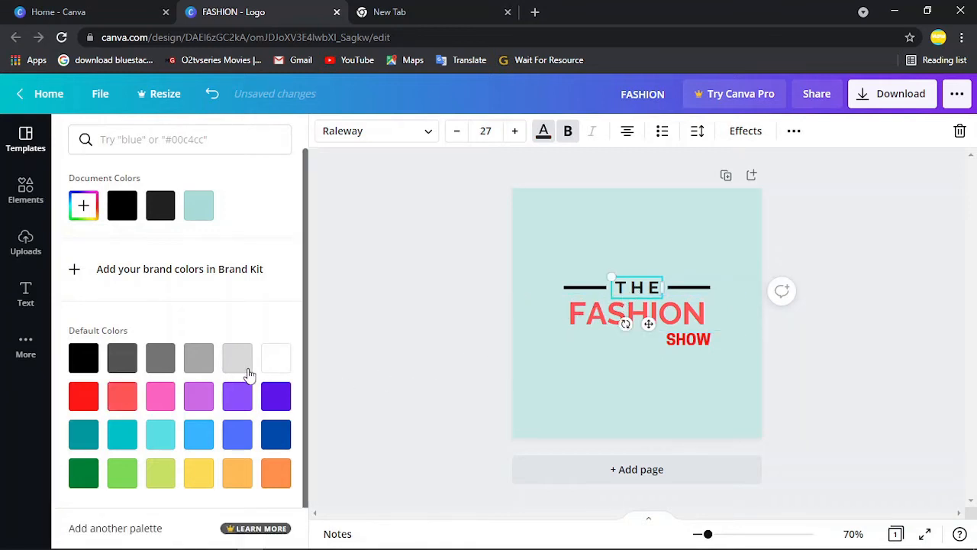
left_click(162, 396)
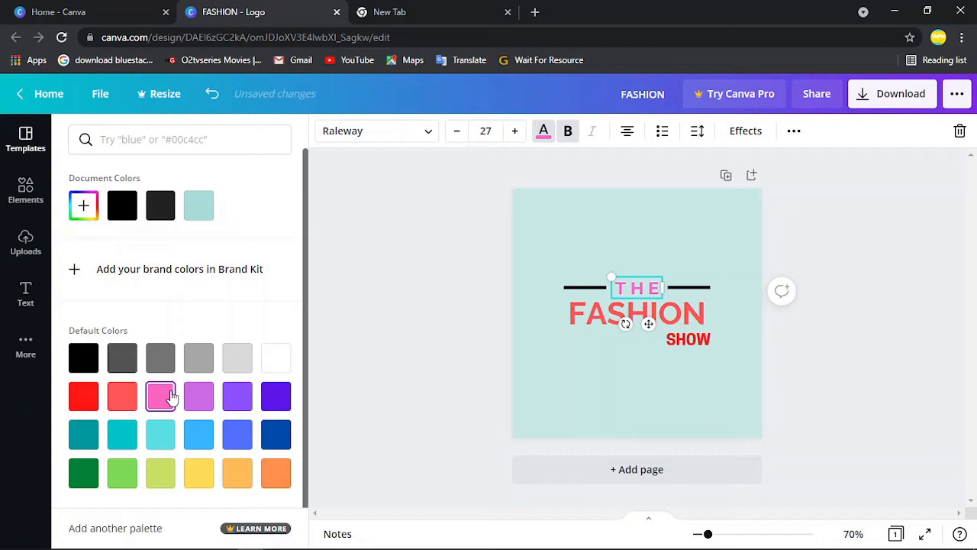
left_click(565, 288)
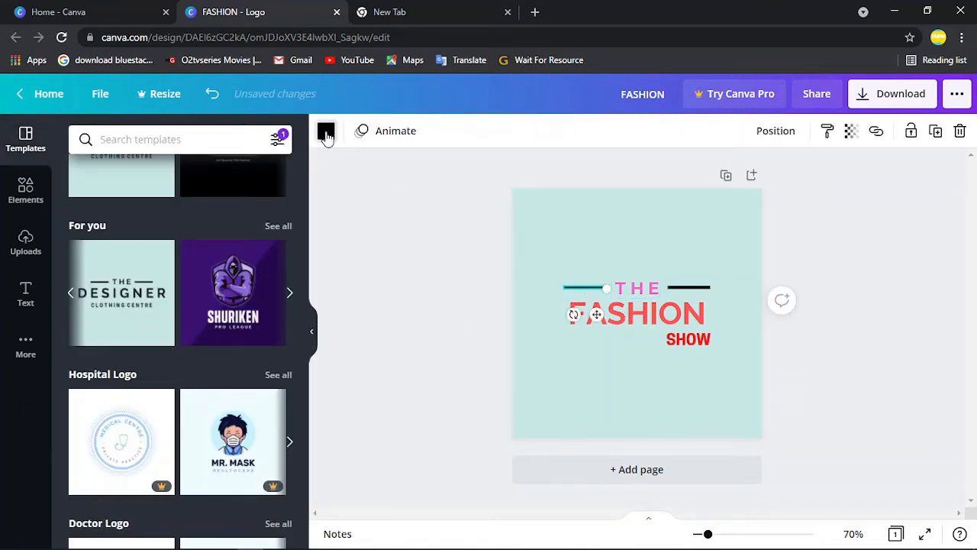
left_click(326, 132)
left_click(161, 396)
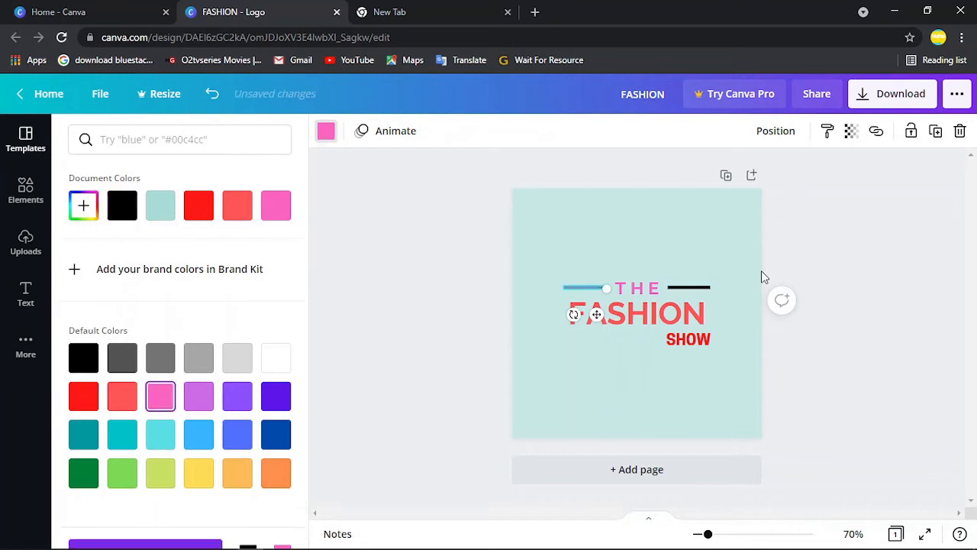
Step: Colour the short line after "THE" the same pink as the other line and deselect it
double_click(701, 289)
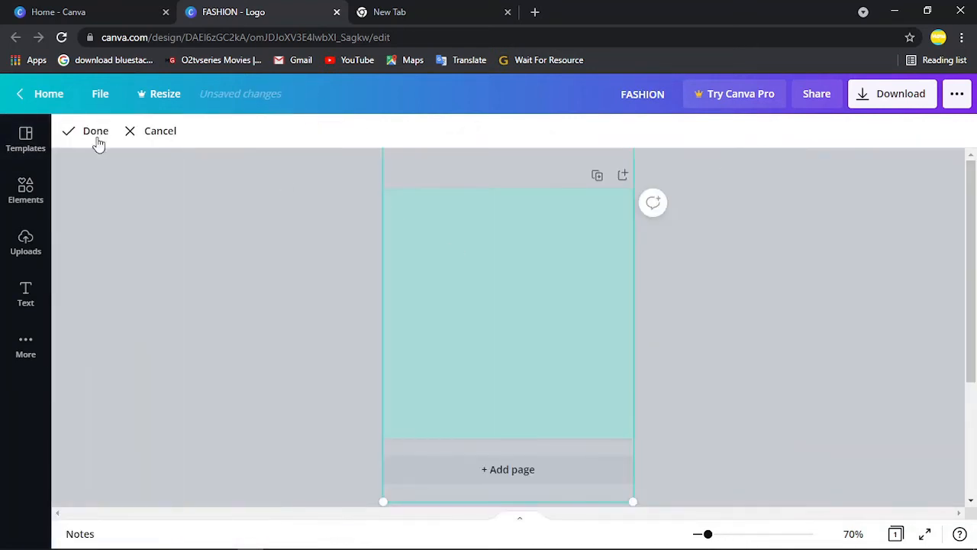
left_click(146, 133)
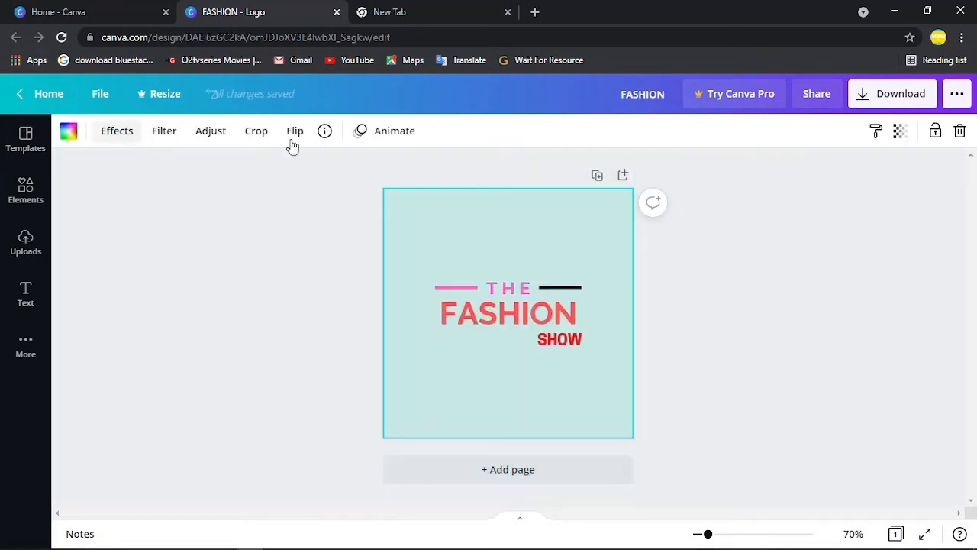
left_click(565, 288)
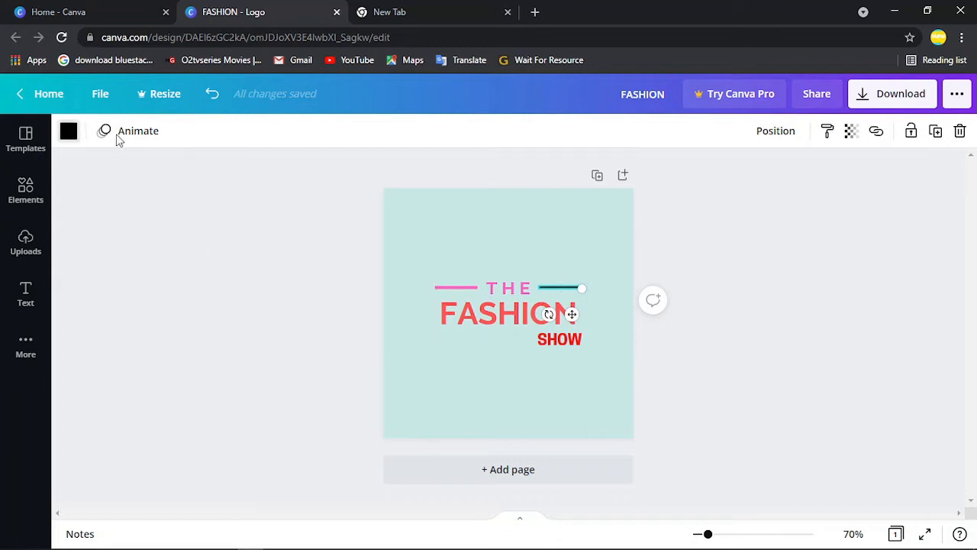
left_click(68, 131)
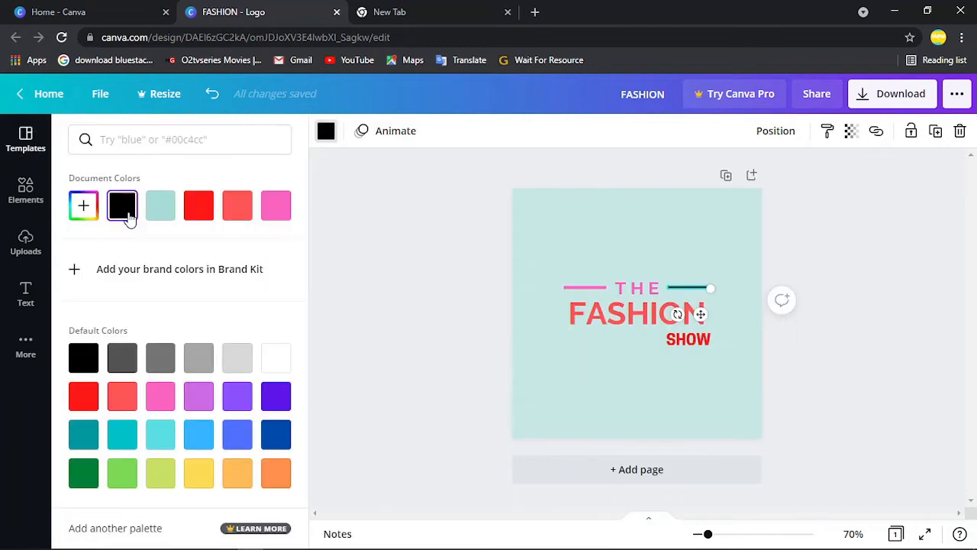
left_click(200, 405)
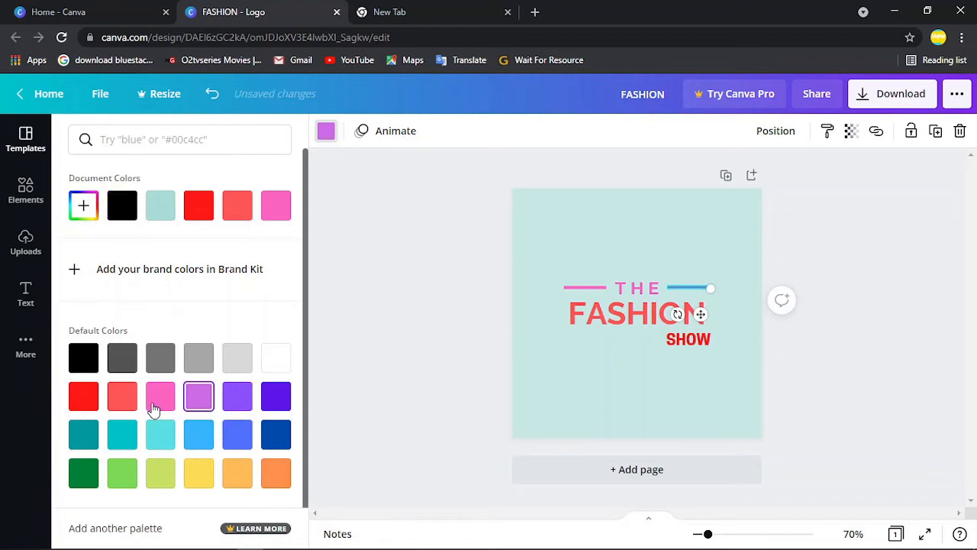
left_click(154, 407)
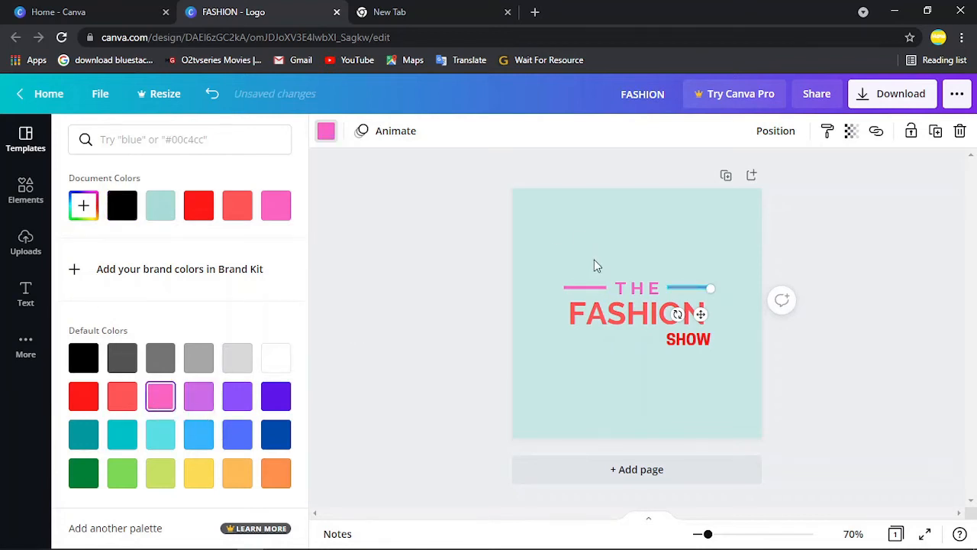
left_click(594, 260)
left_click(257, 275)
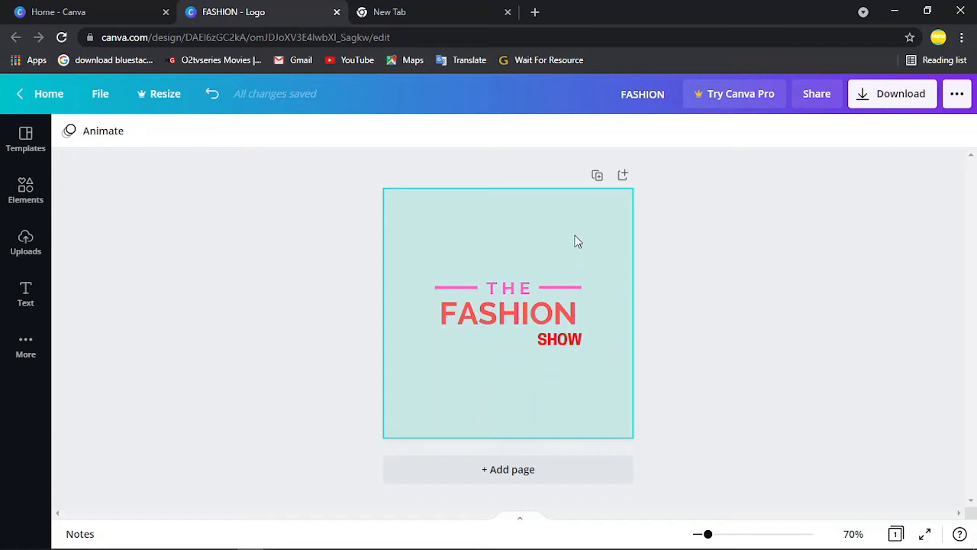
Step: Change the logo's background colour to light blue #38b6ff
left_click(441, 243)
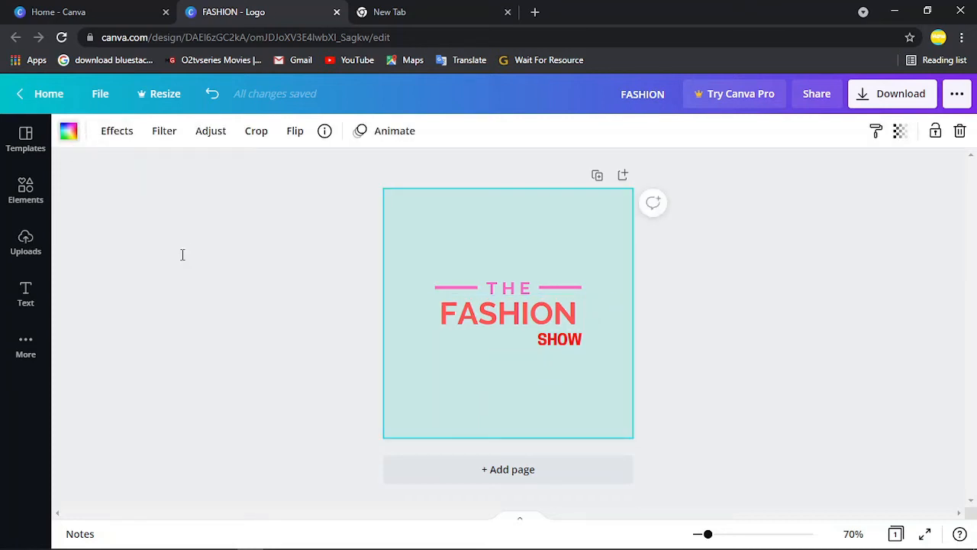
left_click(68, 132)
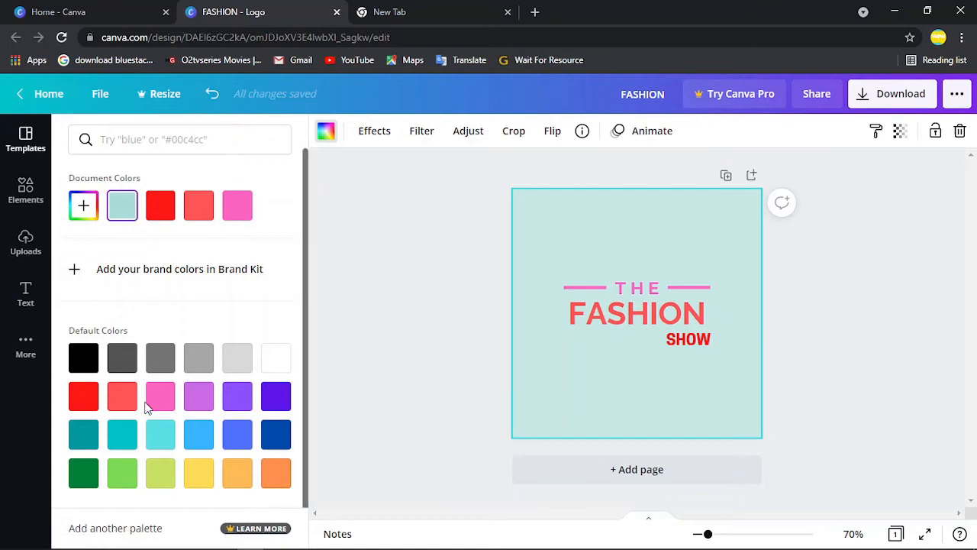
scroll(159, 392, "down", 1)
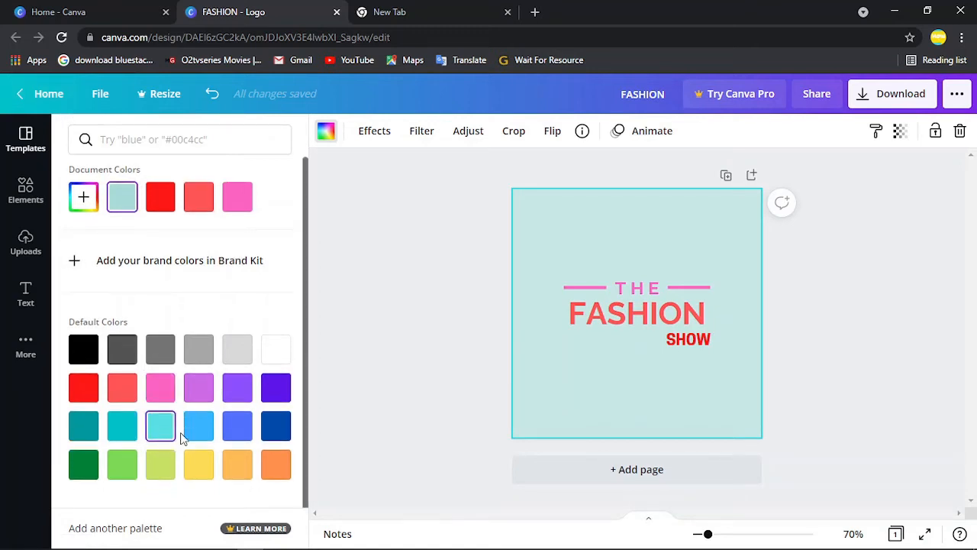
left_click(162, 432)
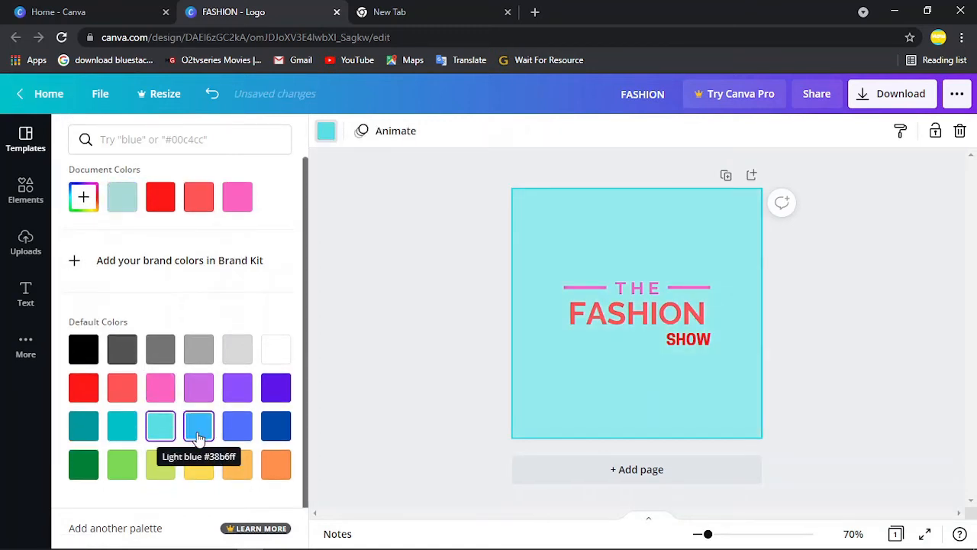
left_click(126, 387)
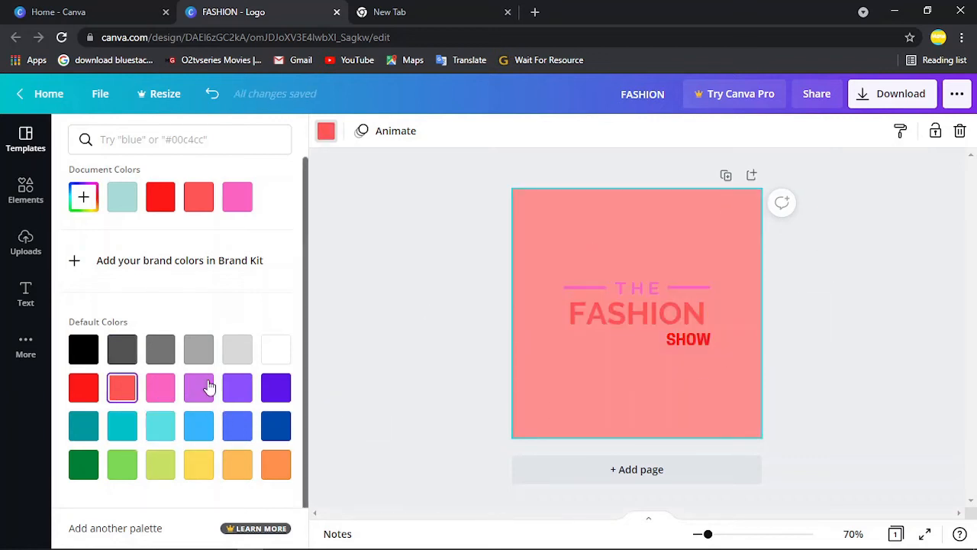
left_click(198, 426)
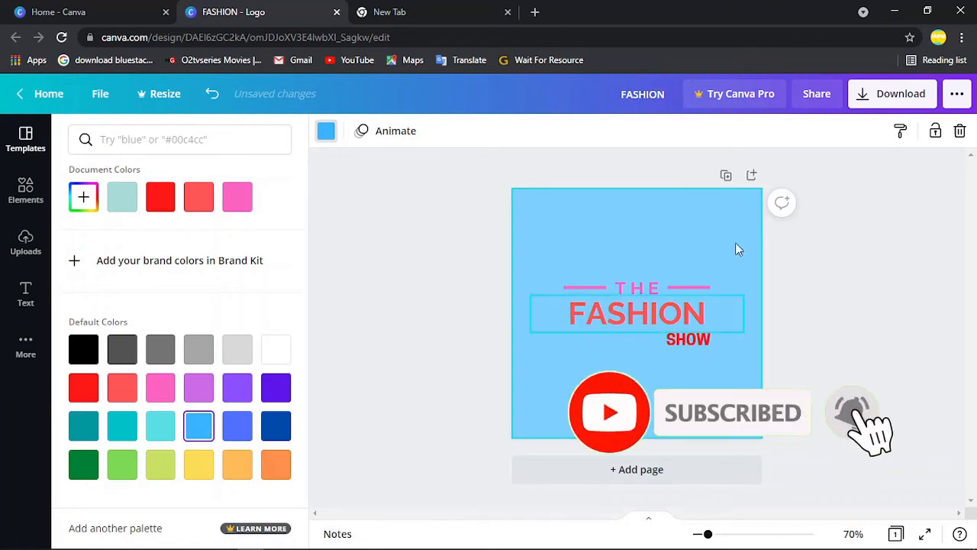
Step: Browse the recently used elements for a decorative shape to add to the logo
left_click(39, 199)
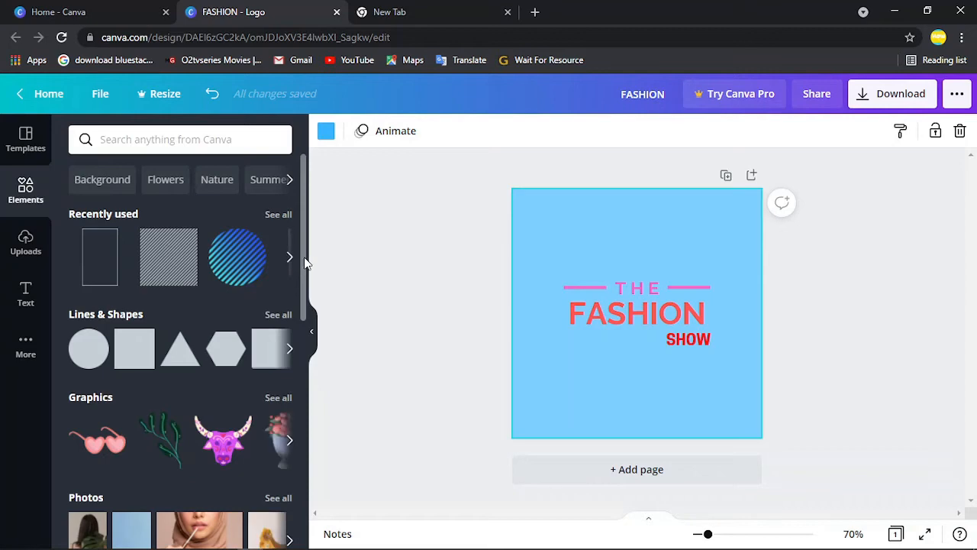
mouse_move(305, 262)
left_mouse_down()
mouse_move(296, 493)
mouse_move(302, 247)
left_mouse_up()
left_click(290, 258)
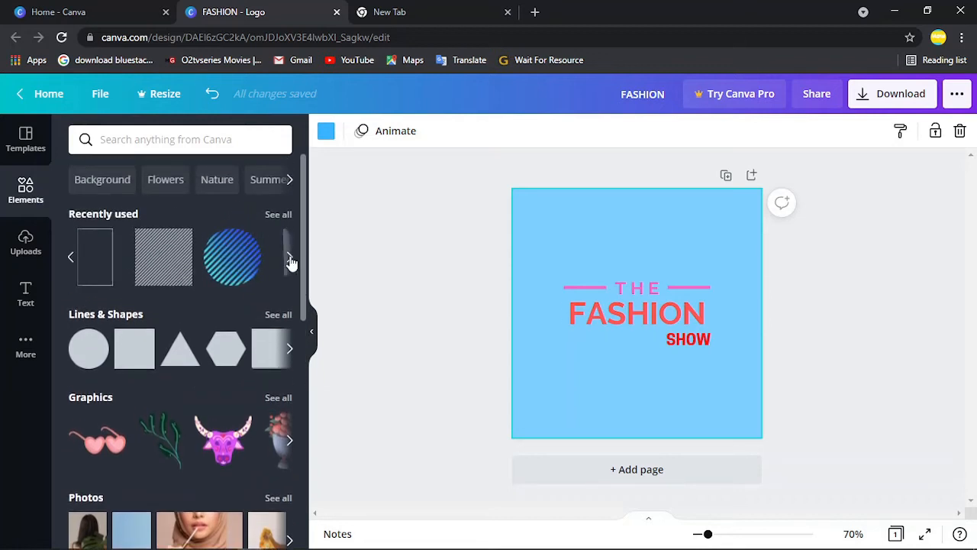
left_click(290, 260)
left_click(290, 262)
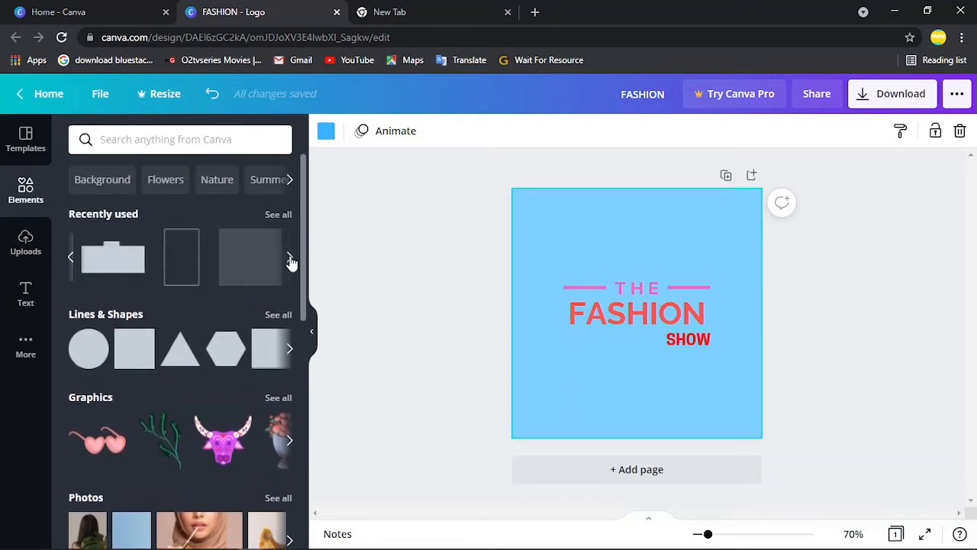
left_click(71, 260)
left_click(72, 262)
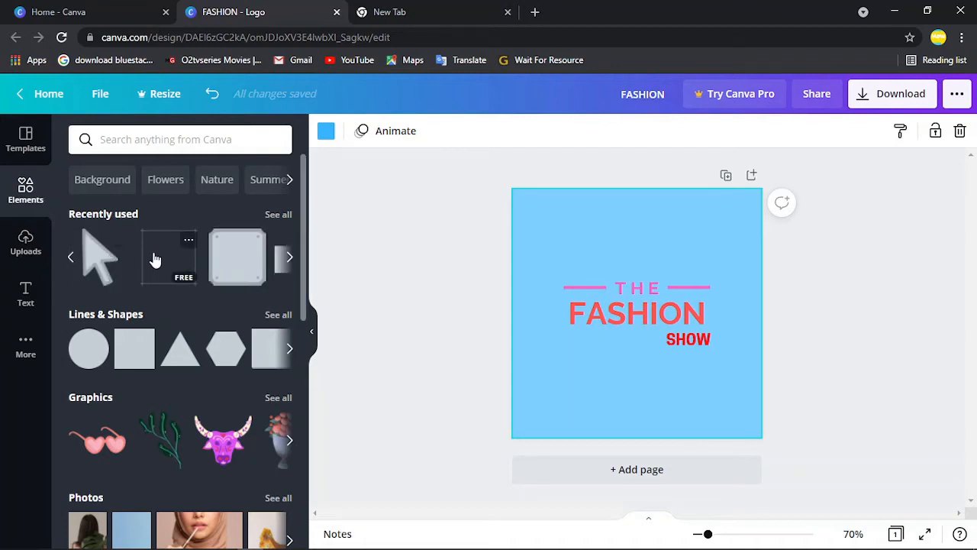
left_click(290, 261)
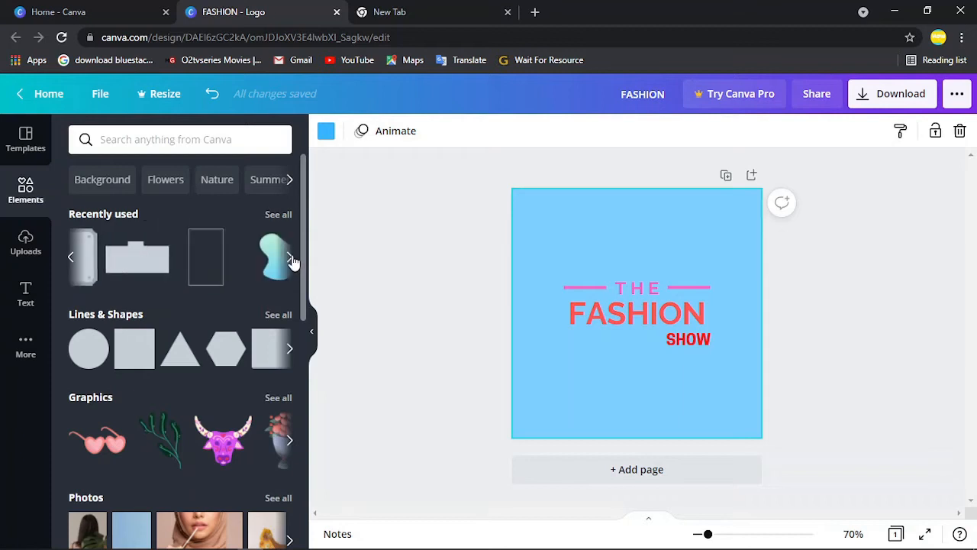
left_click(290, 261)
left_click(290, 261)
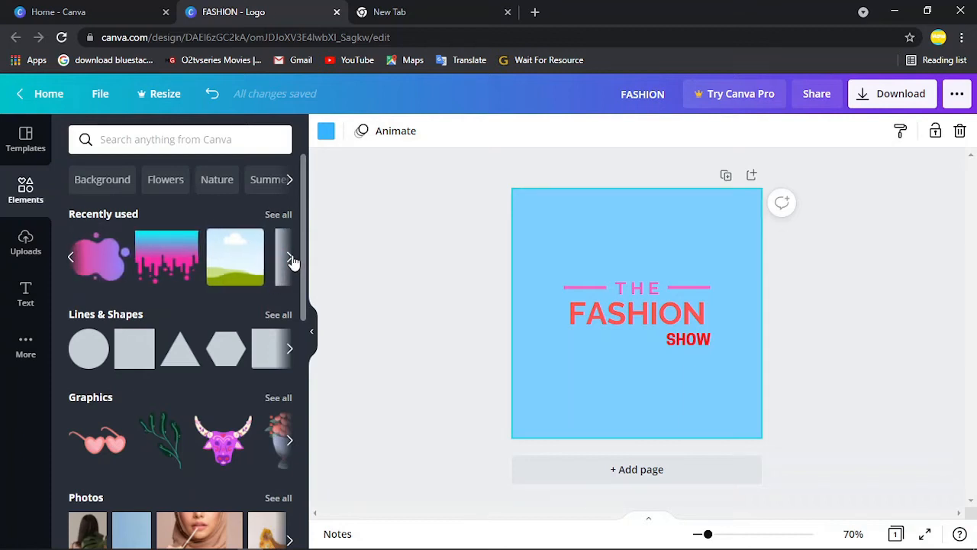
left_click(290, 261)
left_click(290, 261)
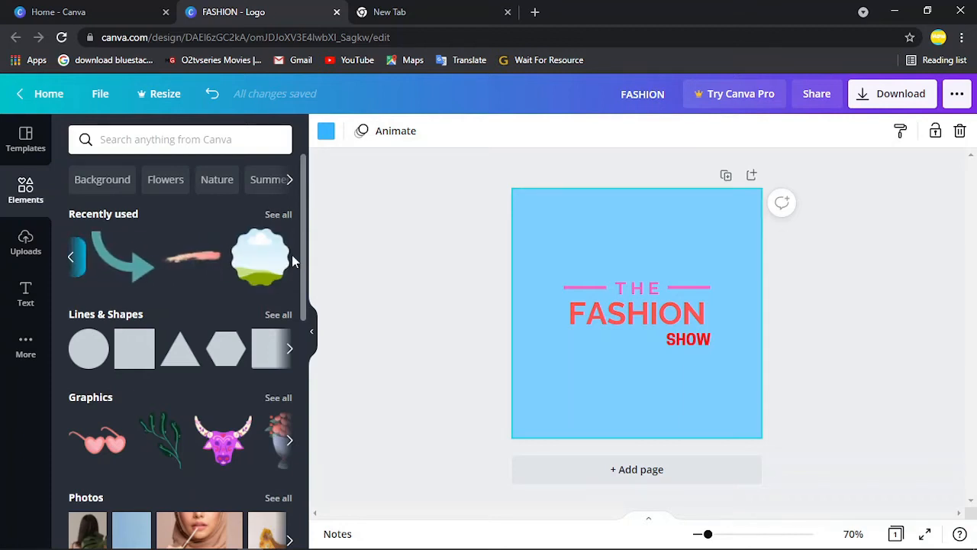
left_click(72, 258)
left_click(74, 259)
left_click(73, 260)
left_click(73, 256)
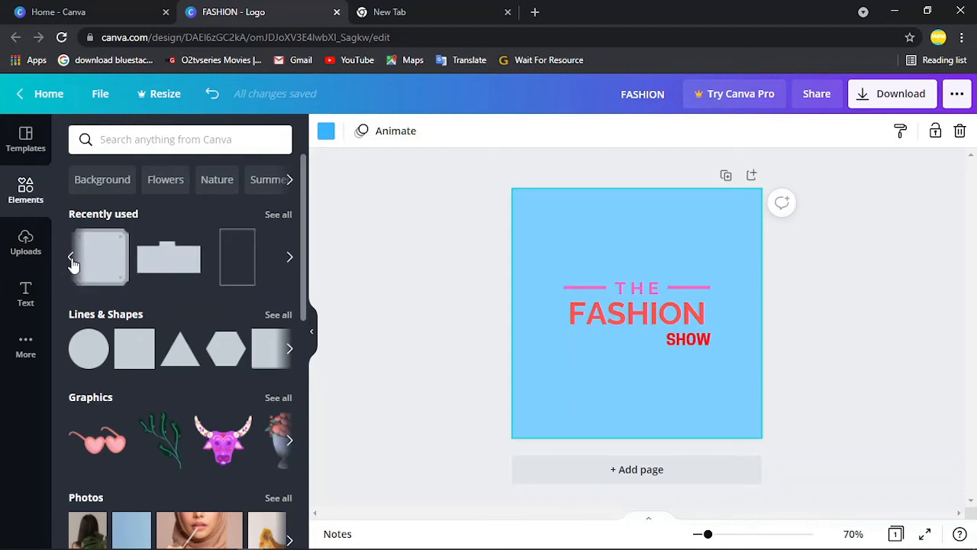
left_click(73, 258)
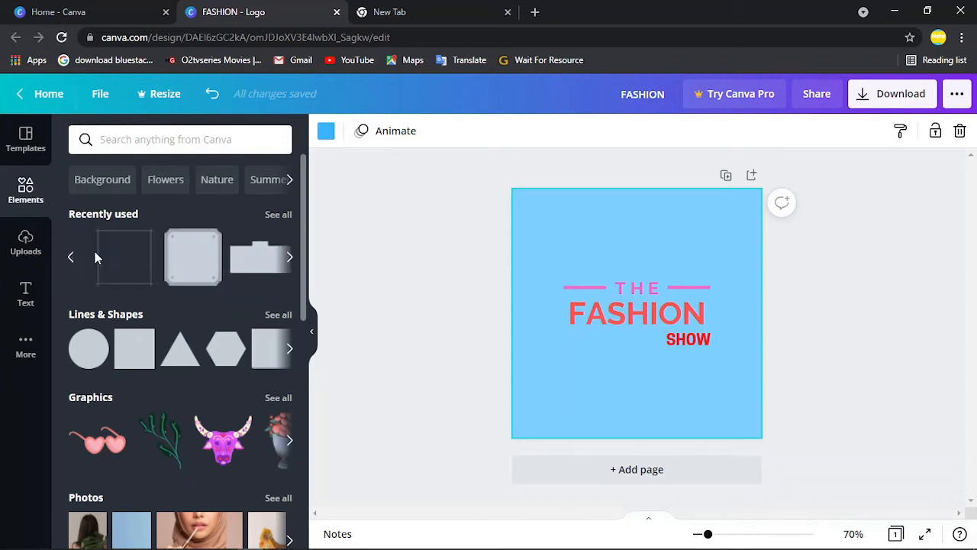
Step: Add the thin red square frame with crossing corner lines and enlarge it to about 325 × 325
left_click(240, 260)
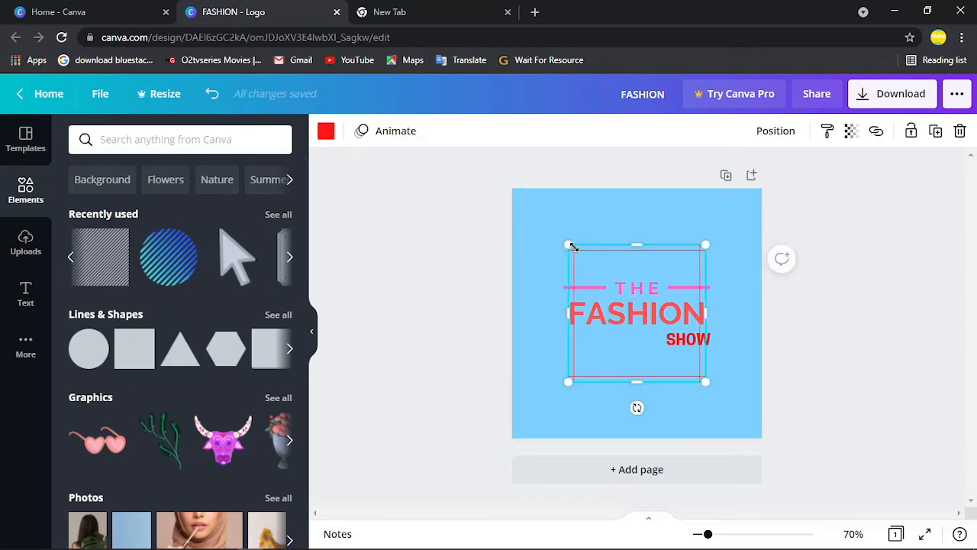
left_click_drag(571, 246, 541, 230)
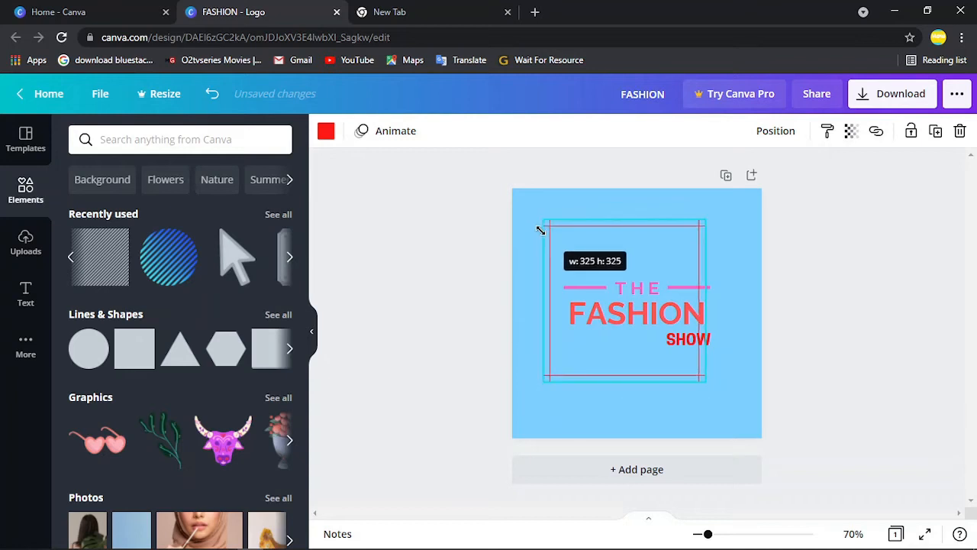
left_click_drag(641, 296, 624, 290)
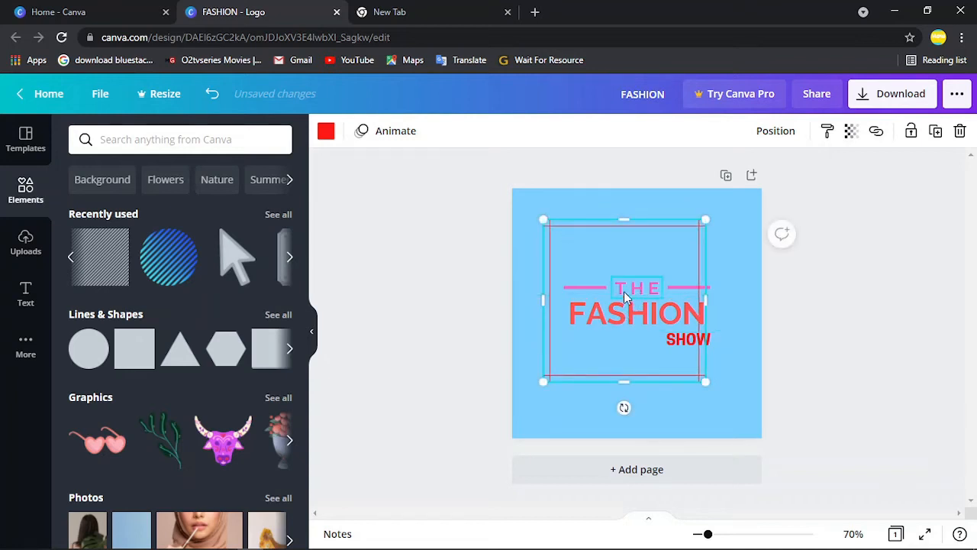
left_click(625, 346)
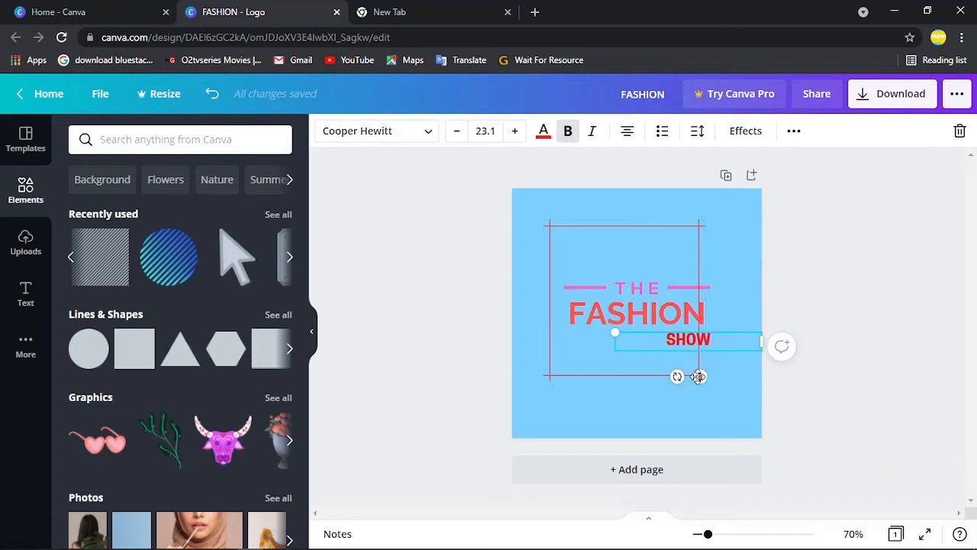
left_click(588, 354)
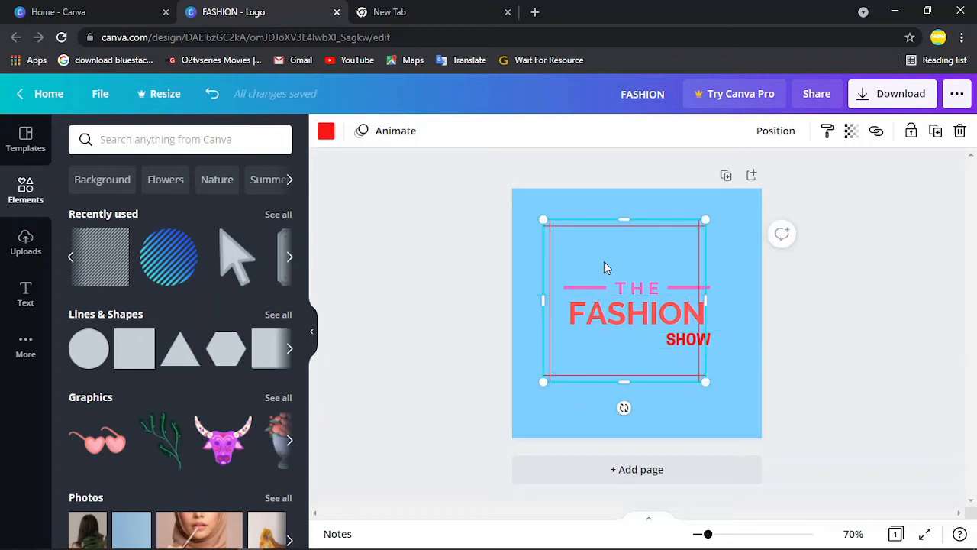
Step: Enlarge the square frame further and reposition it around the text, shifting the word "FASHION" slightly right and up
mouse_move(604, 263)
left_mouse_down()
mouse_move(624, 283)
mouse_move(606, 274)
left_mouse_up()
mouse_move(545, 239)
left_mouse_down()
mouse_move(520, 211)
mouse_move(545, 233)
left_mouse_up()
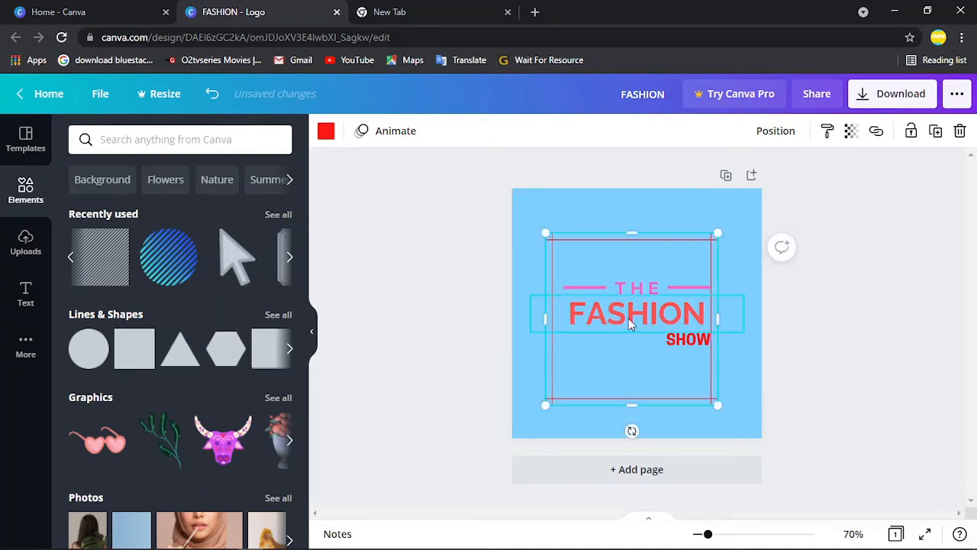
left_click_drag(629, 317, 634, 317)
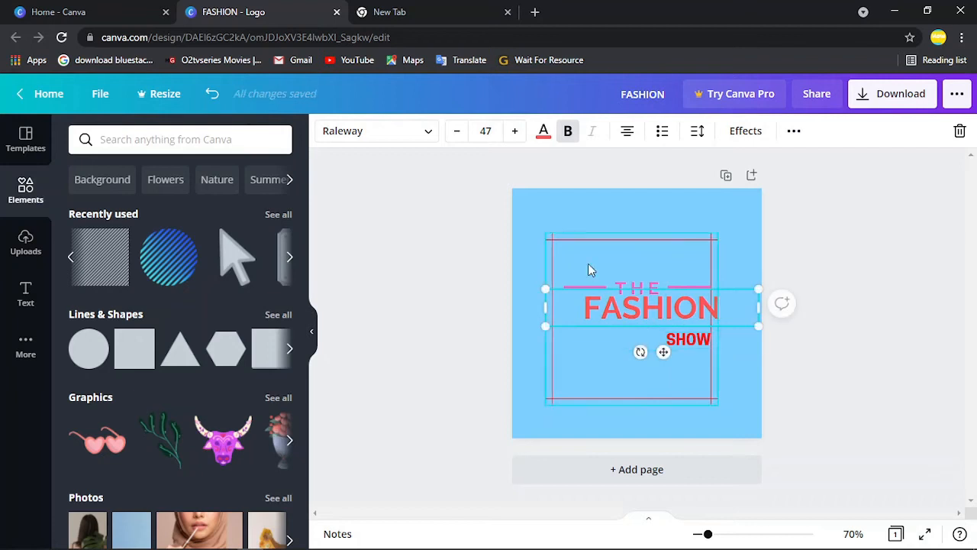
left_click(561, 248)
left_click_drag(561, 245, 519, 207)
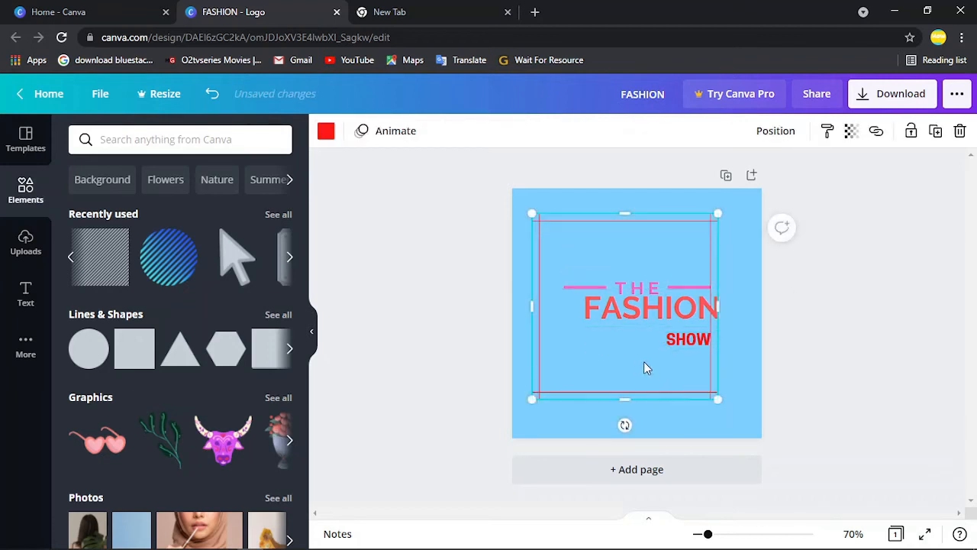
mouse_move(644, 368)
left_mouse_down()
mouse_move(665, 358)
mouse_move(649, 373)
mouse_move(656, 370)
left_mouse_up()
left_click_drag(623, 310, 622, 310)
left_click(447, 244)
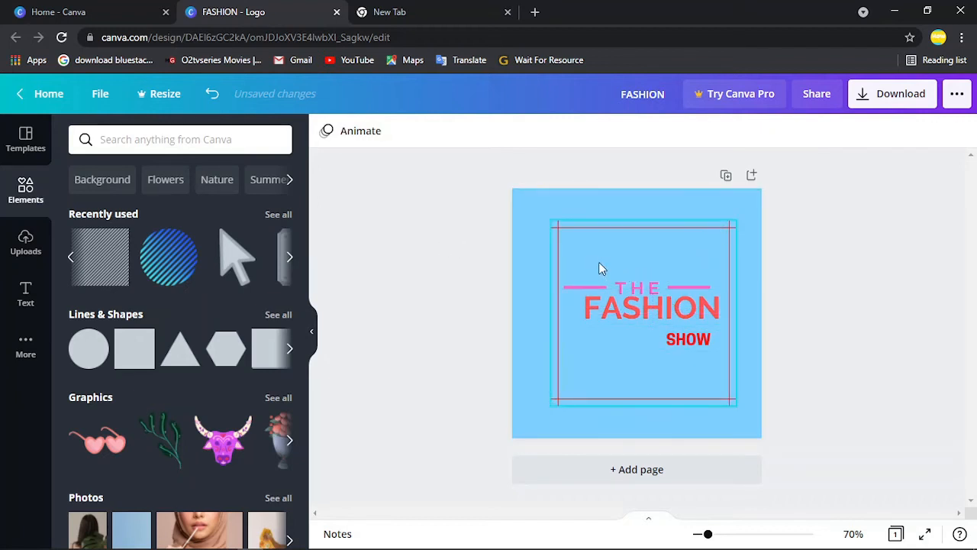
Step: Enlarge the square frame to about 400 × 400 and centre it horizontally on the page
left_click(619, 257)
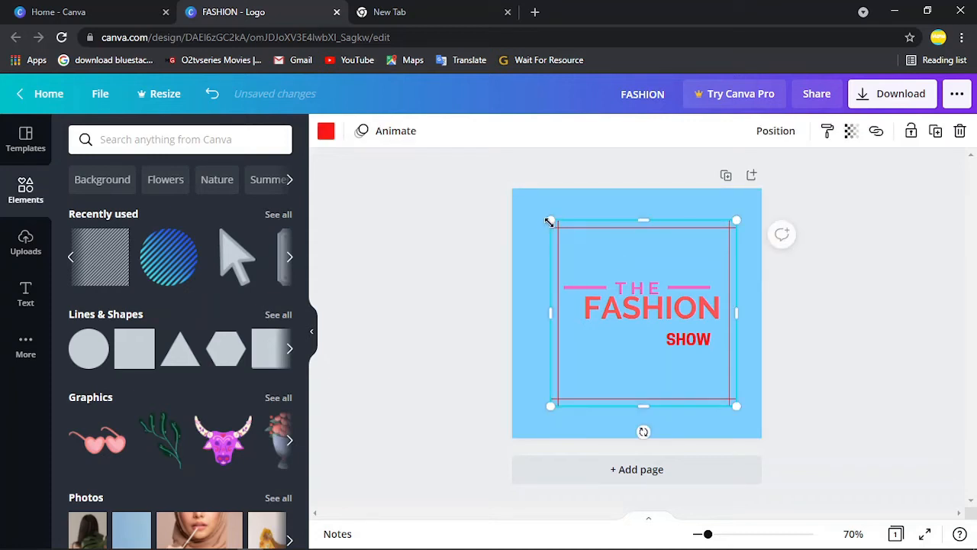
left_click_drag(535, 222, 528, 221)
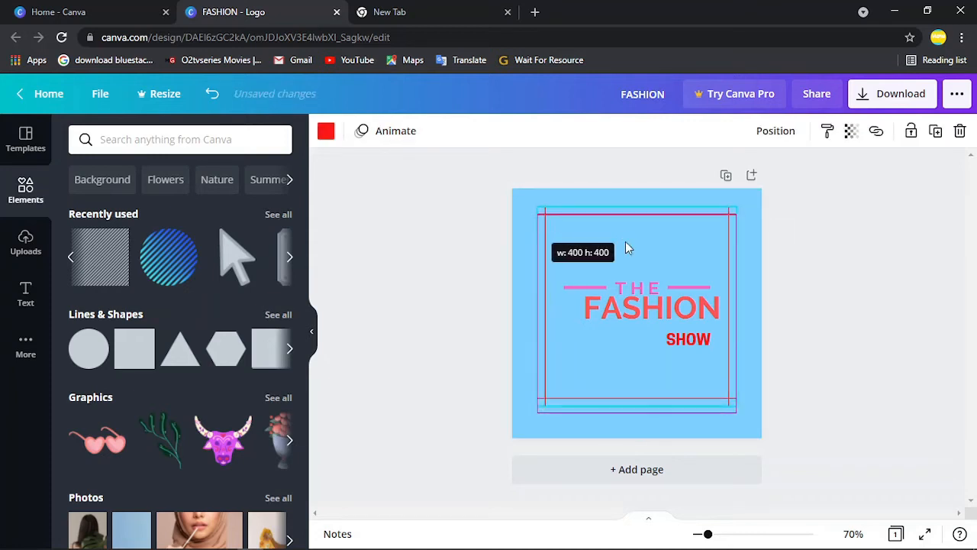
mouse_move(626, 242)
left_mouse_down()
mouse_move(627, 255)
mouse_move(611, 242)
left_mouse_up()
Step: Recolour the square frame black, enlarge it to nearly fill the page and switch its colour back to bright red
left_click(326, 130)
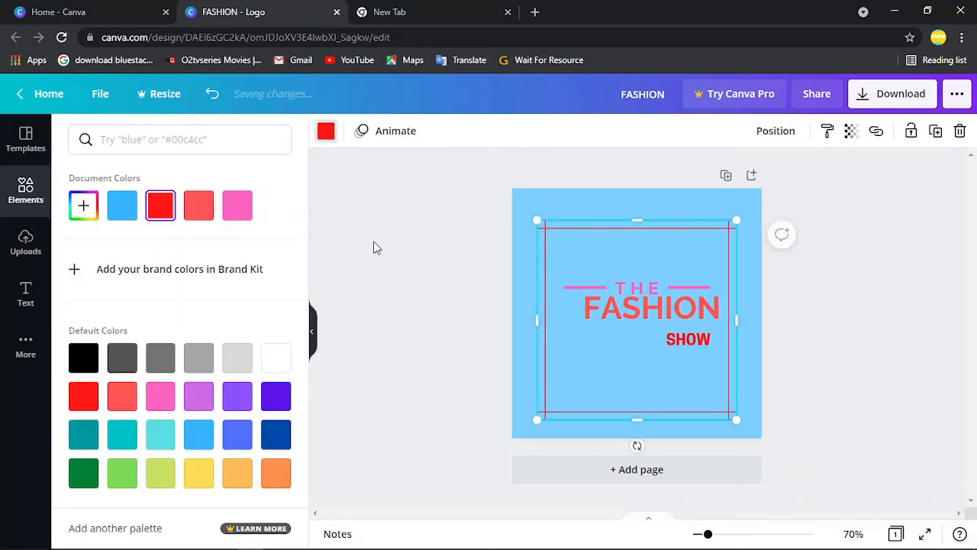
left_click(81, 355)
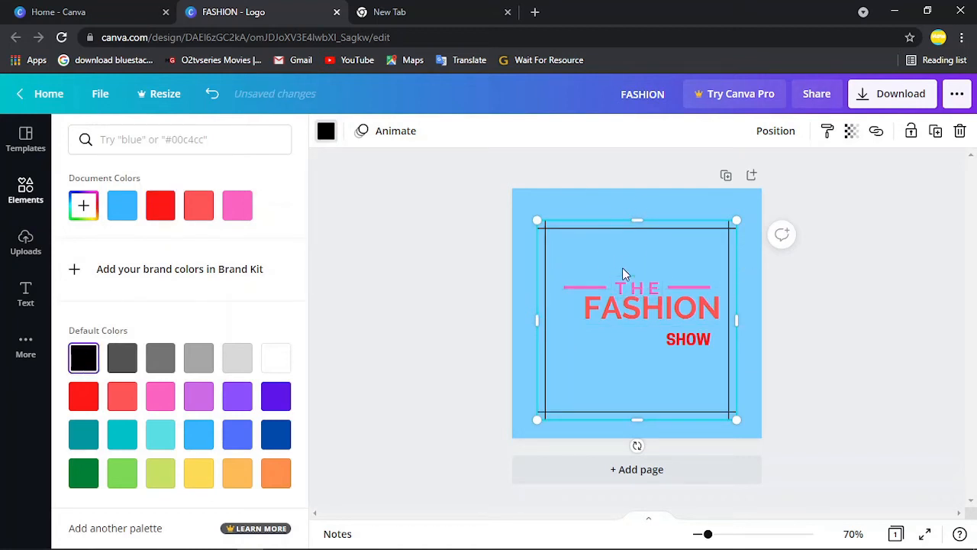
left_click_drag(622, 273, 612, 254)
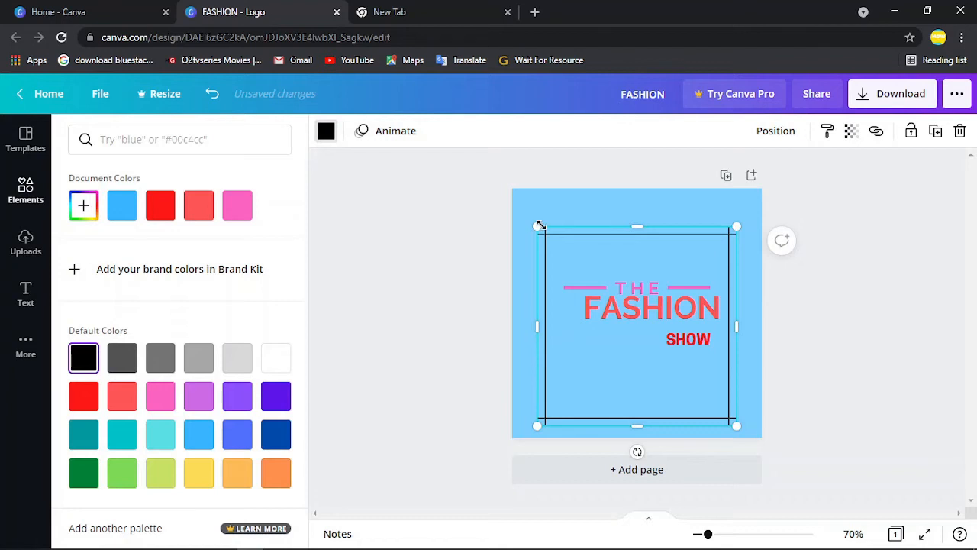
left_click_drag(520, 200, 517, 196)
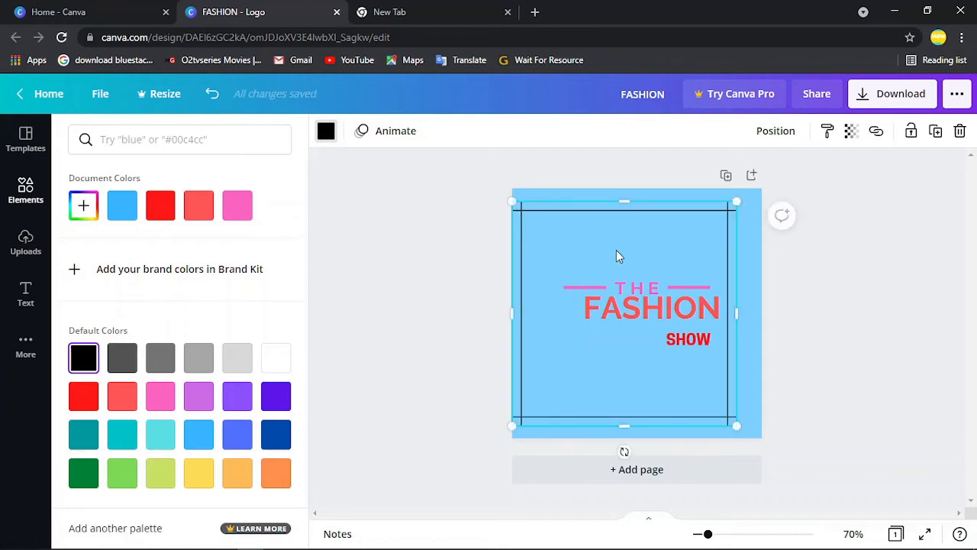
left_click_drag(617, 249, 626, 240)
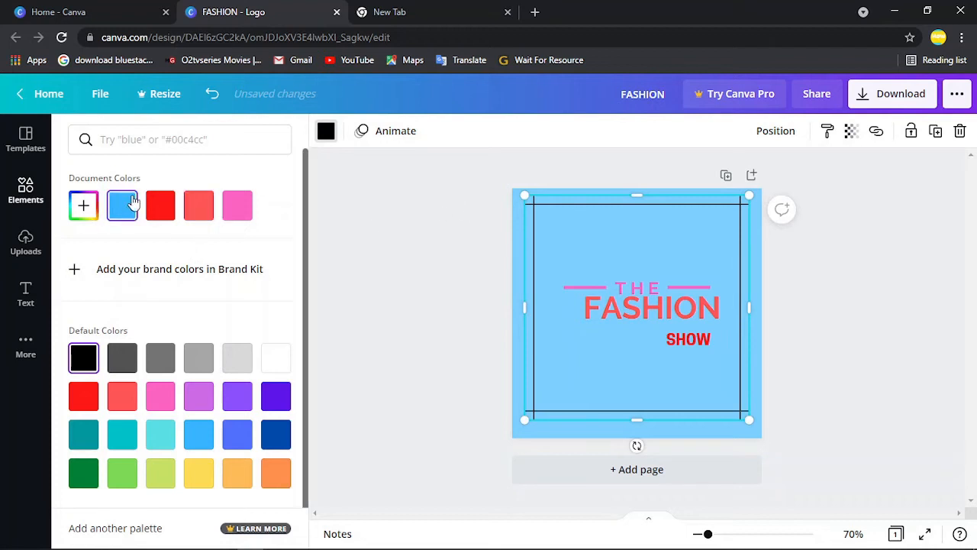
left_click(161, 205)
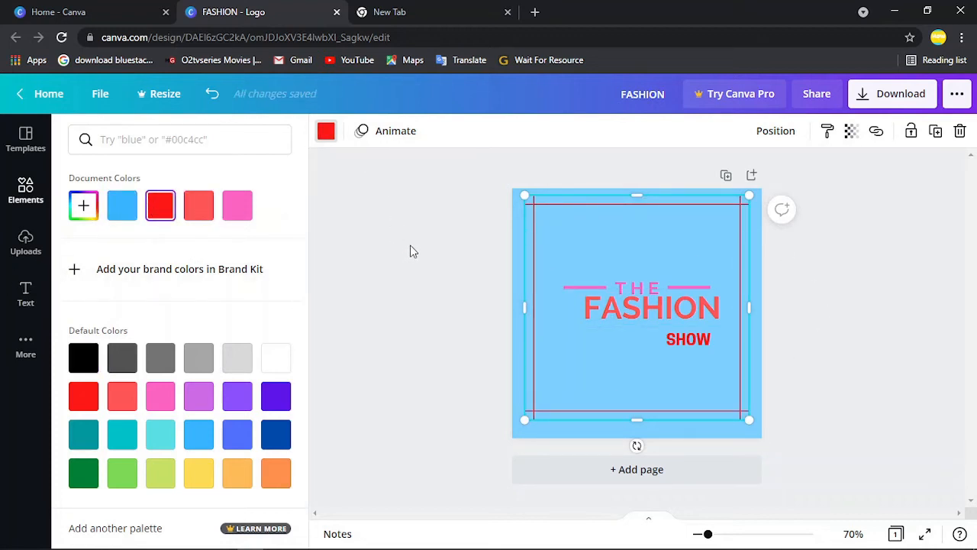
Step: Replace the square frame with the blue gradient striped circle and enlarge the circle around the logo text
left_click(959, 131)
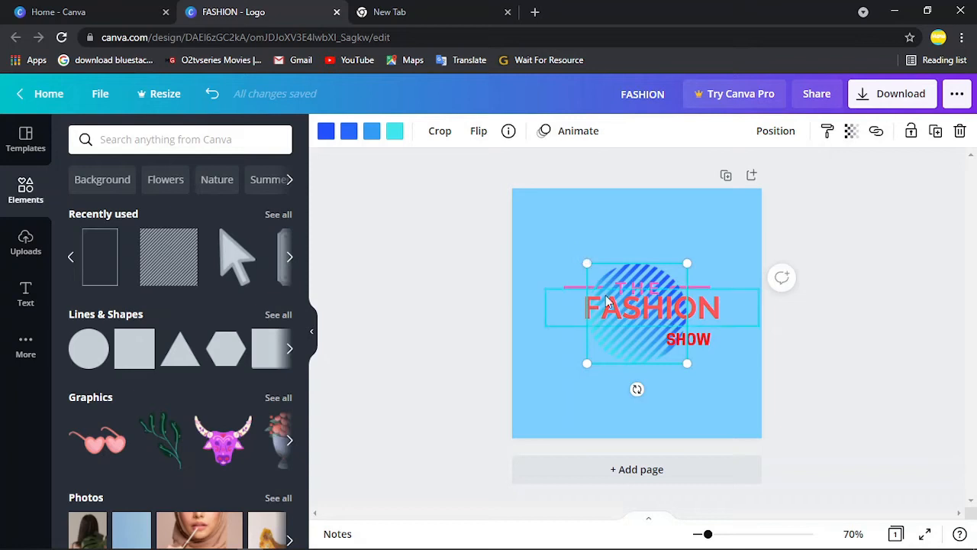
left_click(636, 350)
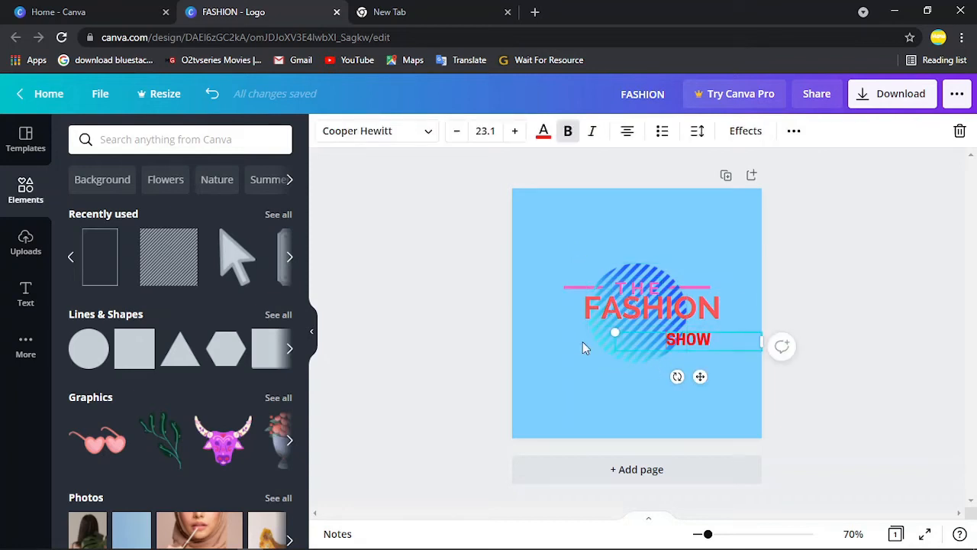
left_click(594, 337)
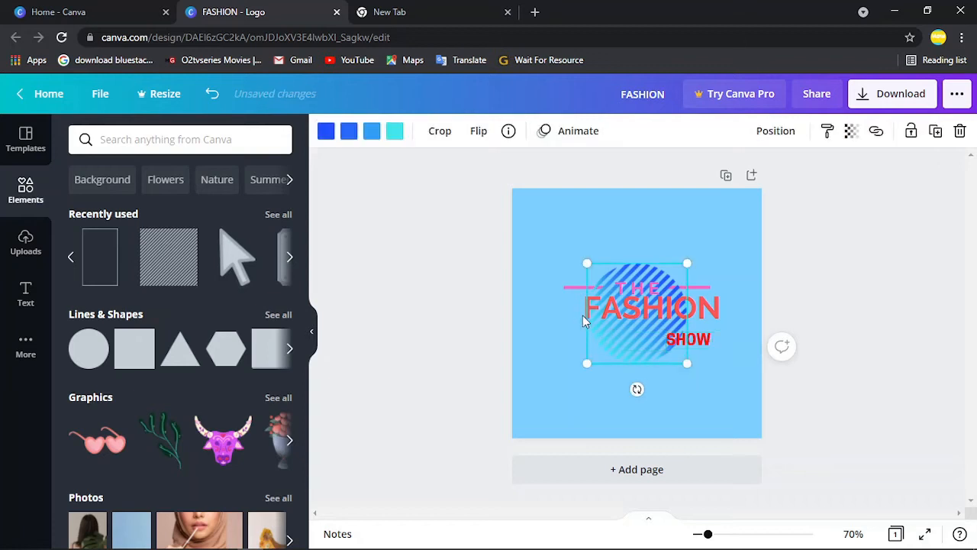
left_click_drag(583, 315, 582, 314)
left_click_drag(666, 354, 742, 372)
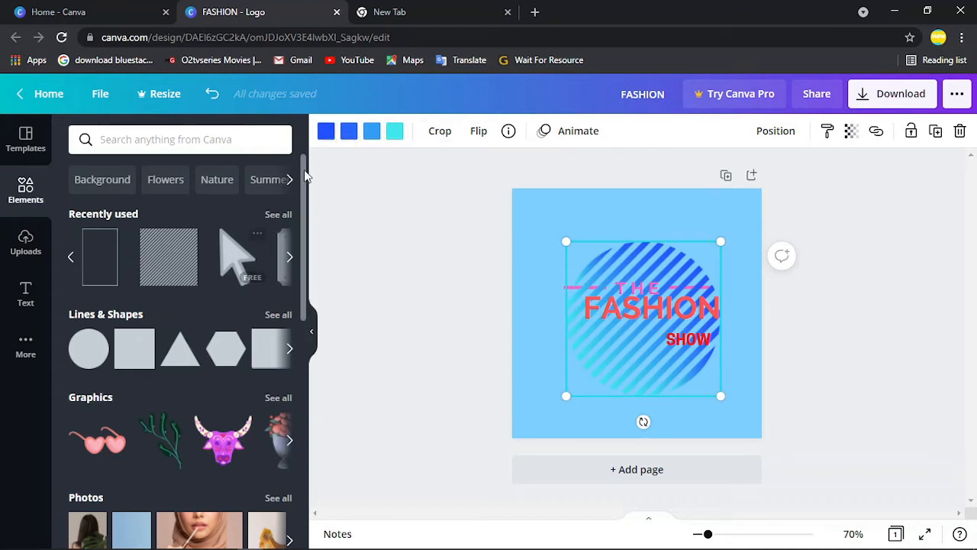
Step: Change the striped circle's first colour to bright red #FF1616 and its second colour to custom red #DD3030
left_click(326, 133)
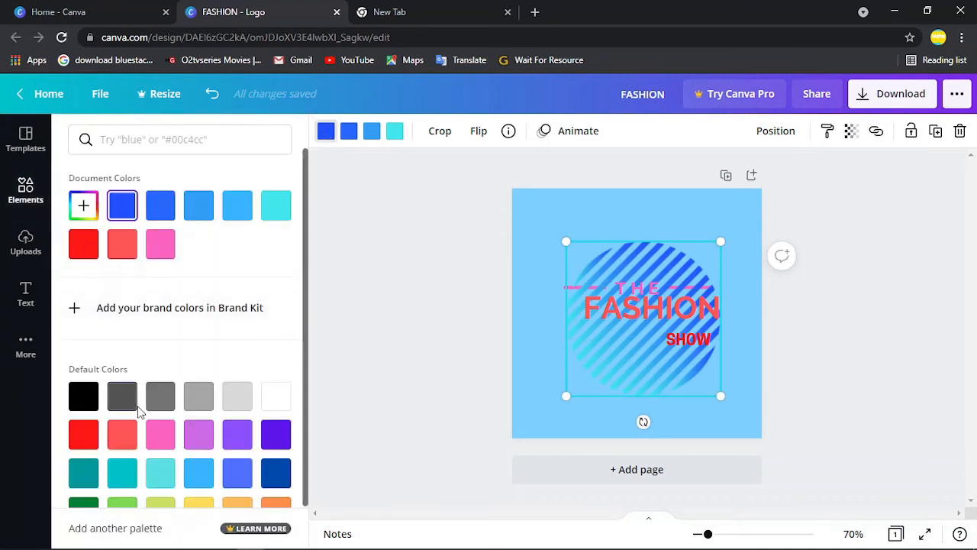
left_click(84, 434)
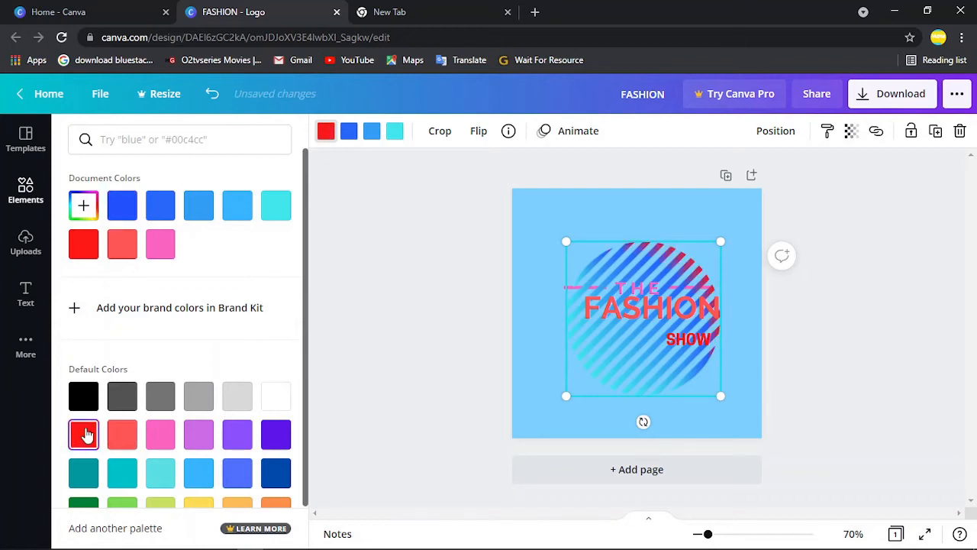
left_click(350, 134)
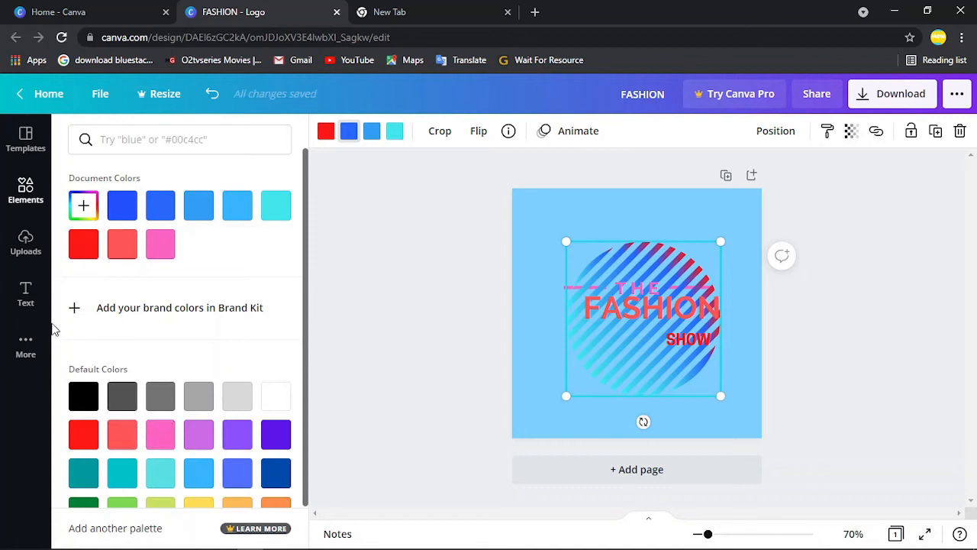
left_click(82, 205)
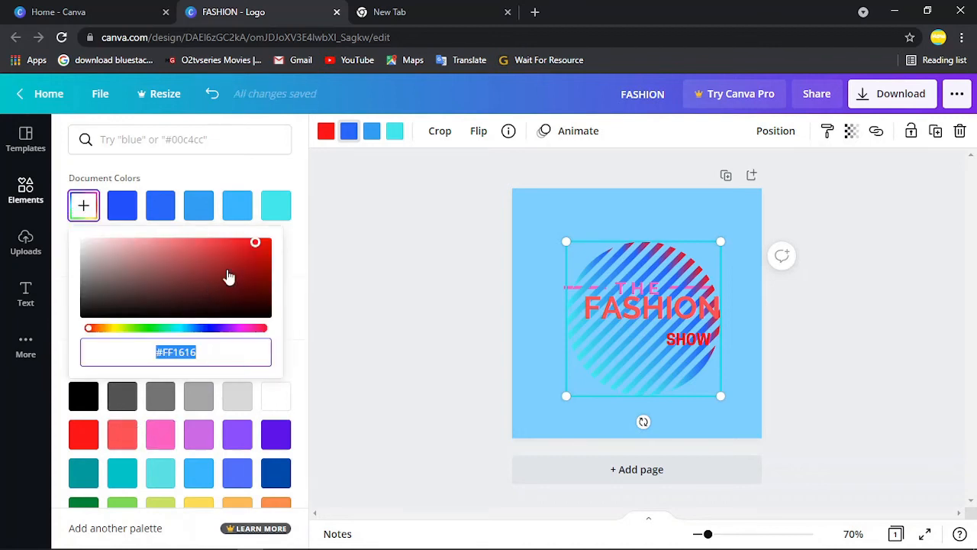
left_click_drag(254, 245, 230, 248)
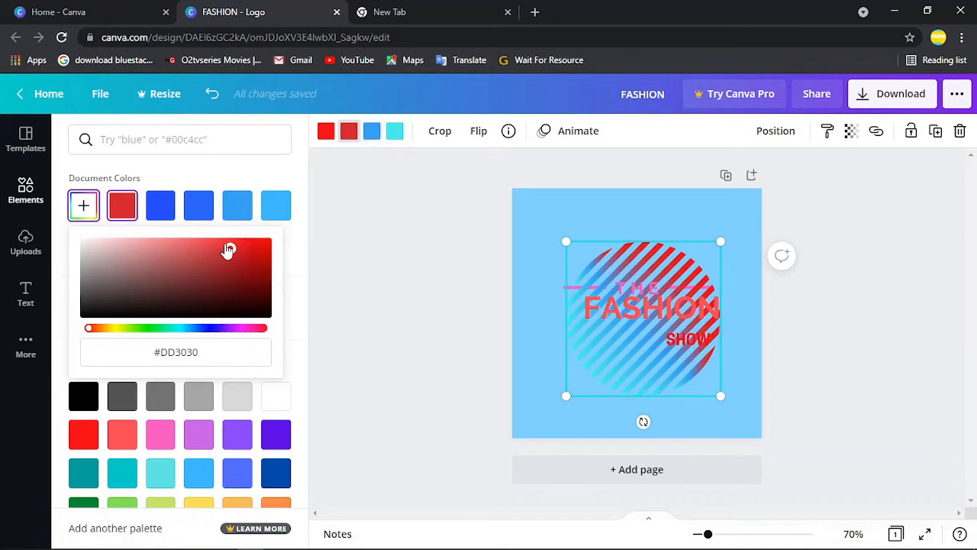
Step: Darken the striped circle's second colour to #A42525 and change its third colour to light red #F45656
left_click_drag(230, 250, 228, 266)
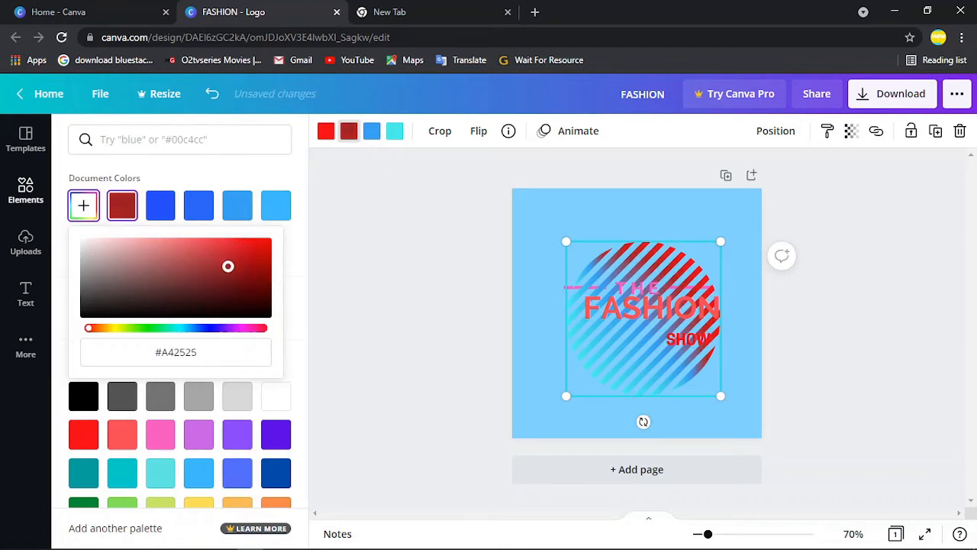
left_click(374, 134)
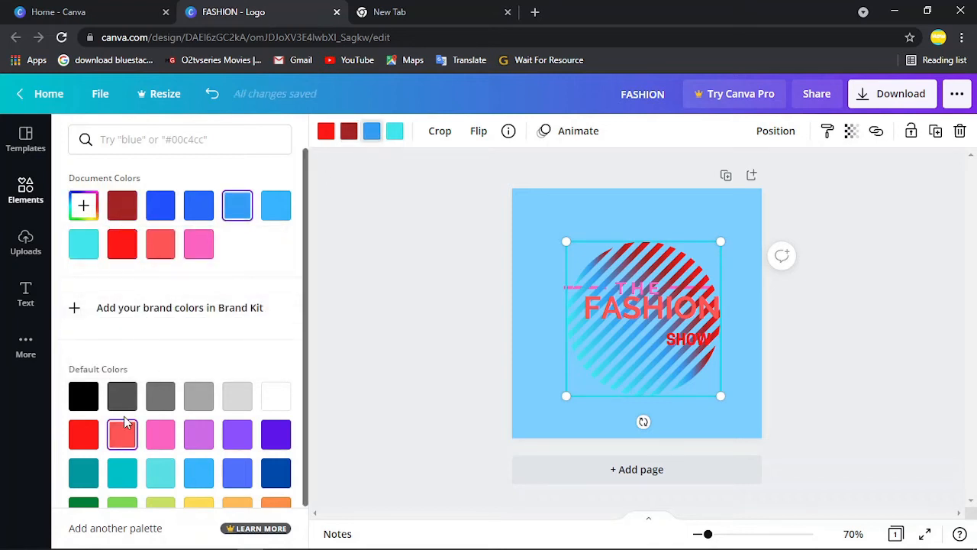
left_click(83, 204)
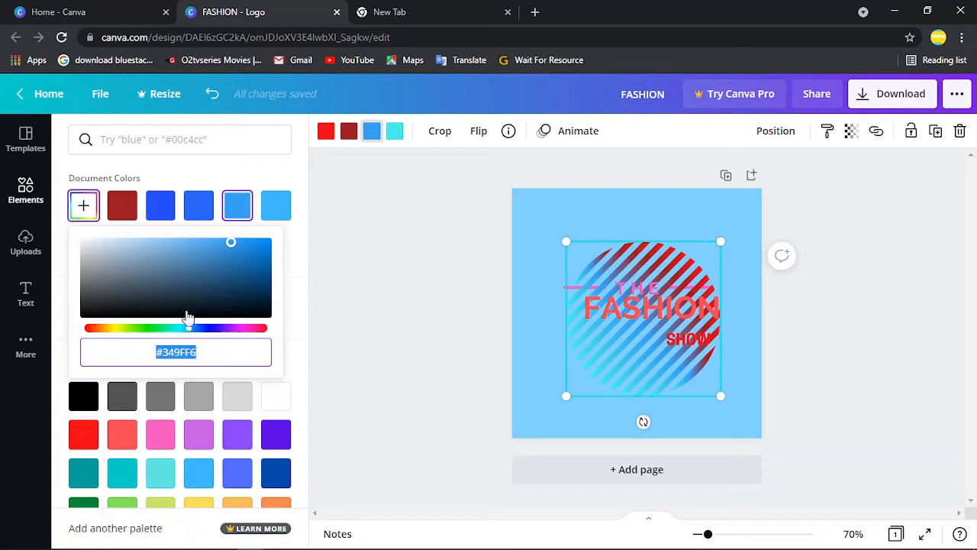
left_click(263, 329)
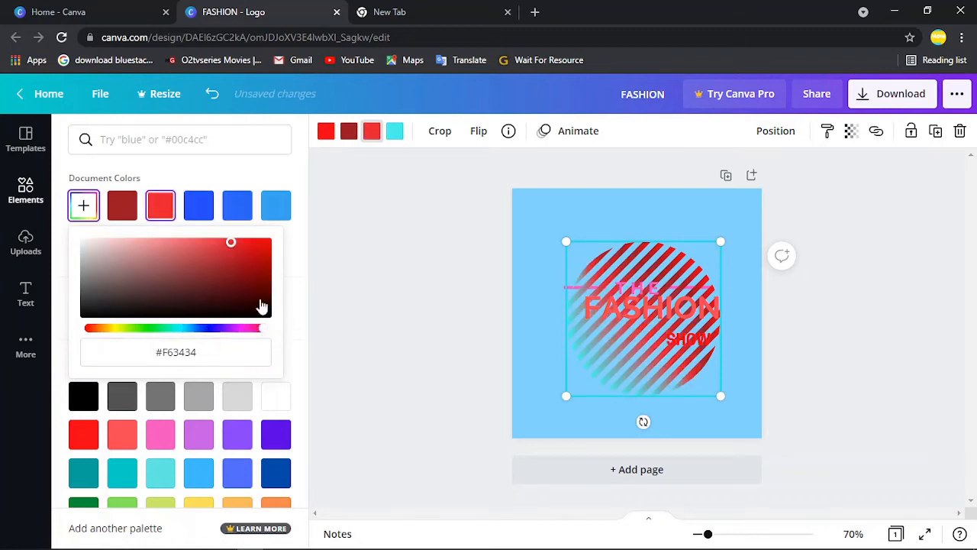
left_click(204, 243)
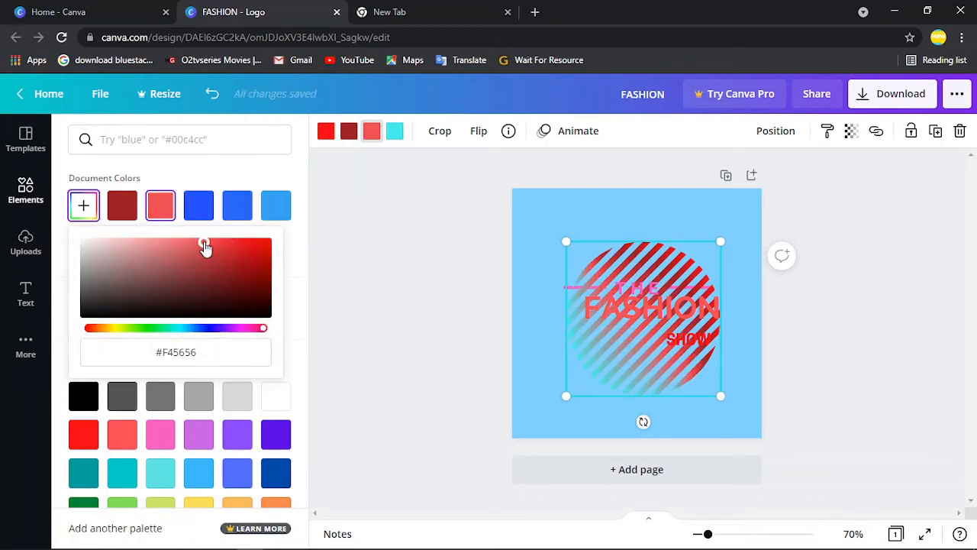
Step: Change the striped circle's fourth colour from turquoise to custom greyish brown #796060 and deselect the circle
left_click(396, 135)
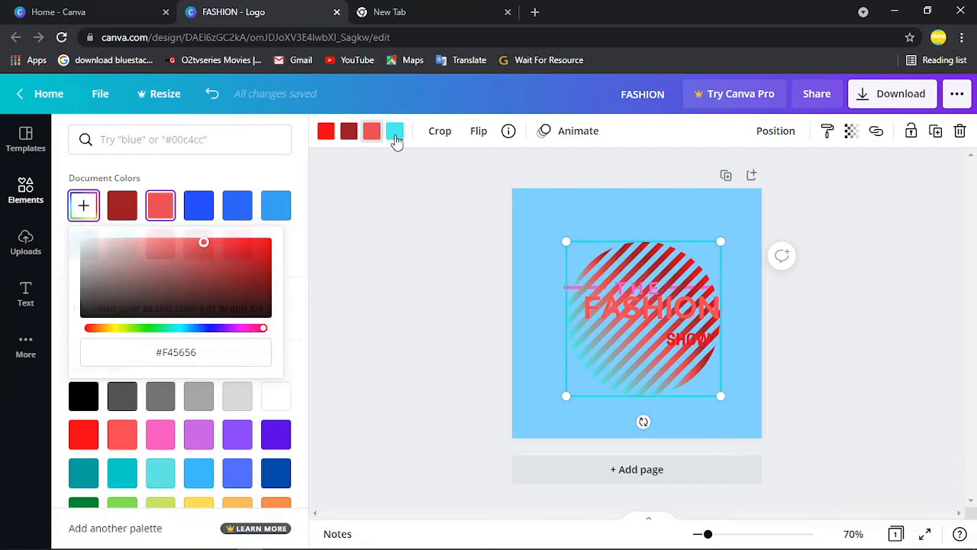
left_click(83, 205)
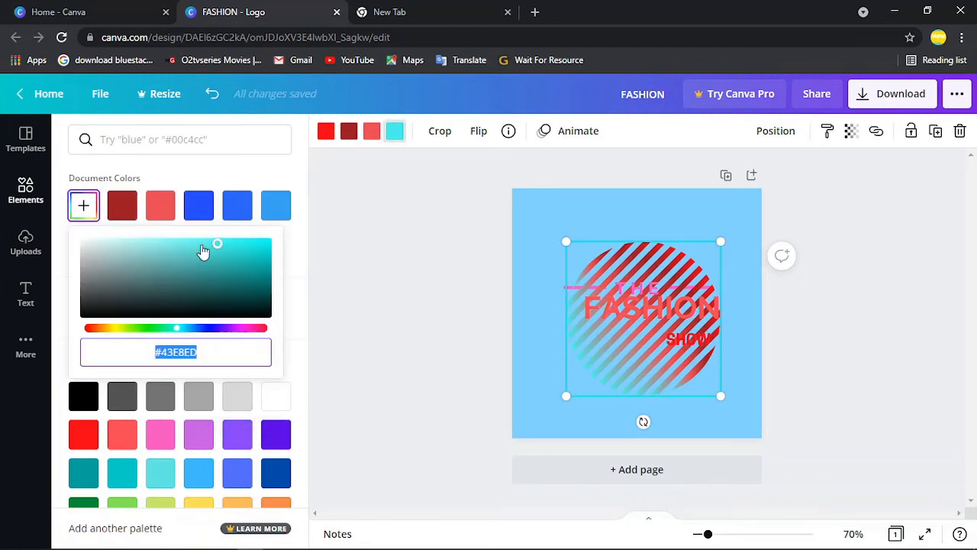
left_click(263, 329)
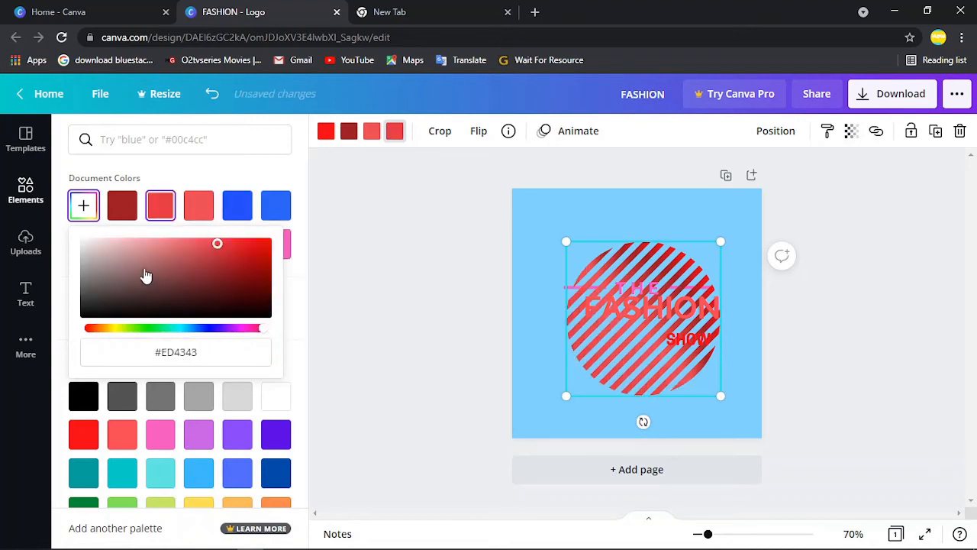
left_click_drag(217, 243, 118, 280)
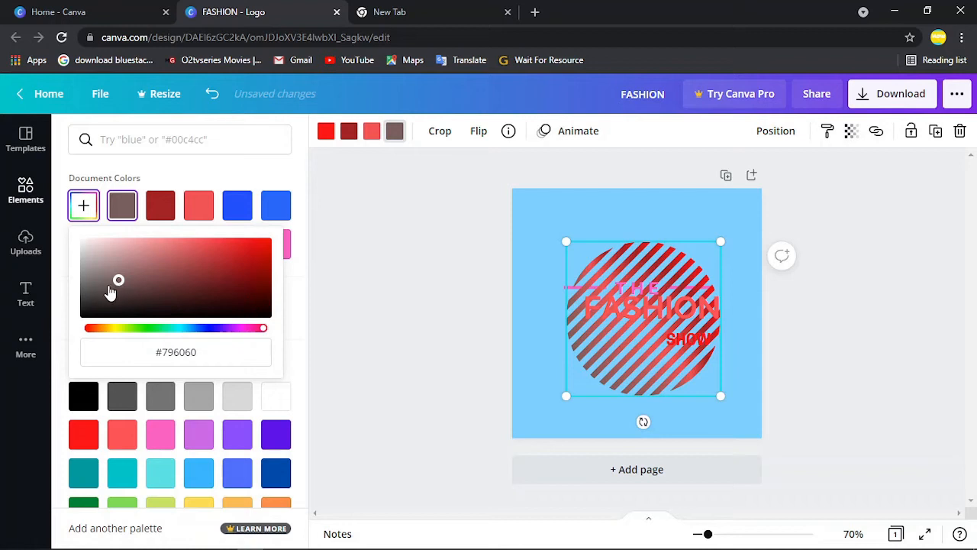
left_click(362, 292)
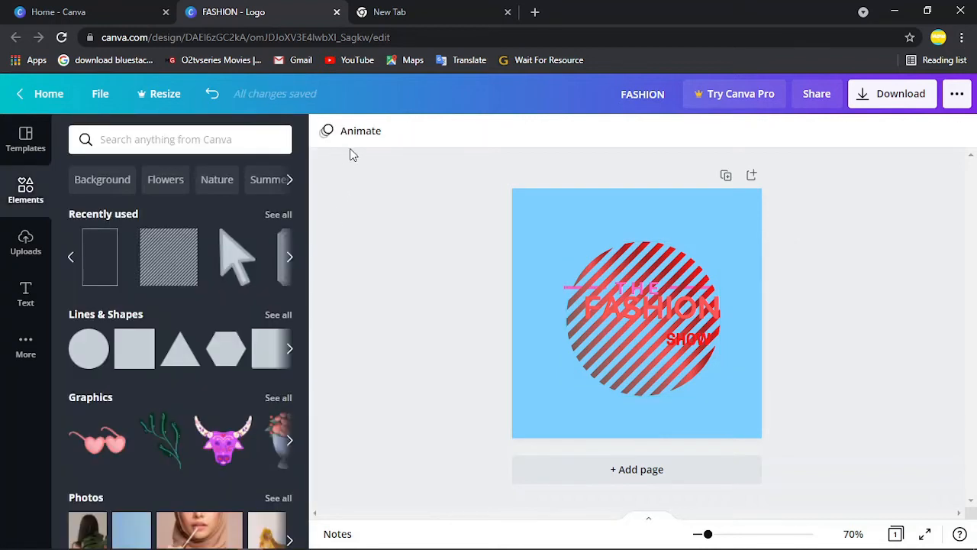
Step: Recolour the FASHION text black, trying dark blue before returning to black, and make the THE text black
left_click(666, 316)
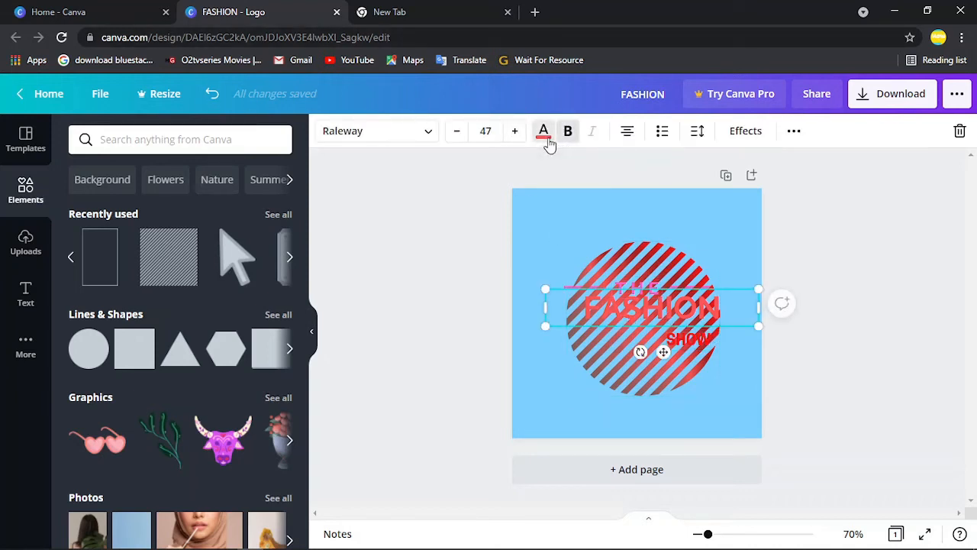
left_click(544, 133)
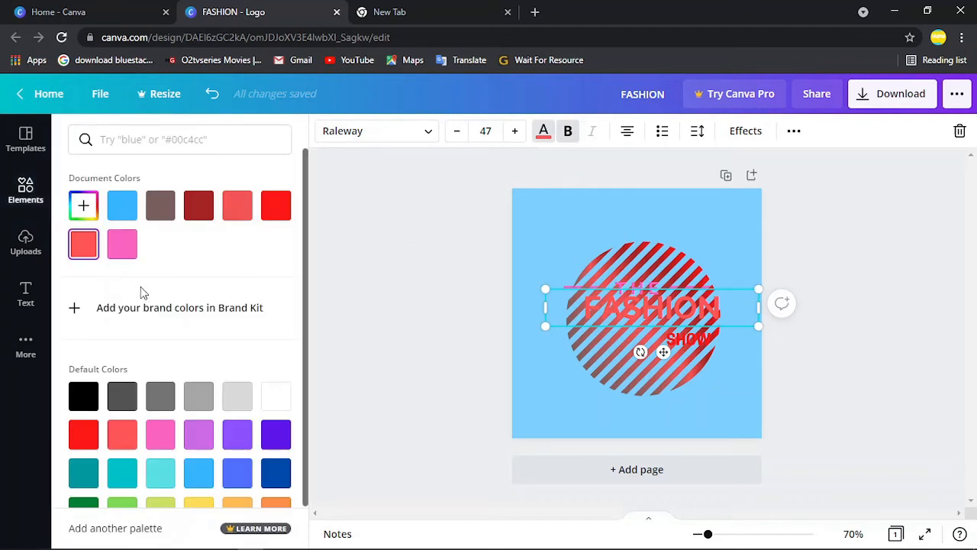
left_click(85, 394)
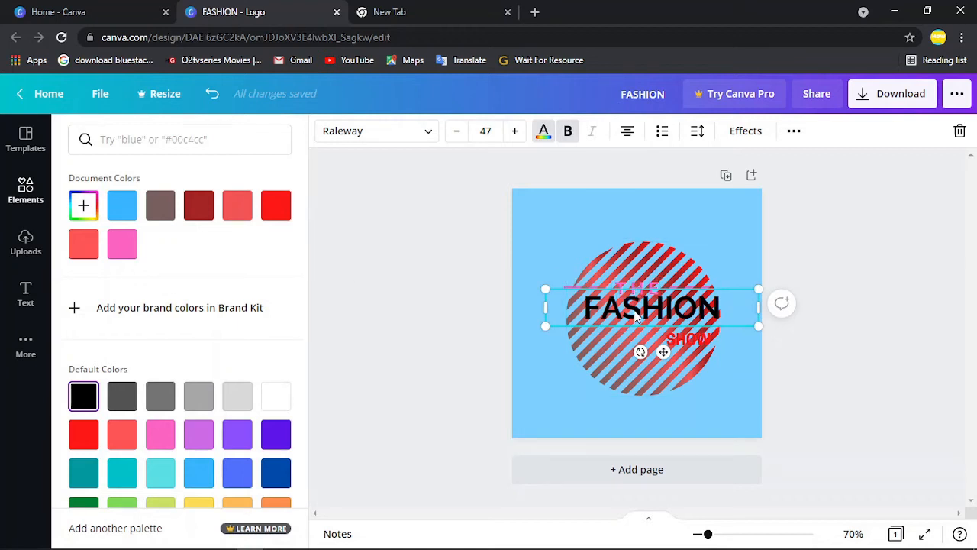
scroll(200, 427, "down", 1)
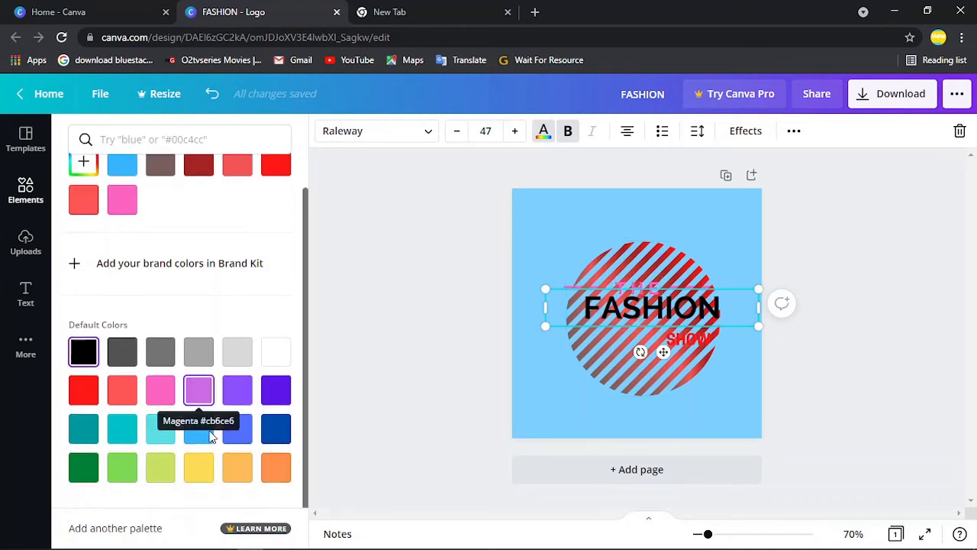
left_click(277, 429)
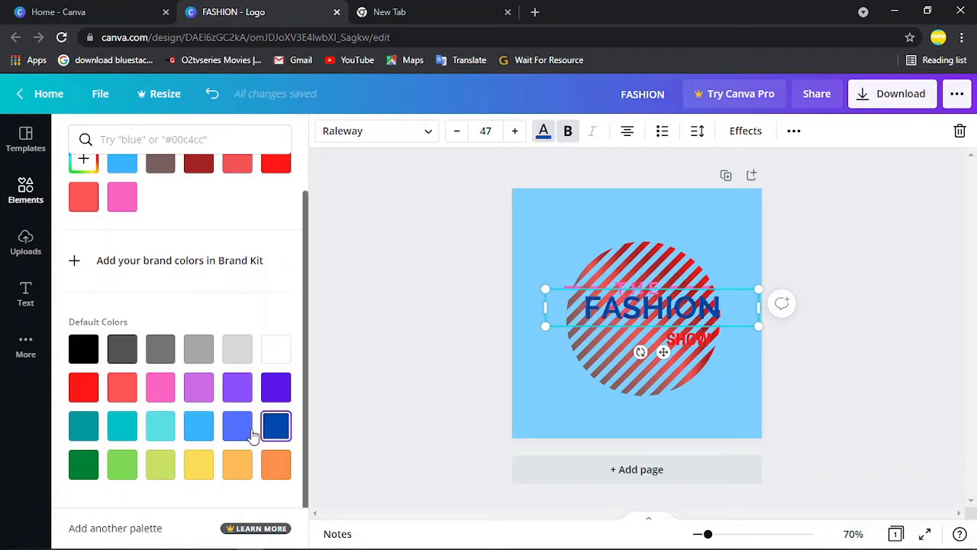
left_click(80, 349)
left_click(638, 287)
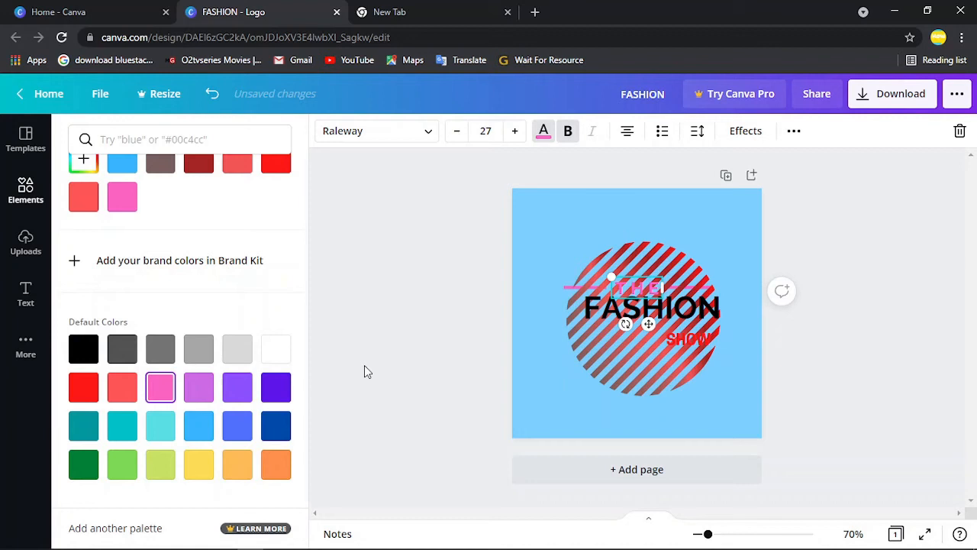
left_click(83, 349)
left_click(565, 298)
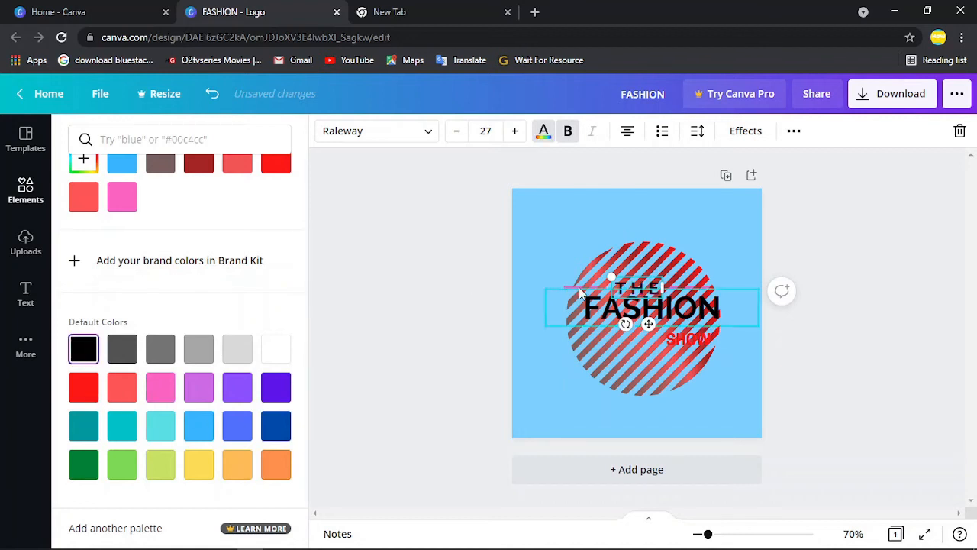
left_click(579, 287)
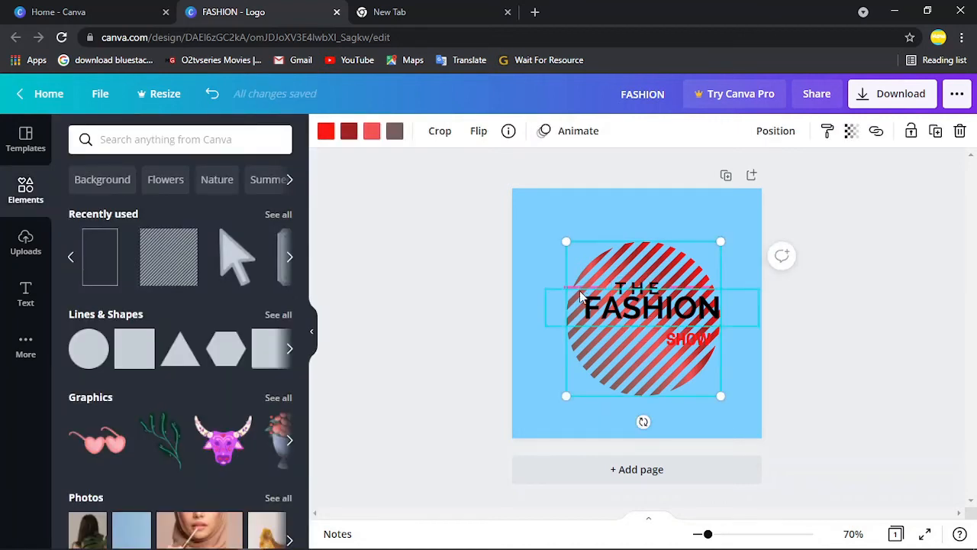
left_click(564, 291)
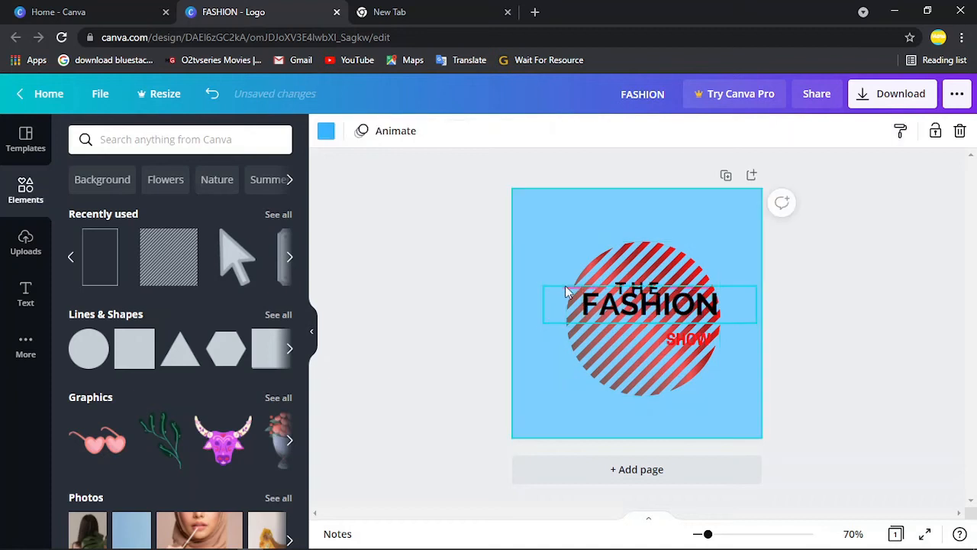
left_click(687, 290)
left_click(607, 275)
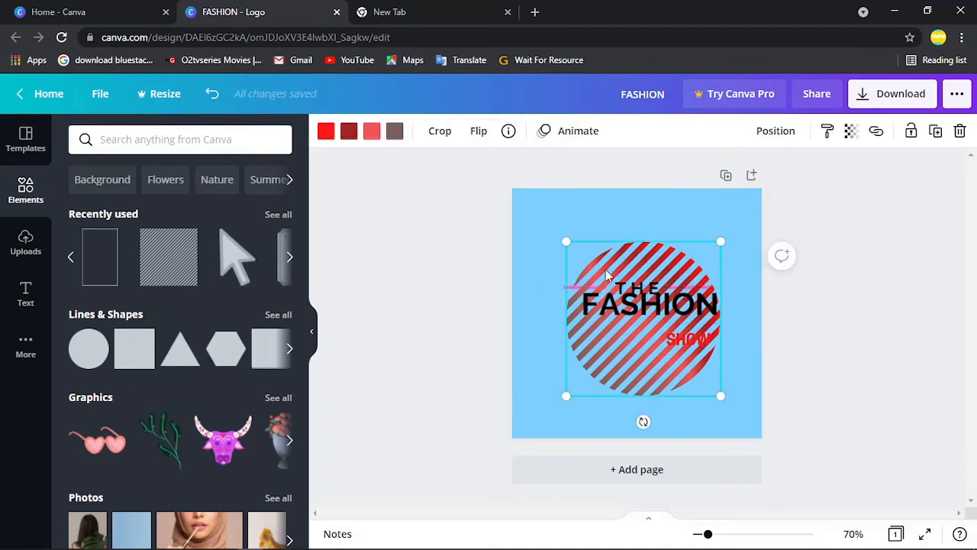
left_click(551, 283)
Step: Recolour the SHOW text black and move the FASHION text slightly down, just above SHOW
left_click(685, 339)
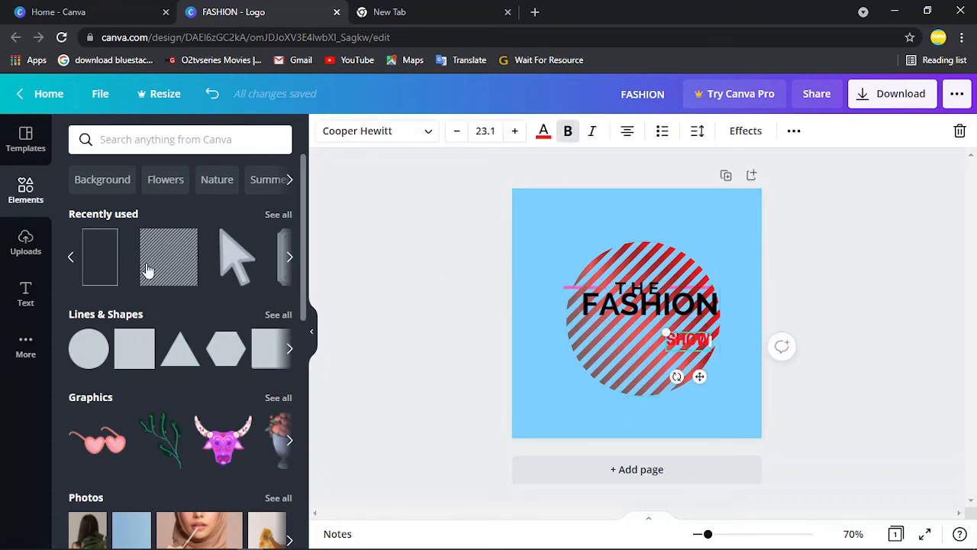
left_click(544, 132)
left_click(84, 396)
left_click_drag(648, 304, 652, 314)
Step: Recolour the pink line to the left of the word THE black
left_click(578, 289)
left_click(571, 289)
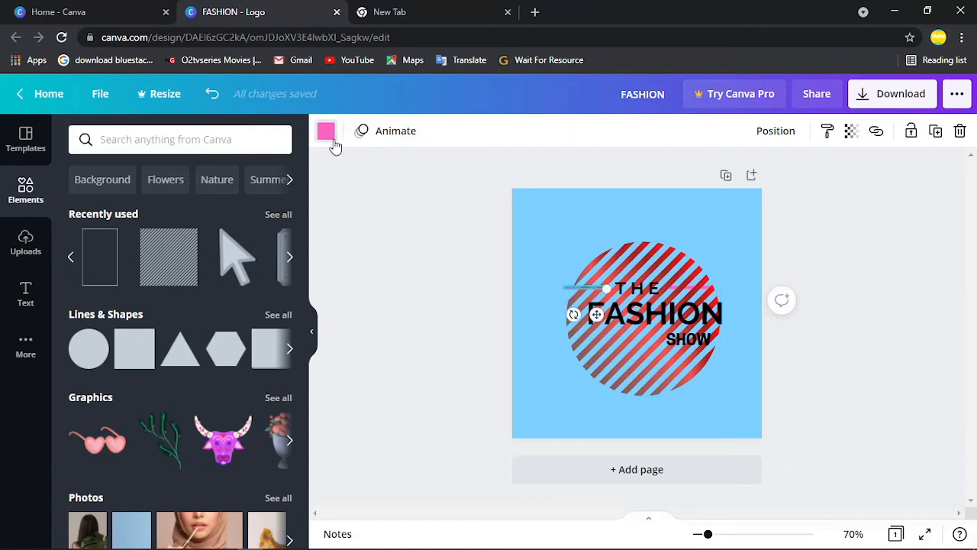
left_click(330, 138)
left_click(84, 397)
Step: Recolour the pink line to the right of the word THE black to match the other line
left_click(718, 291)
left_click(710, 299)
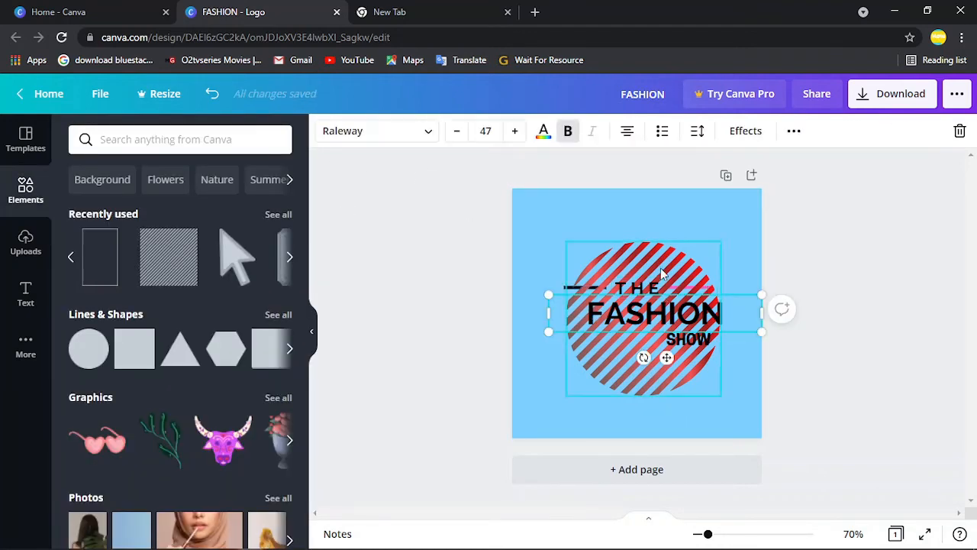
left_click_drag(663, 274, 646, 268)
left_click(713, 287)
left_click(708, 287)
left_click(326, 131)
left_click(120, 203)
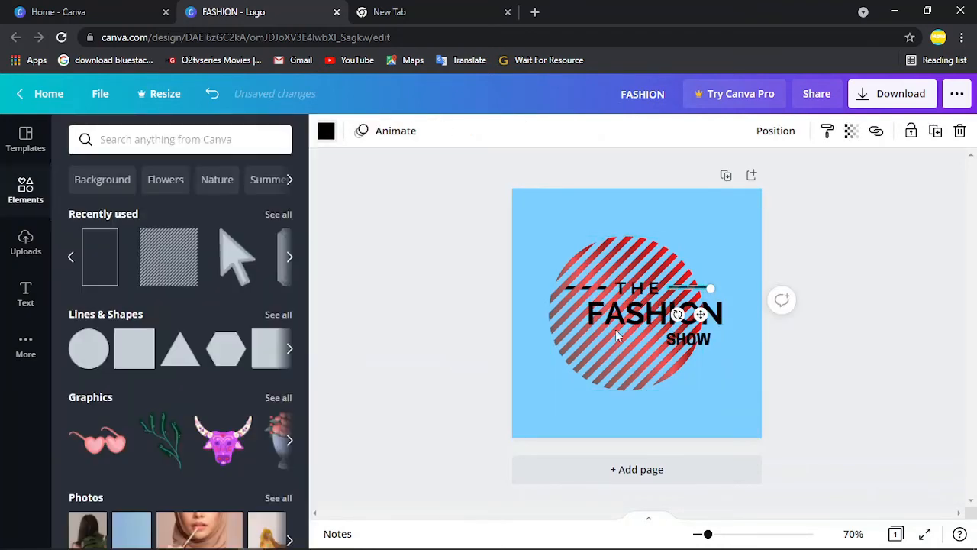
Step: Move the striped circle back behind the logo text and delete it from the page
left_click_drag(613, 357, 628, 362)
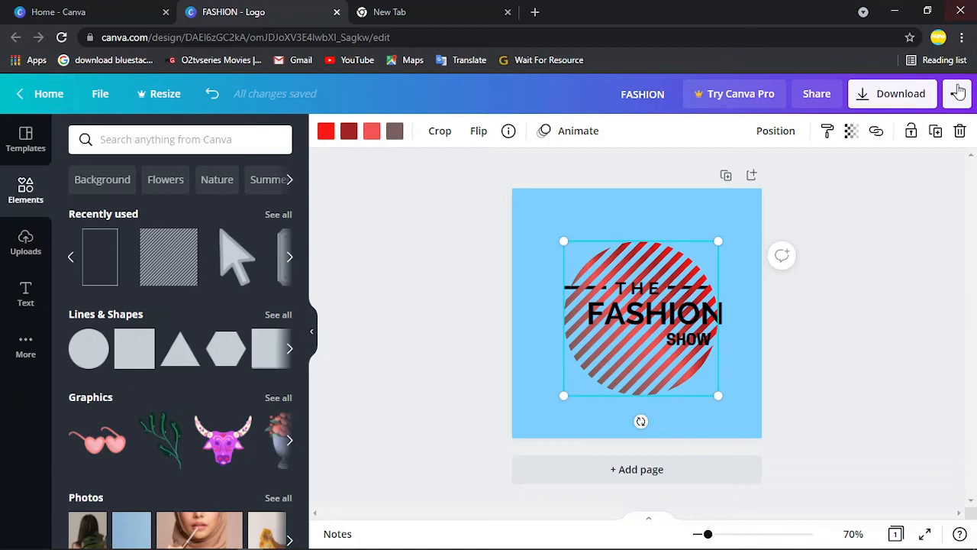
left_click(961, 131)
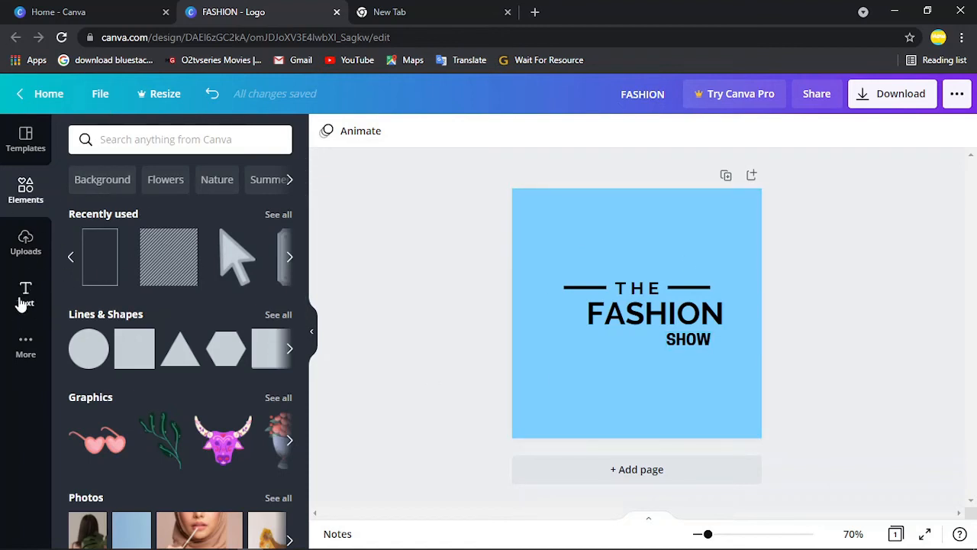
Step: Examine the logo template categories from hospital to sports logos, including further designs in the food-themed row
left_click(26, 140)
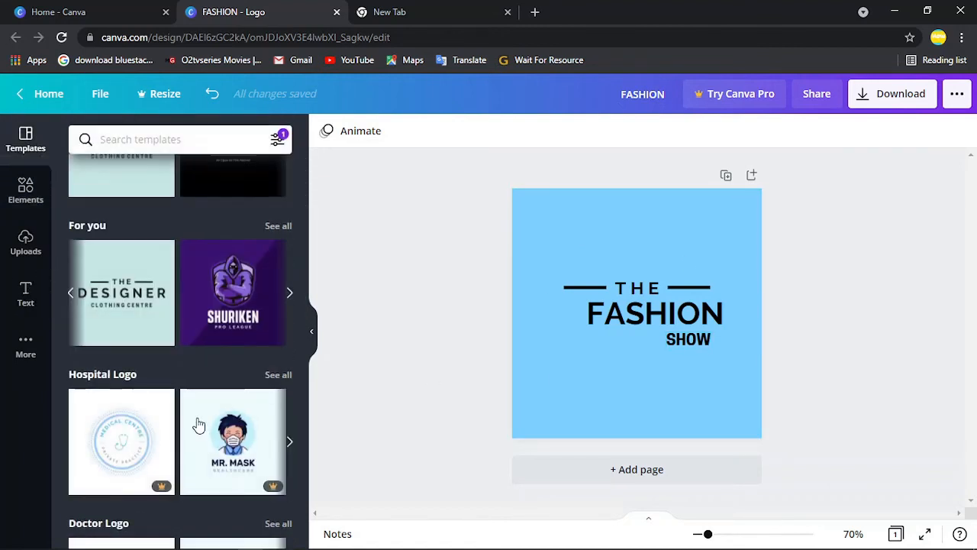
scroll(130, 344, "down", 5)
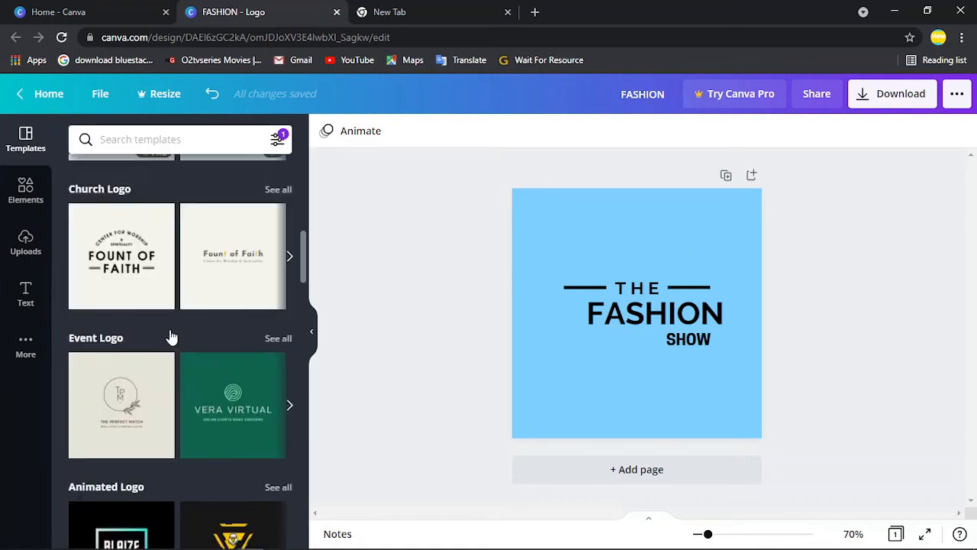
scroll(170, 334, "up", 2)
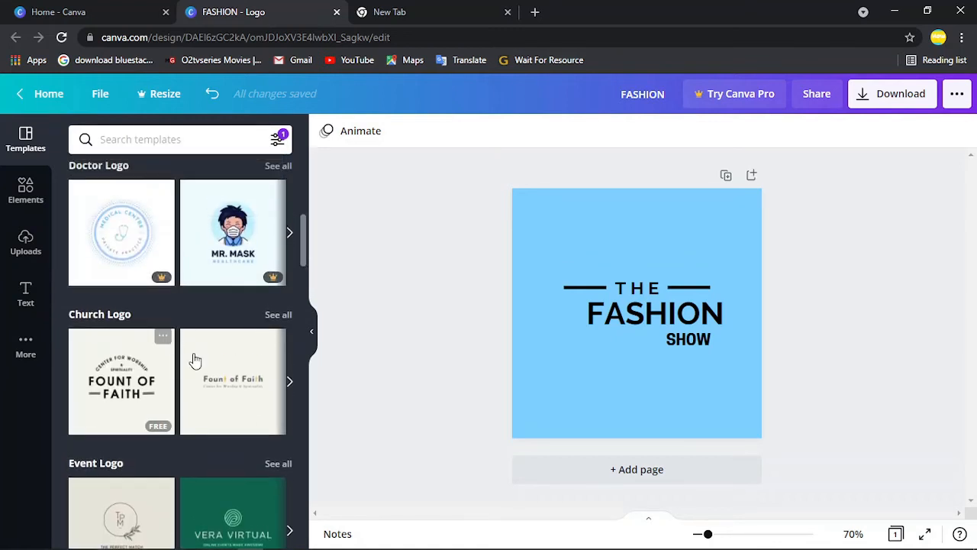
scroll(194, 359, "up", 2)
scroll(197, 357, "down", 3)
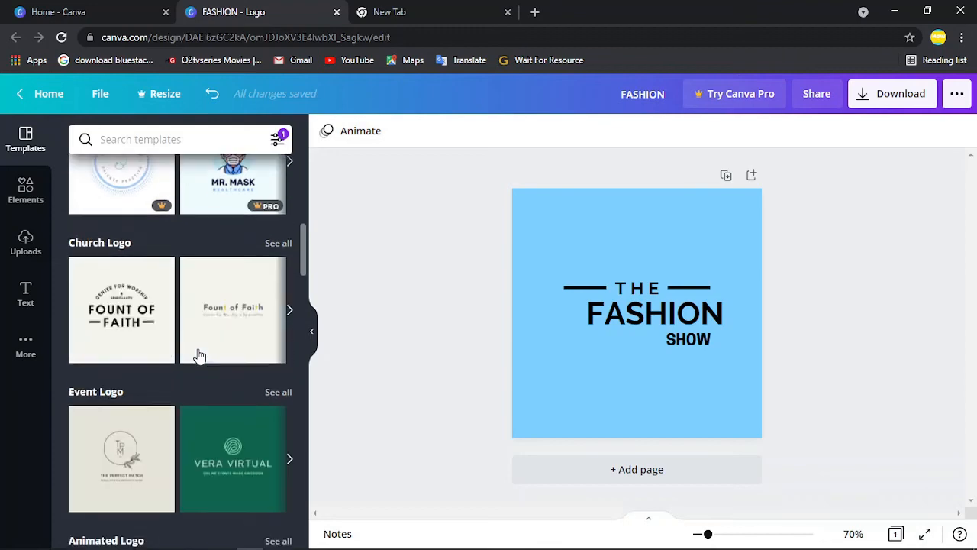
scroll(197, 357, "down", 5)
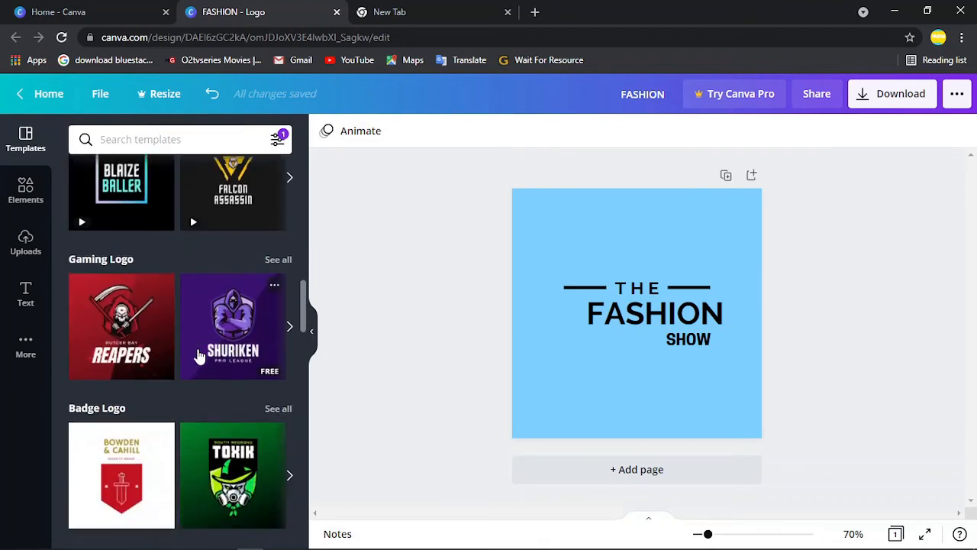
scroll(197, 357, "down", 5)
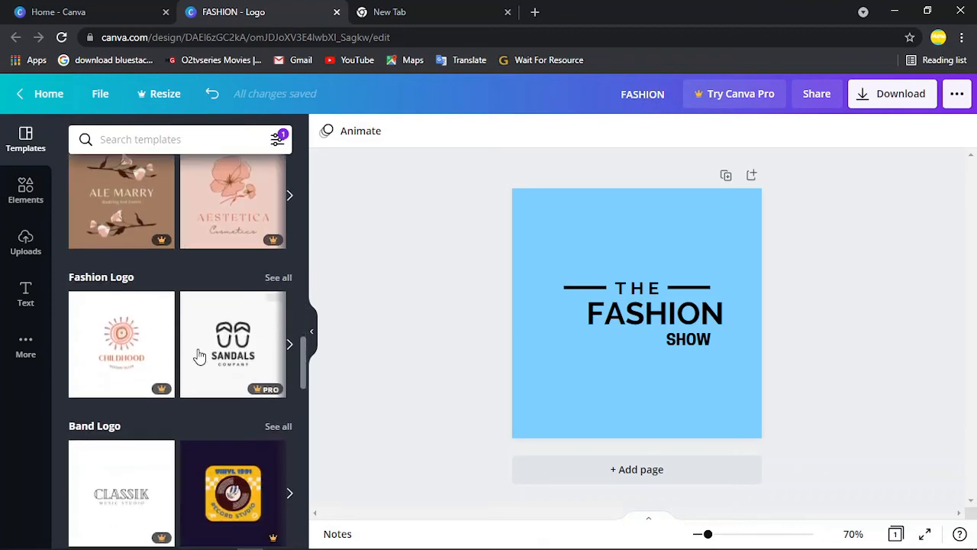
scroll(197, 357, "down", 1)
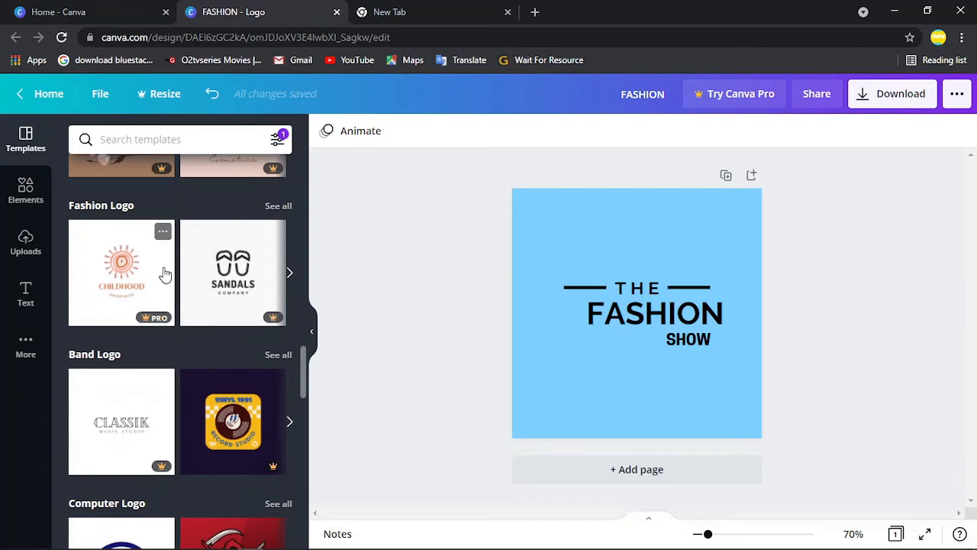
scroll(165, 275, "down", 6)
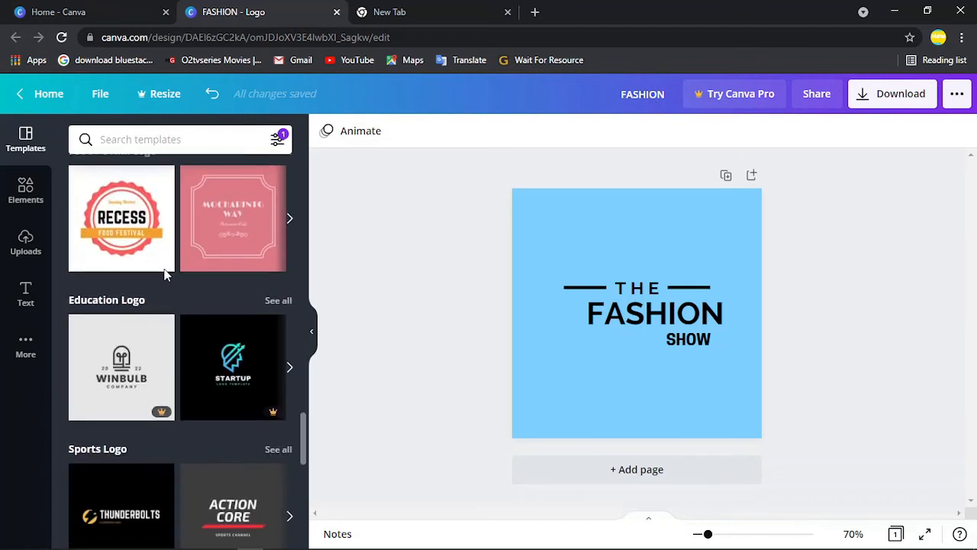
left_click(289, 222)
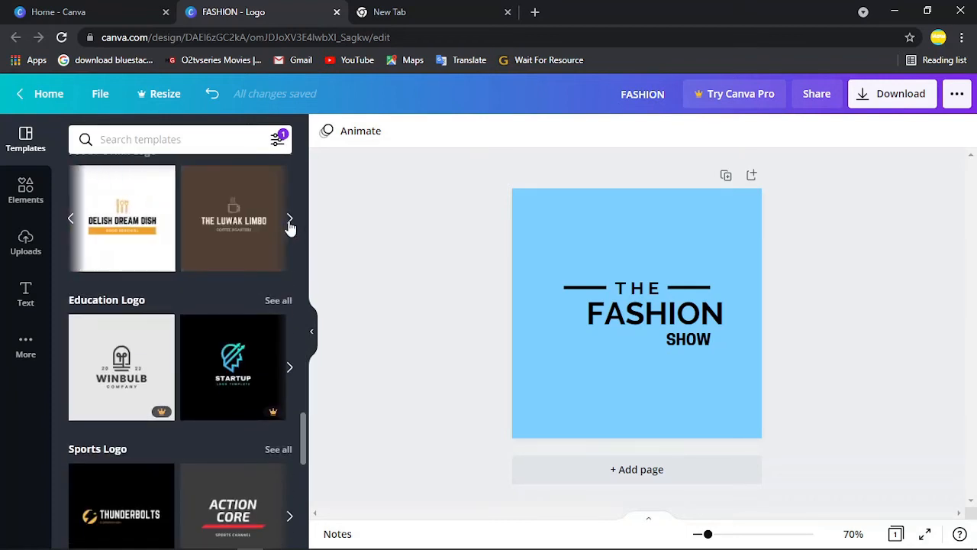
Step: Examine the last food-themed designs and other logo template categories, including badge, art and hospital logos
left_click(290, 220)
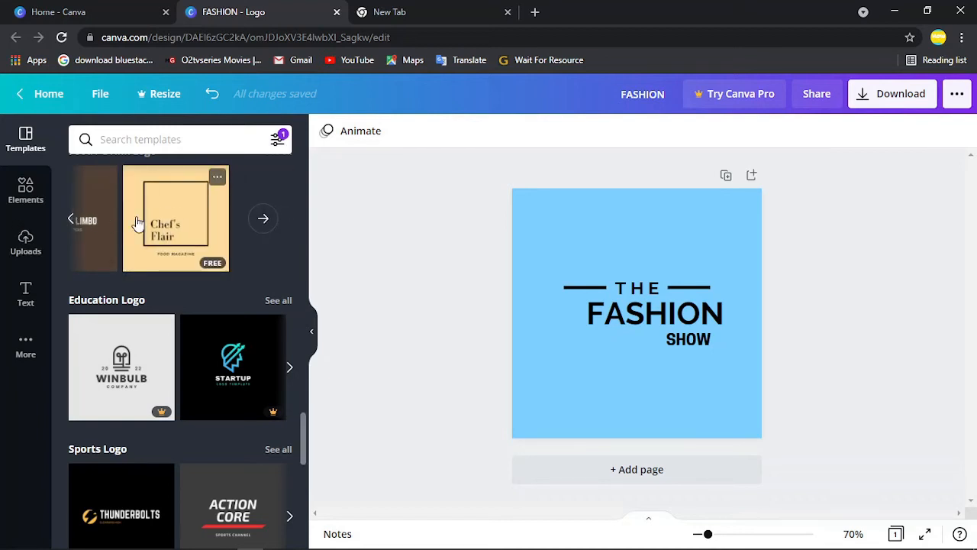
scroll(140, 281, "up", 1)
scroll(139, 280, "down", 15)
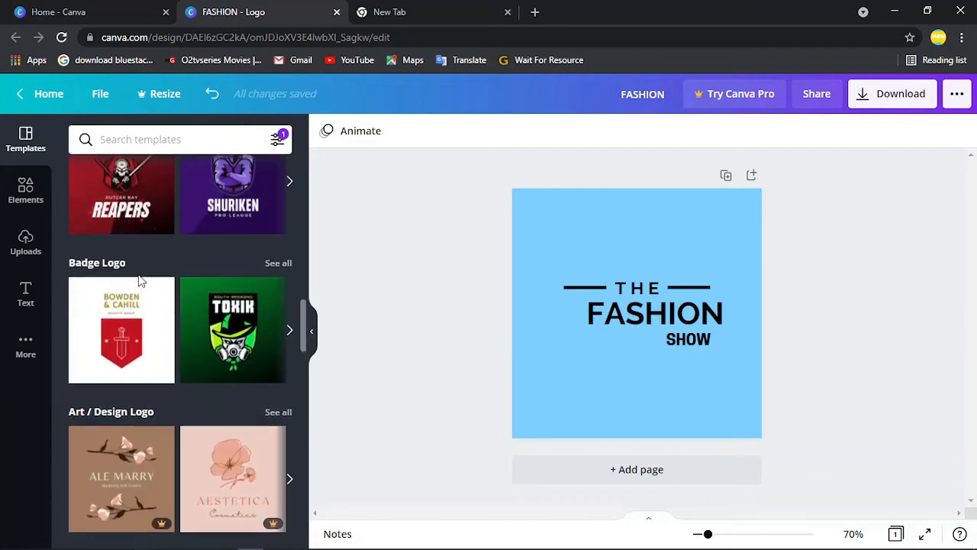
scroll(139, 280, "up", 2)
scroll(139, 280, "up", 6)
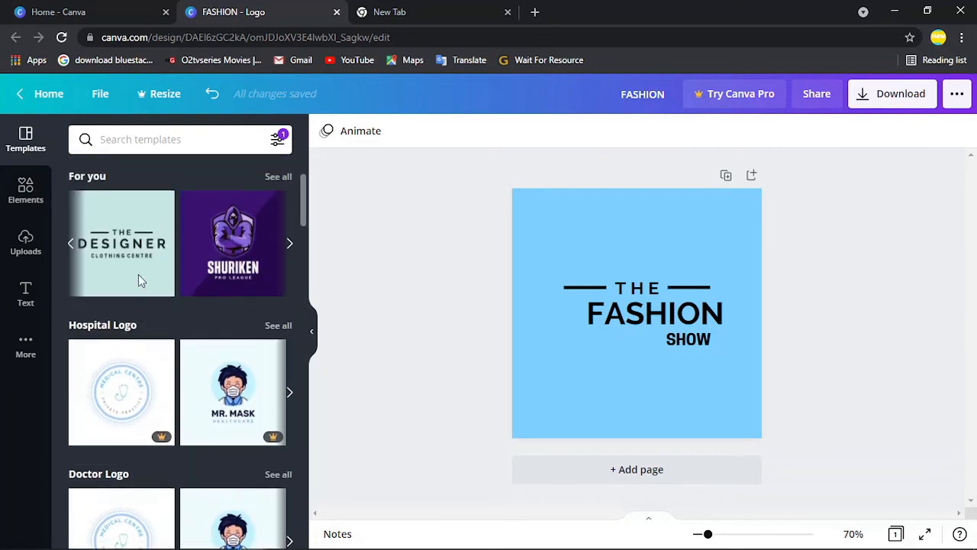
scroll(139, 280, "down", 3)
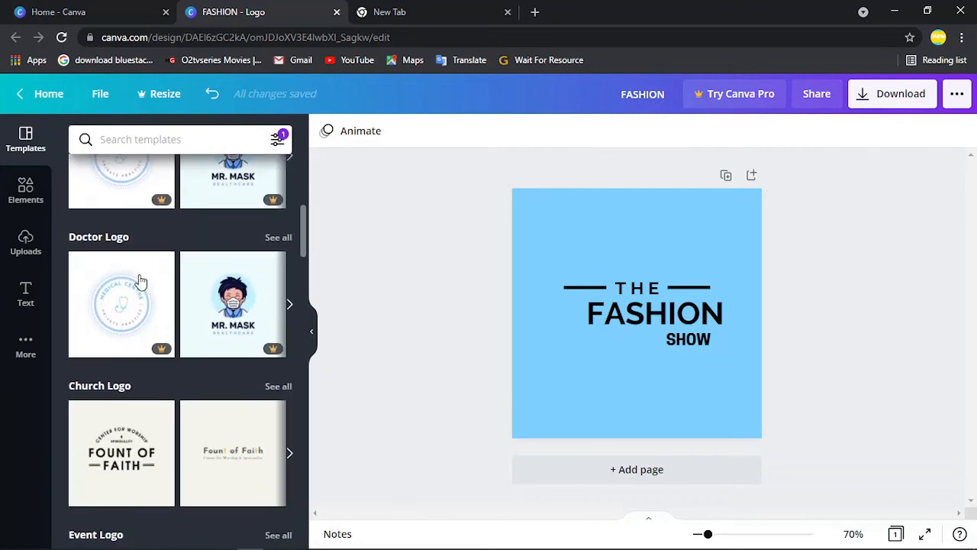
Step: Look through the Doctor Logo row and open the full collection of templates in that category
left_click(290, 308)
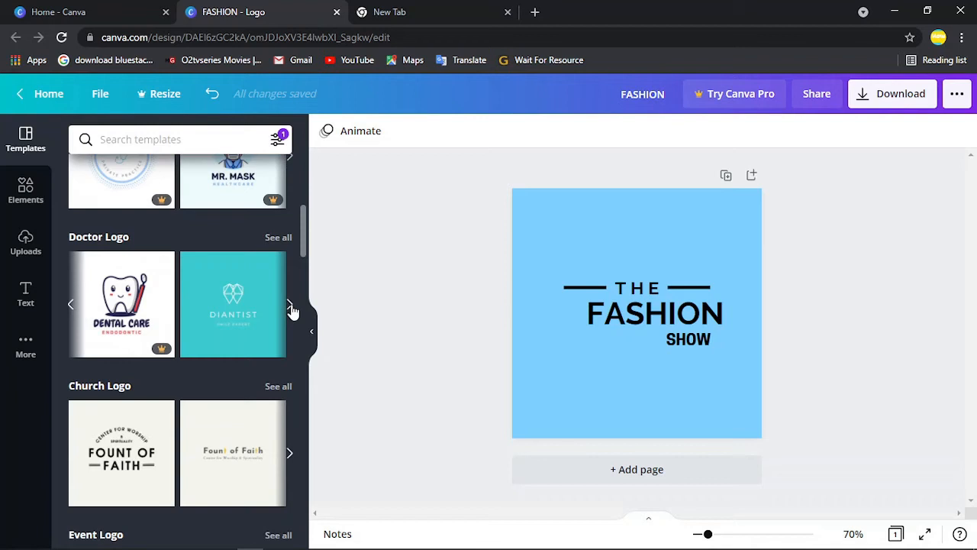
left_click(290, 308)
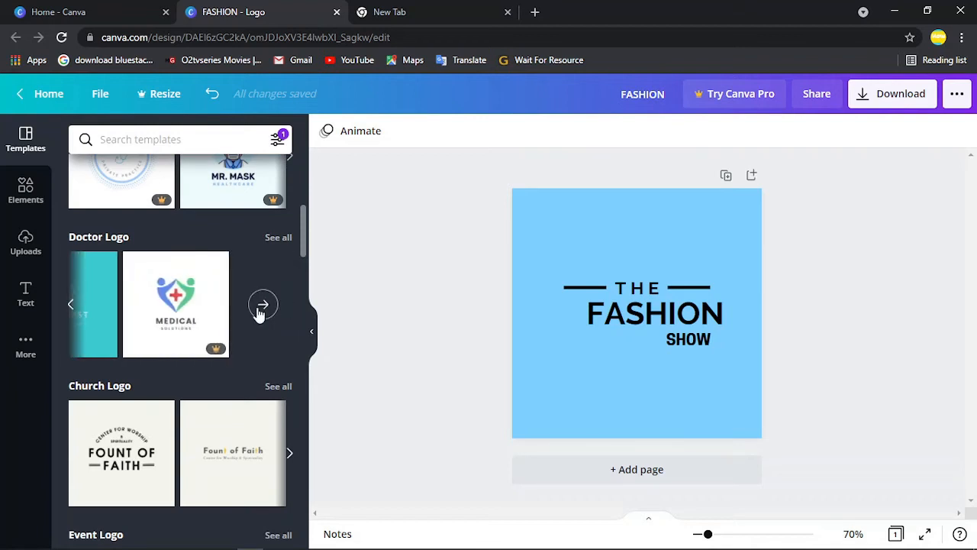
left_click(261, 306)
Step: Examine the Doctor Logo templates through to the end of the collection
scroll(188, 311, "down", 5)
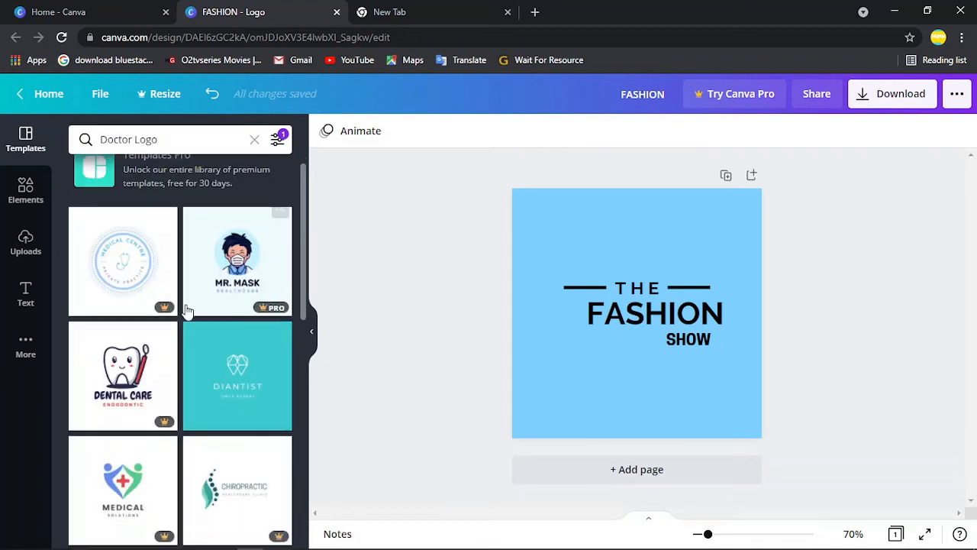
scroll(188, 311, "down", 2)
scroll(188, 311, "up", 3)
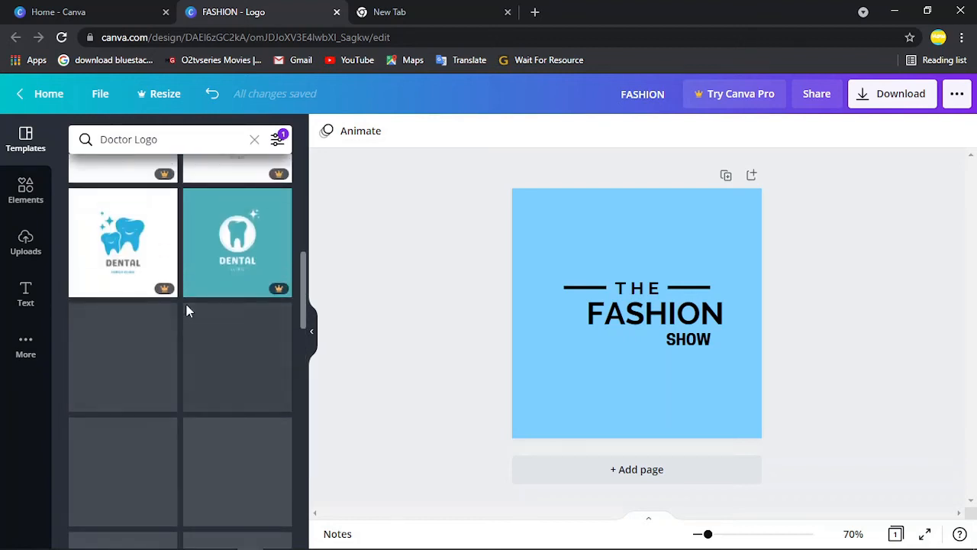
scroll(189, 310, "down", 4)
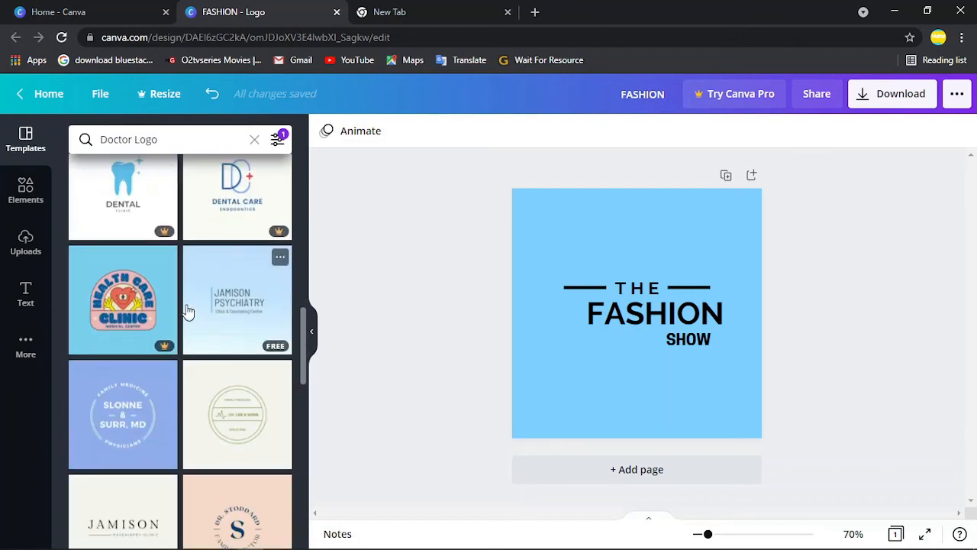
scroll(189, 304, "down", 3)
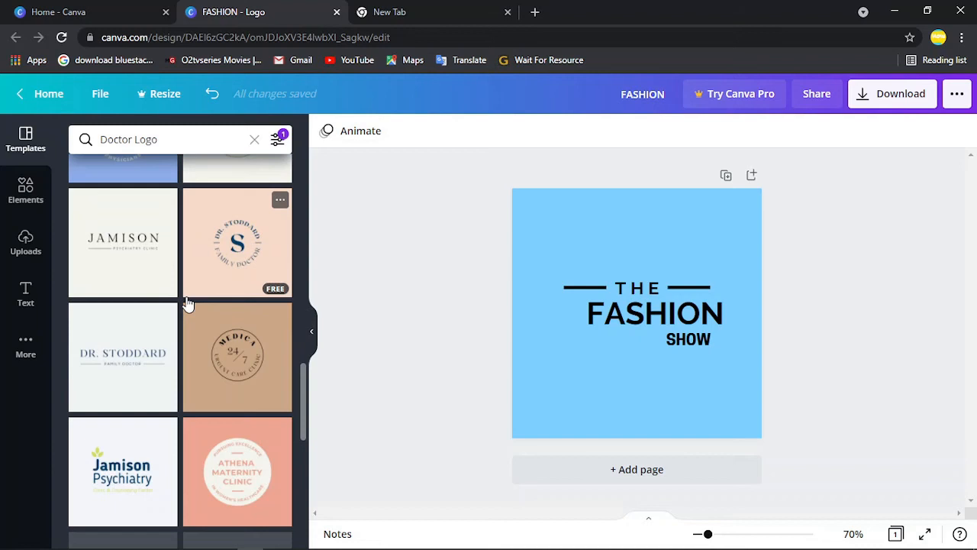
scroll(189, 304, "down", 2)
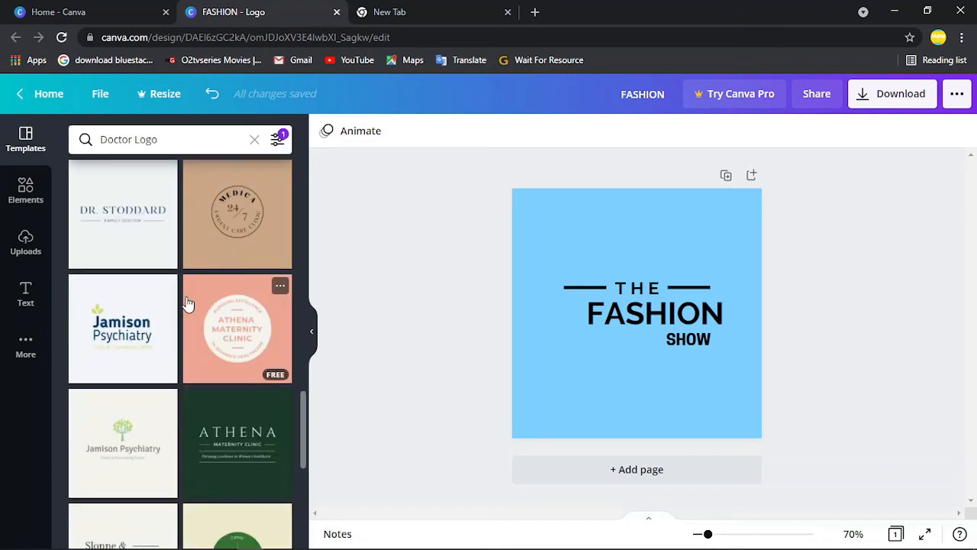
scroll(189, 304, "up", 3)
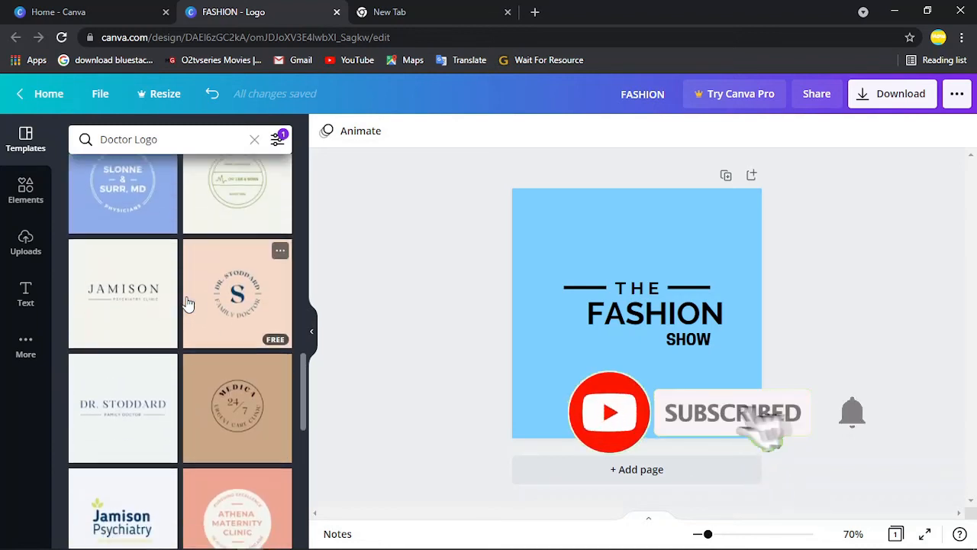
scroll(188, 305, "down", 5)
scroll(188, 305, "down", 1)
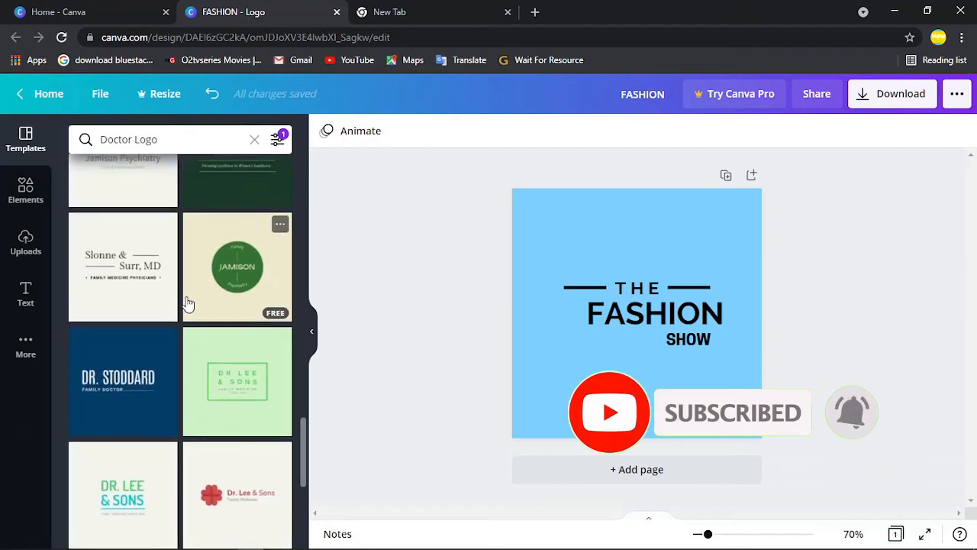
scroll(189, 304, "down", 1)
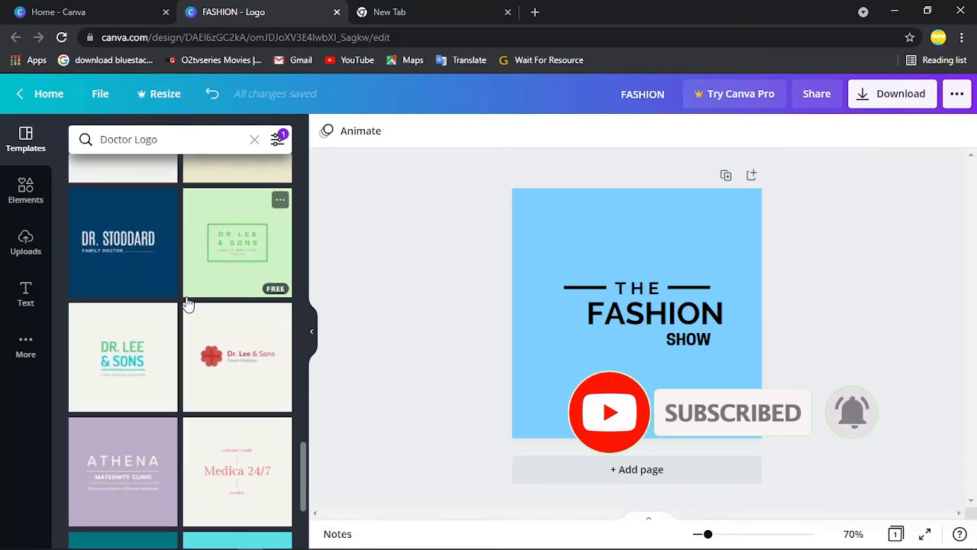
scroll(189, 305, "down", 1)
scroll(189, 304, "down", 1)
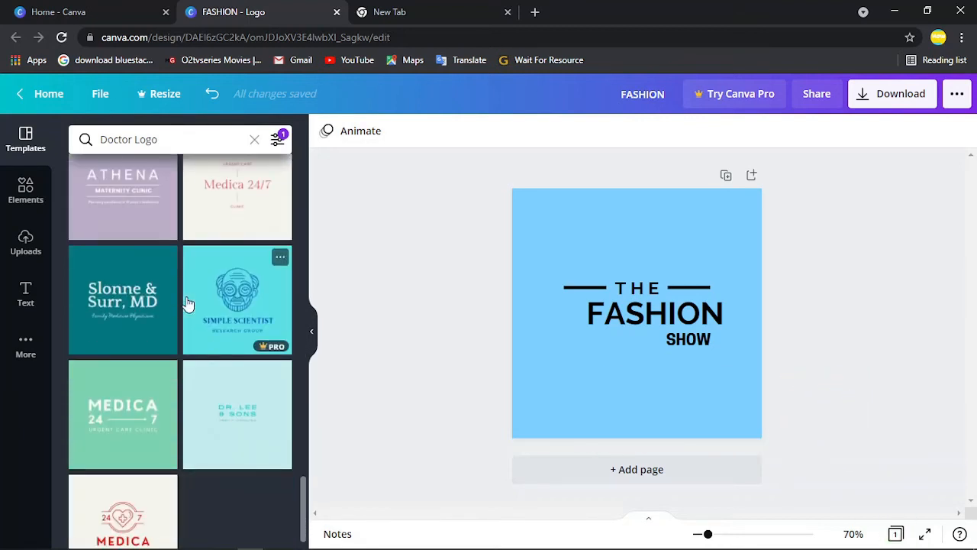
scroll(189, 305, "down", 1)
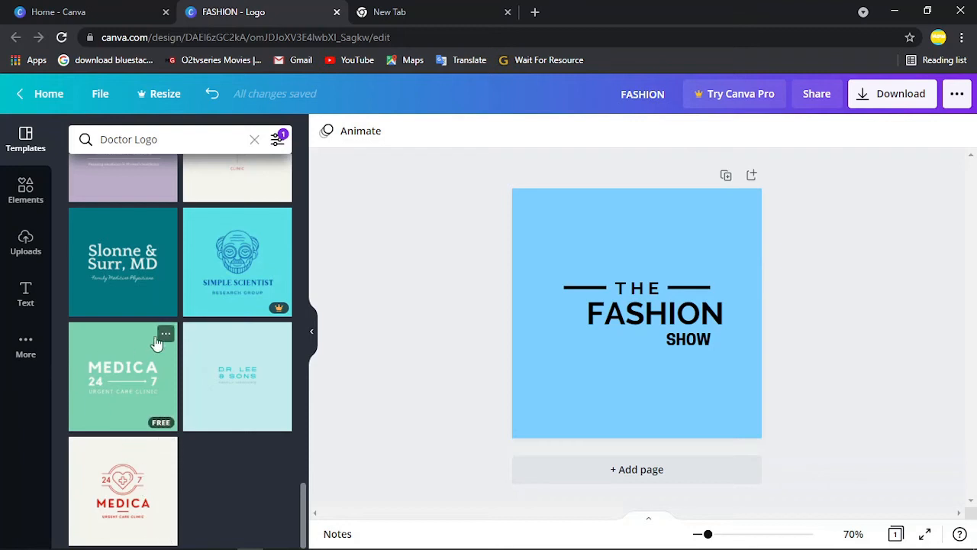
Step: Apply the free light green Doctor Logo template with the green rectangular frame to the page
scroll(160, 339, "up", 5)
scroll(159, 343, "up", 3)
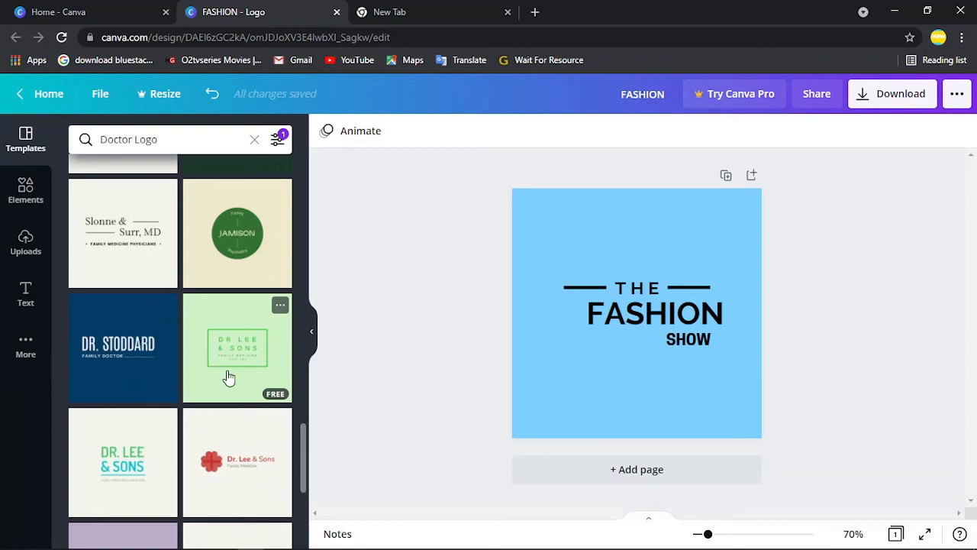
left_click(229, 377)
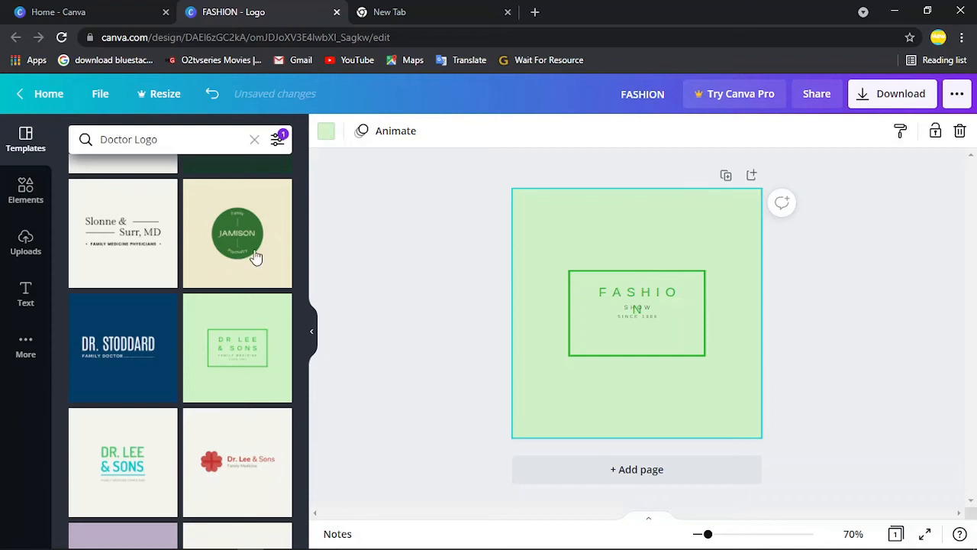
Step: Replace the heading text FASHION inside the green frame with WEIGHT
left_click(639, 296)
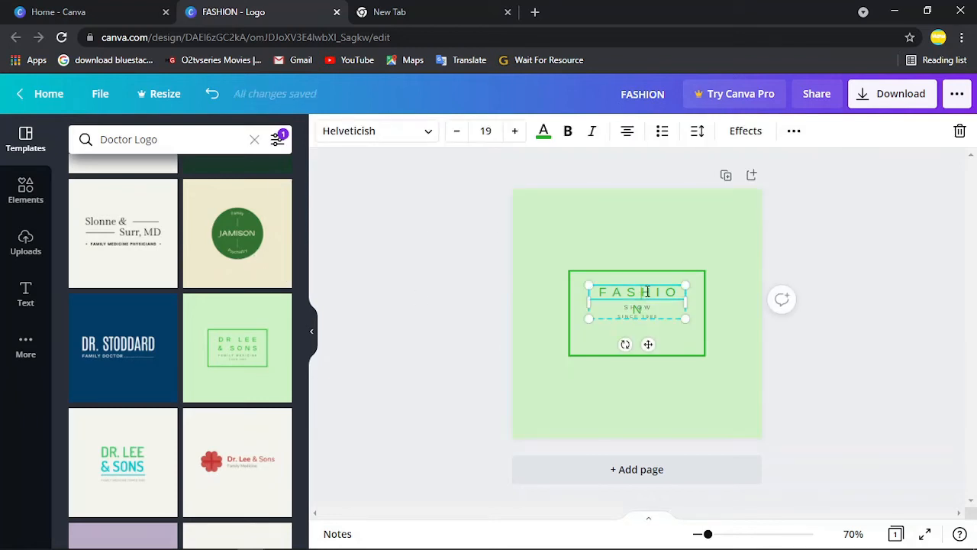
key("BackSpace")
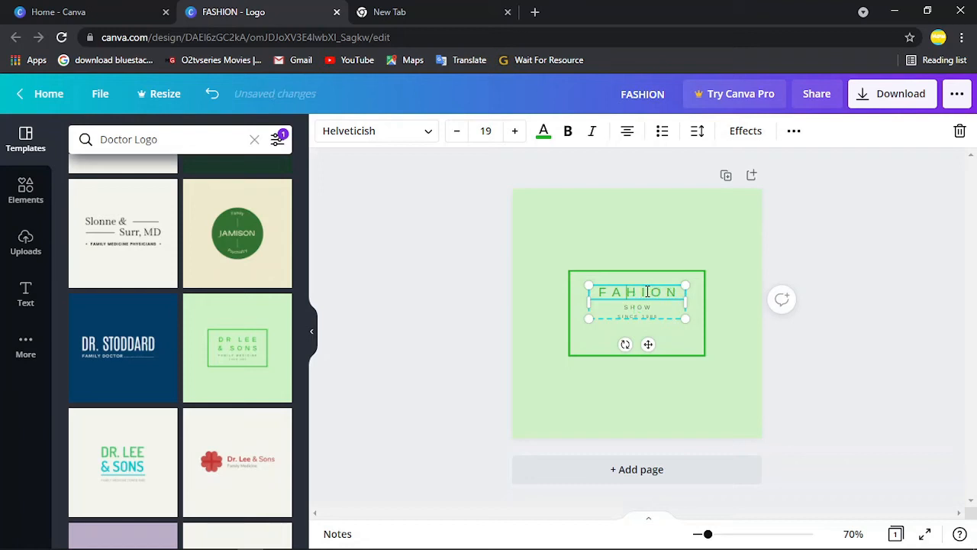
key("BackSpace")
key("BackSpace")
key("BackSpace")
key("BackSpace")
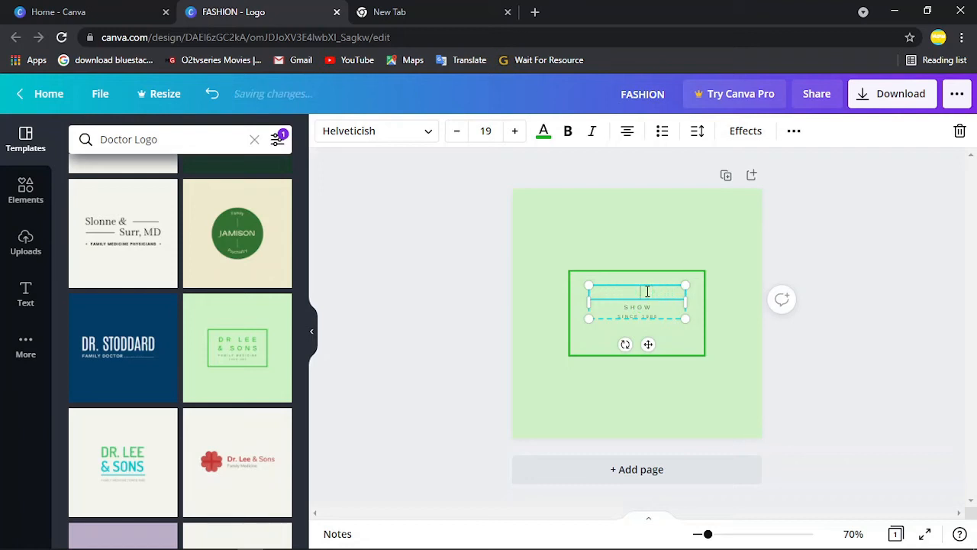
type("MAR")
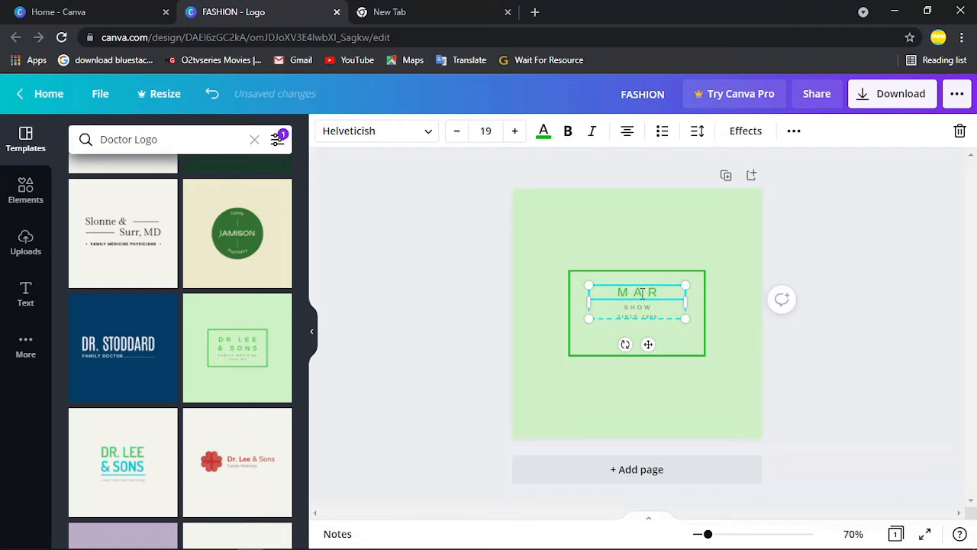
type("K")
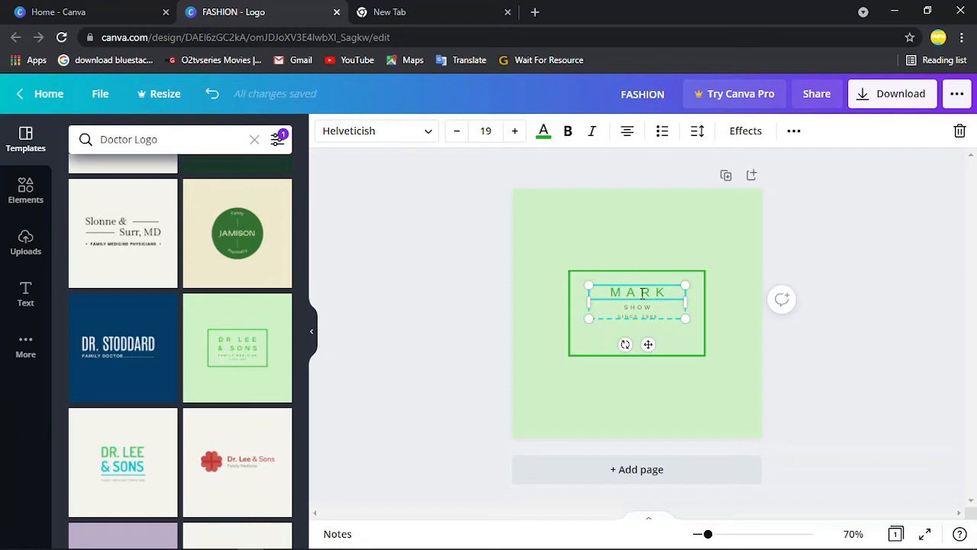
key("BackSpace")
key("BackSpace")
key("BackSpace")
type("WEIGHT")
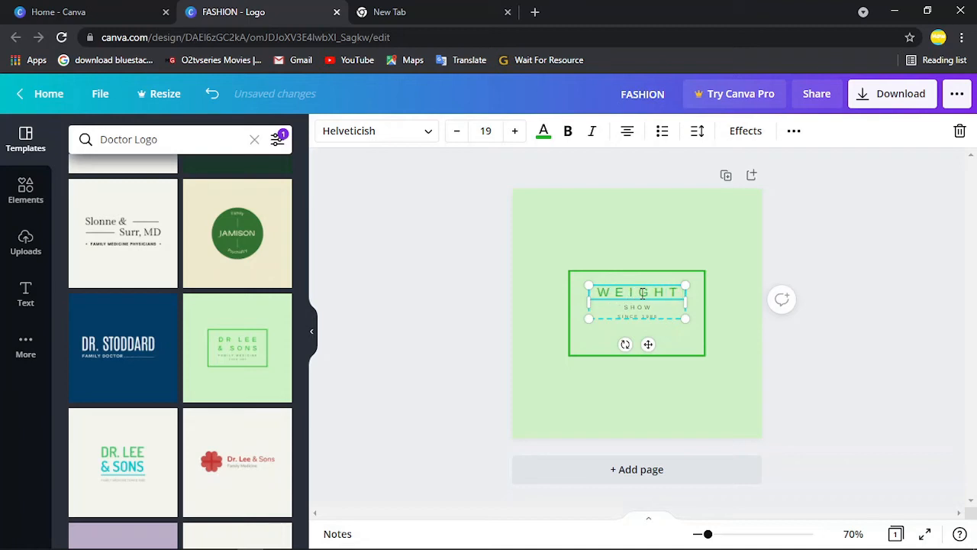
Step: Replace the word SHOW under the heading with BALANCE and delete the small SINCE line below it
double_click(641, 310)
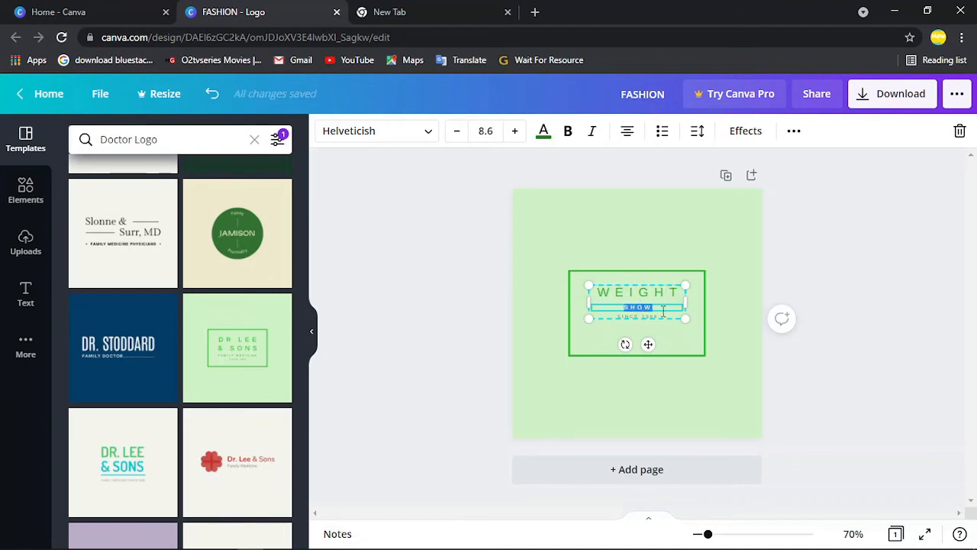
key("BackSpace")
left_click(646, 316)
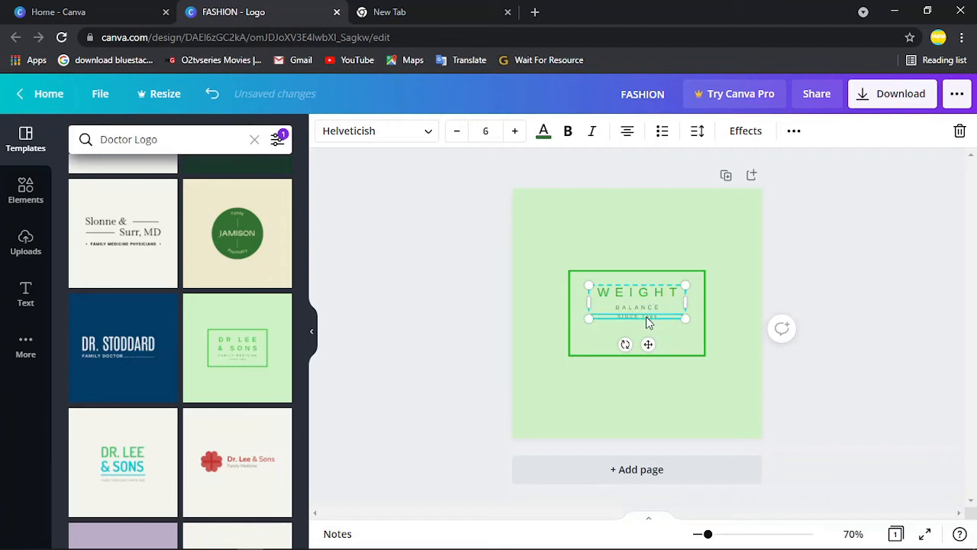
left_click(959, 131)
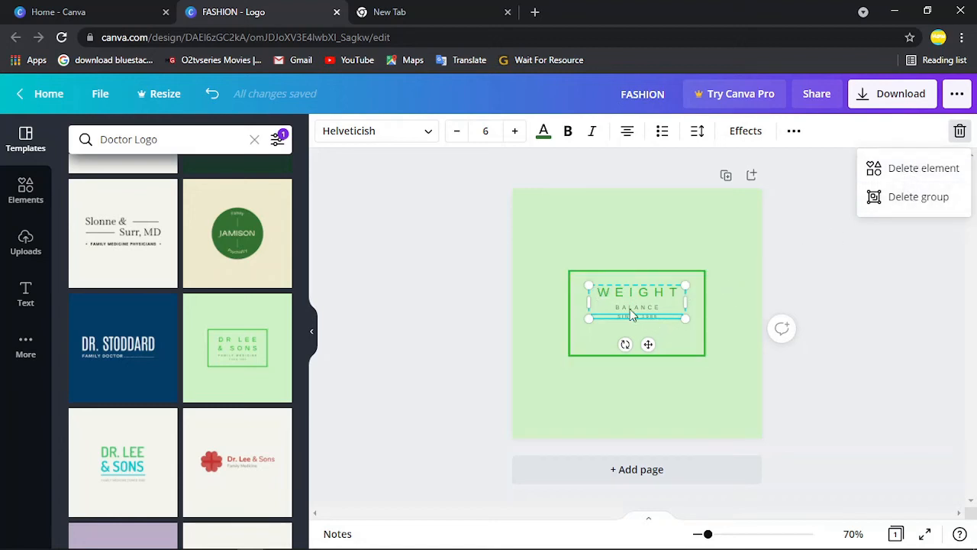
left_click(890, 169)
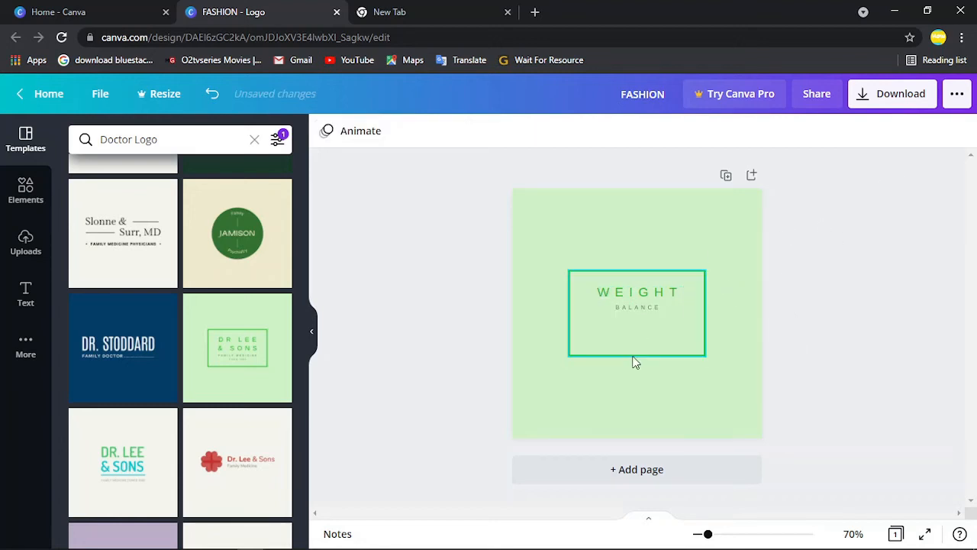
Step: Slightly enlarge the WEIGHT BALANCE text group and move it down towards the middle of the frame
left_click(643, 309)
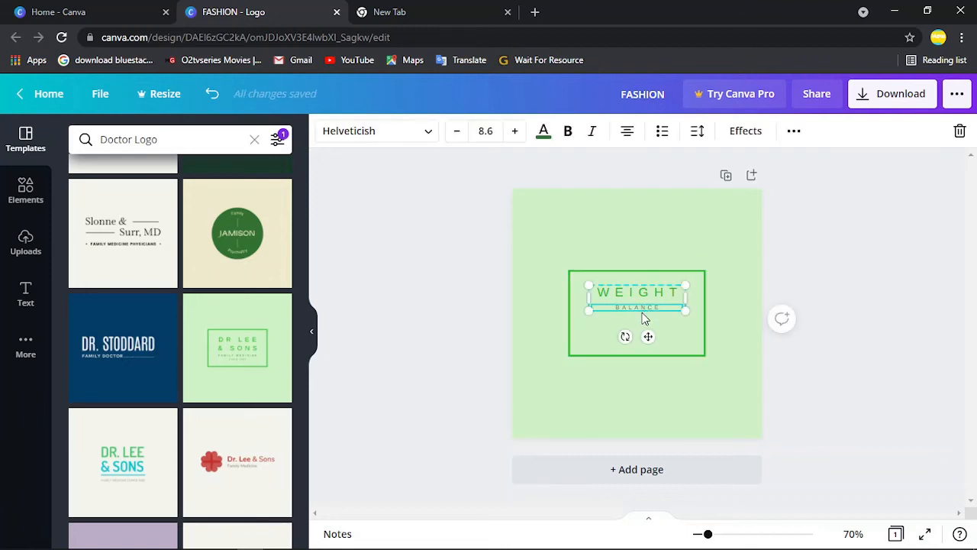
left_click_drag(589, 311, 591, 360)
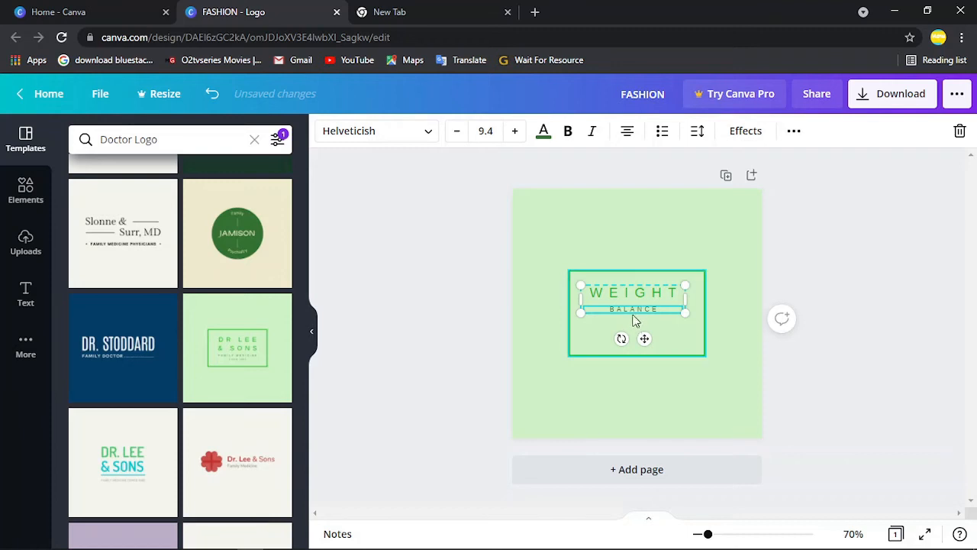
mouse_move(625, 296)
left_mouse_down()
mouse_move(635, 314)
mouse_move(625, 309)
mouse_move(617, 301)
mouse_move(636, 307)
left_mouse_up()
Step: Set the font size of the word WEIGHT to 22.6, keeping it on one line
double_click(636, 302)
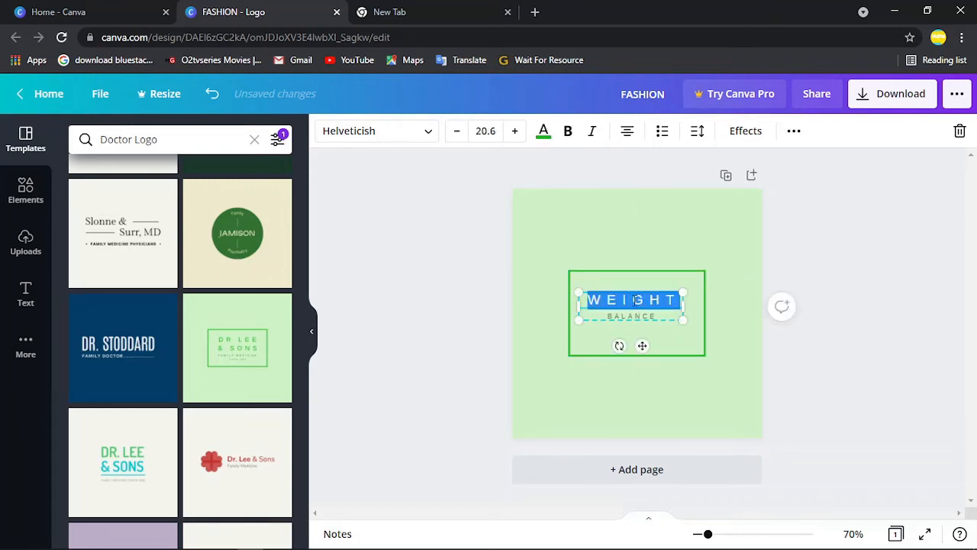
left_click(515, 132)
left_click(514, 133)
left_click(515, 132)
left_click(515, 132)
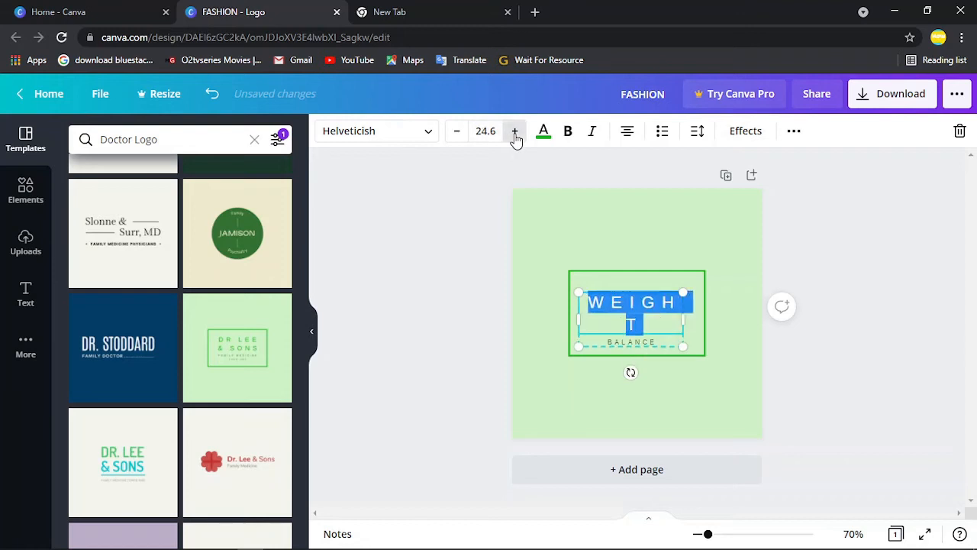
left_click(514, 132)
left_click(462, 134)
left_click(462, 133)
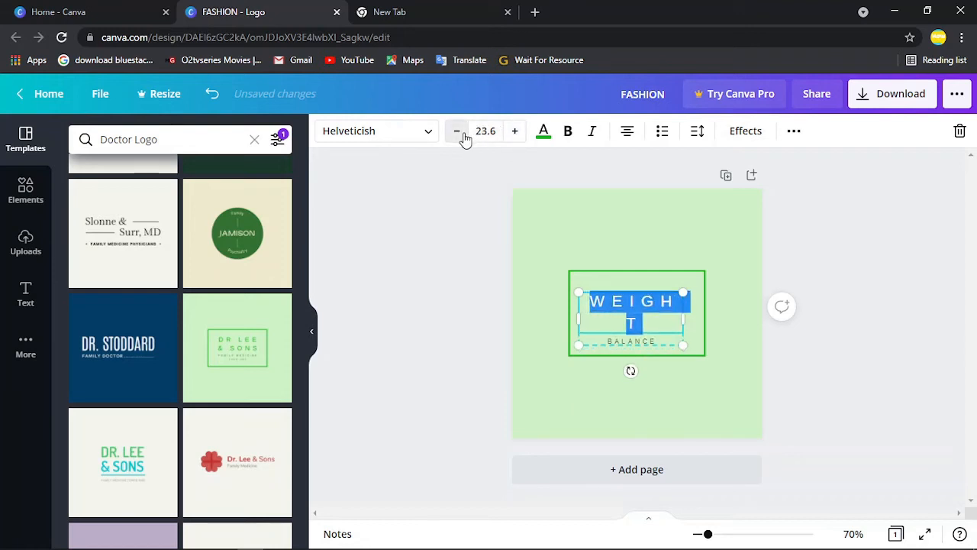
left_click(463, 134)
left_click(463, 134)
left_click(514, 134)
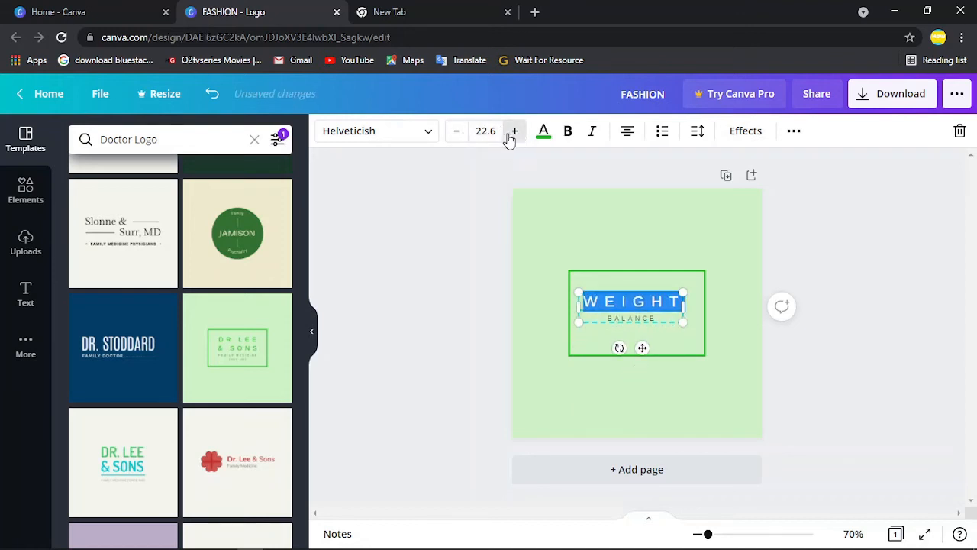
Step: Set the font size of the word BALANCE inside the frame to 13.4
left_click(631, 320)
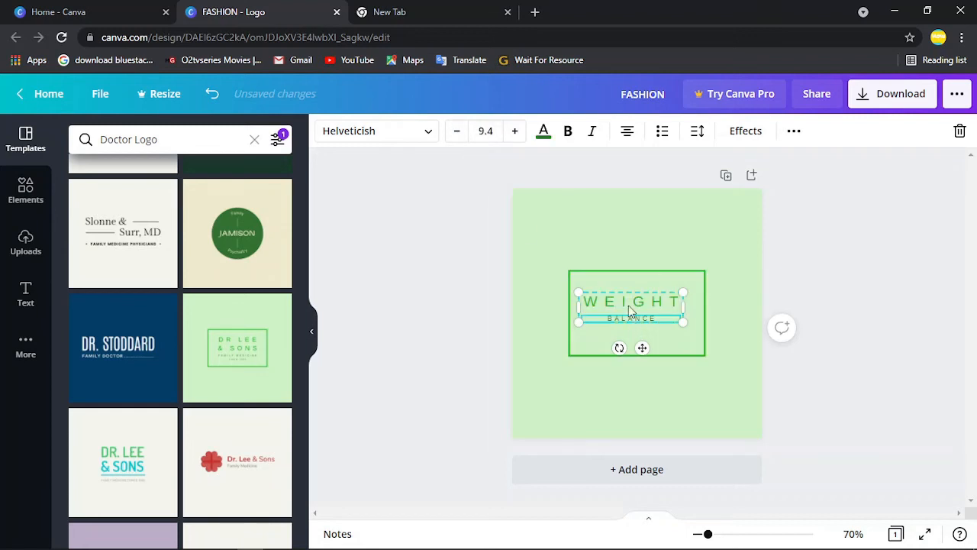
left_click(515, 136)
left_click(515, 135)
left_click(516, 134)
left_click(516, 134)
left_click(515, 135)
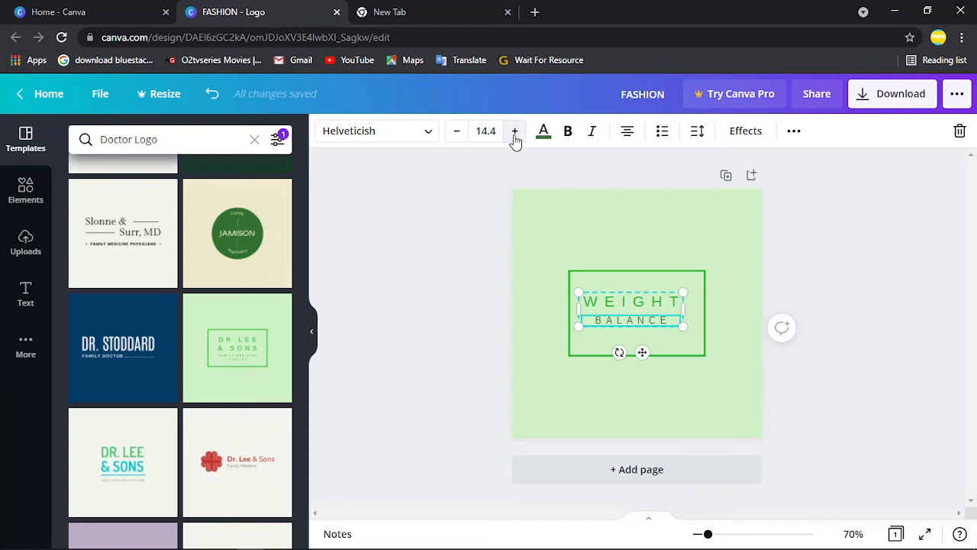
left_click(461, 138)
Step: Make the word BALANCE bold and shift the WEIGHT BALANCE group slightly right to centre it in the frame
left_click(418, 146)
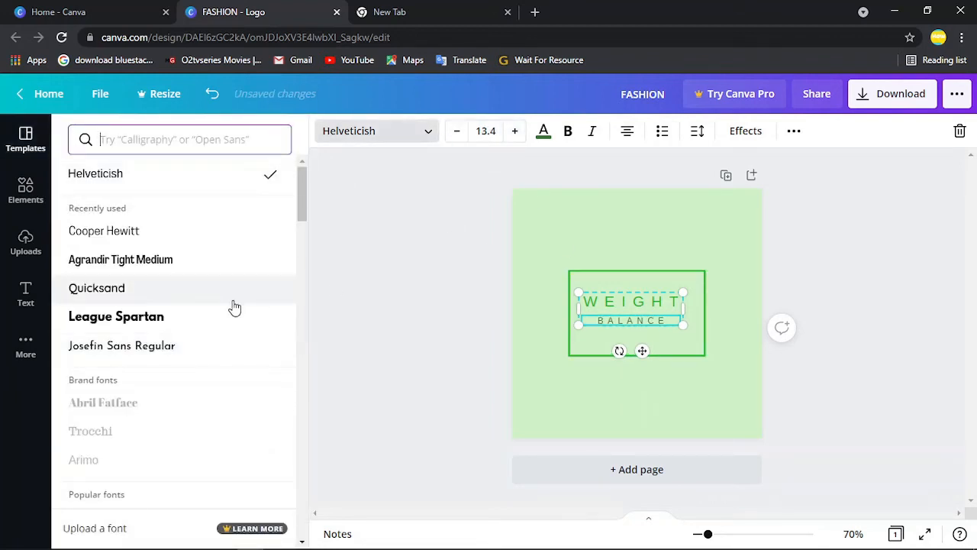
left_click(489, 197)
left_click(568, 131)
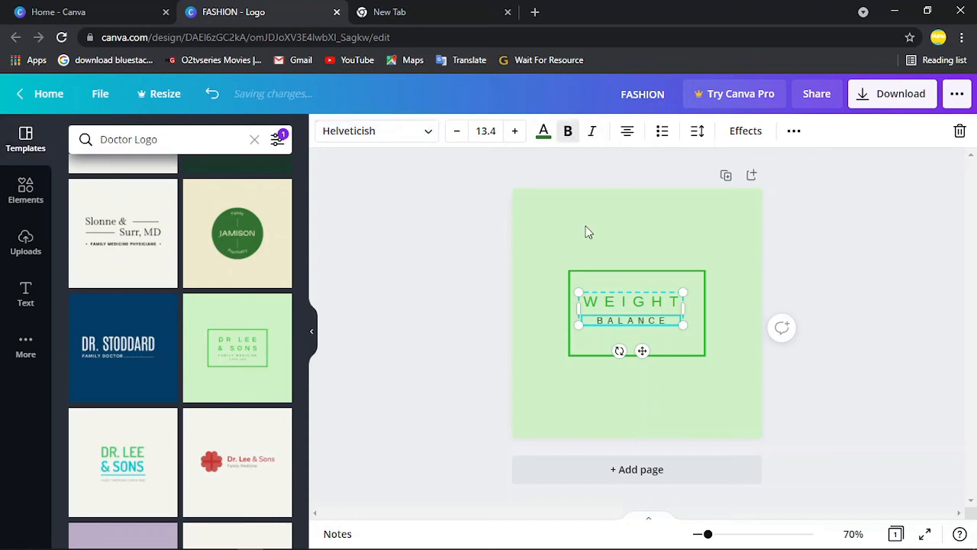
left_click_drag(643, 352, 648, 351)
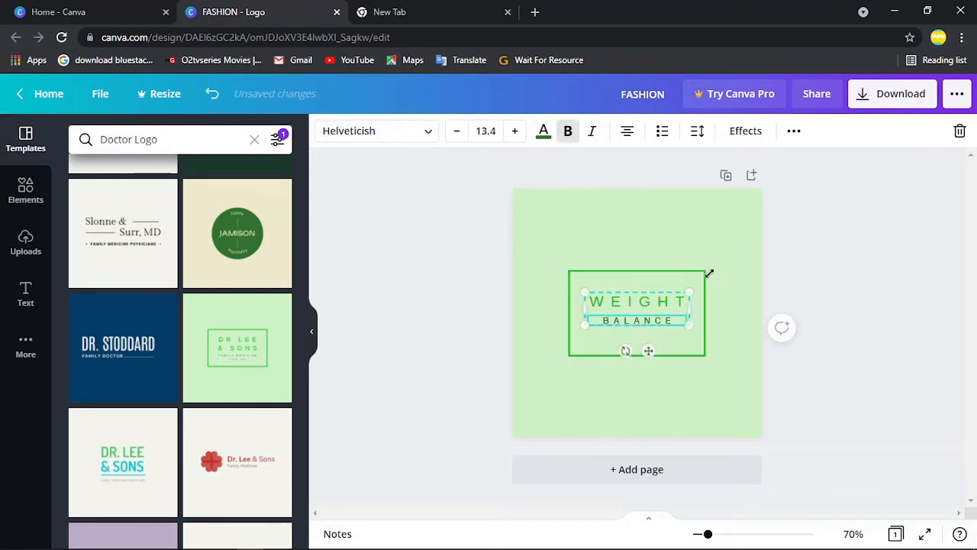
left_click(853, 302)
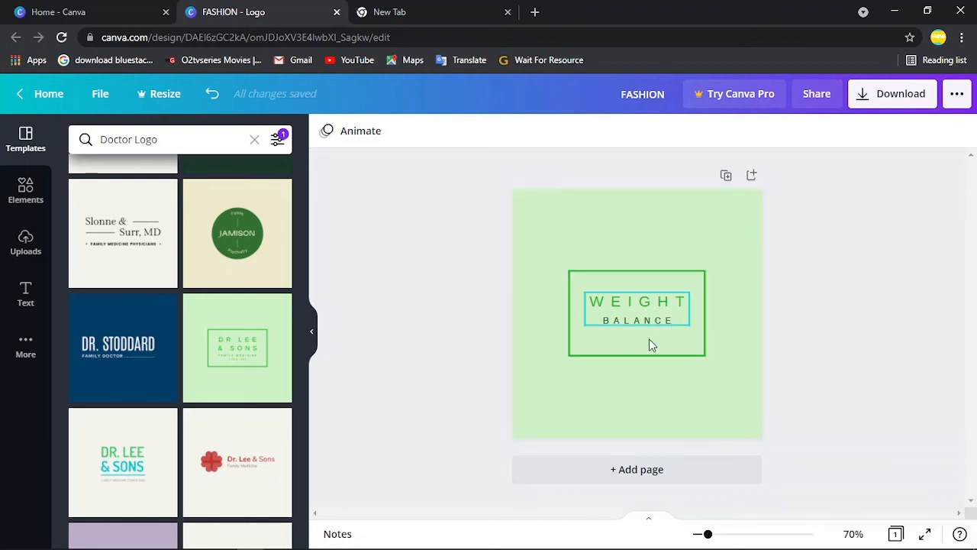
Step: Add a subheading reading WEIGHT LOSS below the green frame, near the design's lower-right corner
left_click(27, 298)
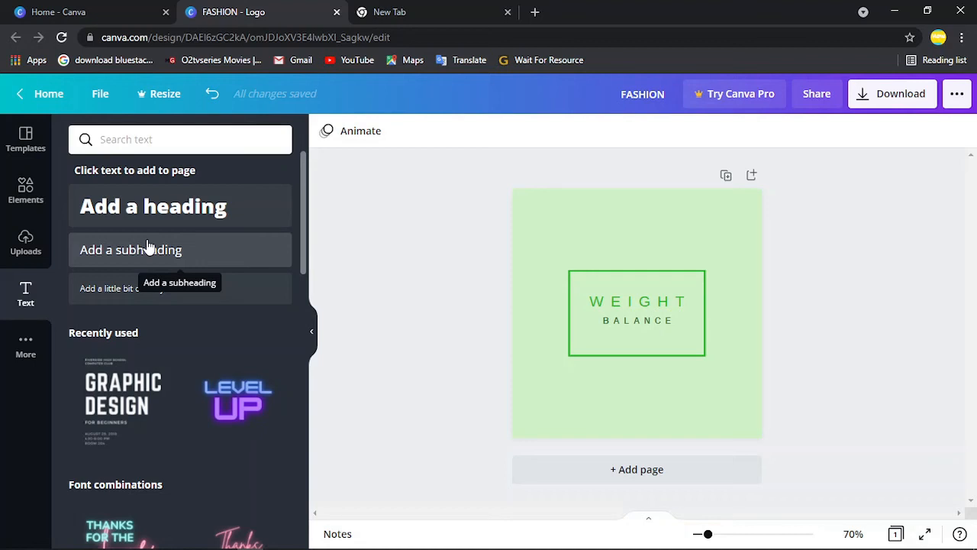
left_click(105, 264)
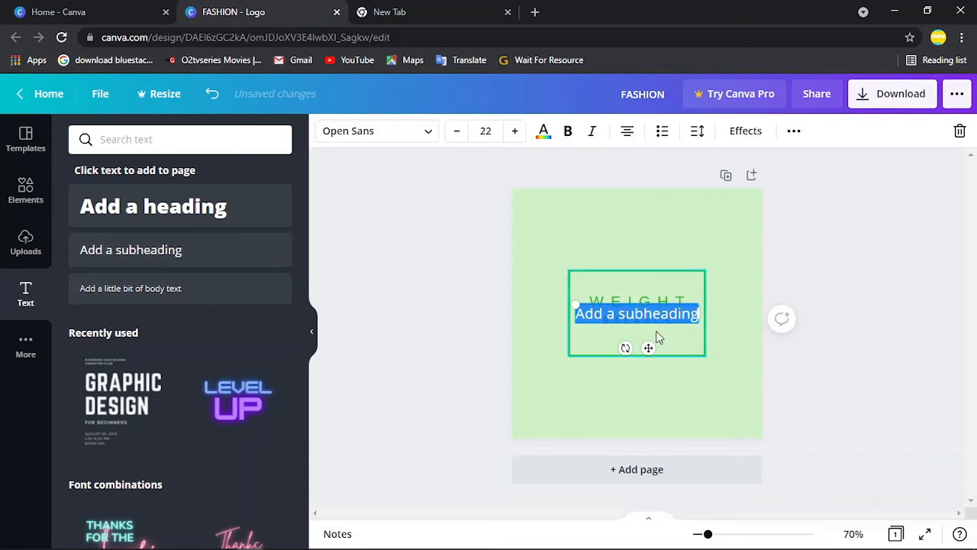
left_click_drag(649, 348, 702, 425)
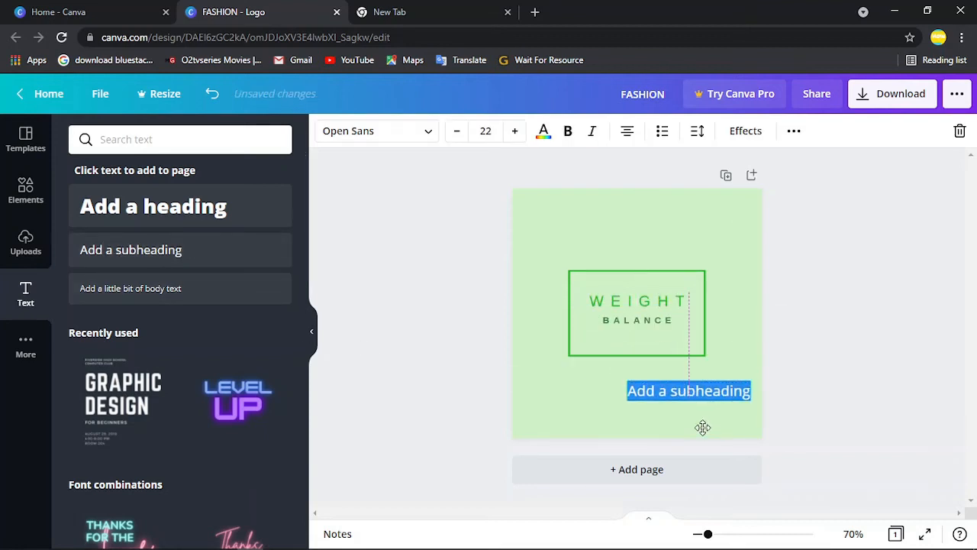
type("WE")
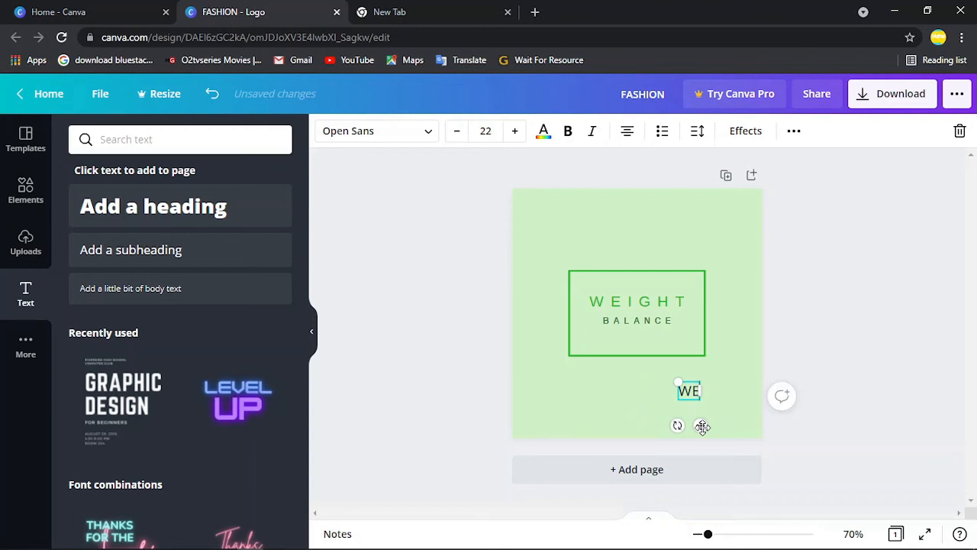
type("IGHT")
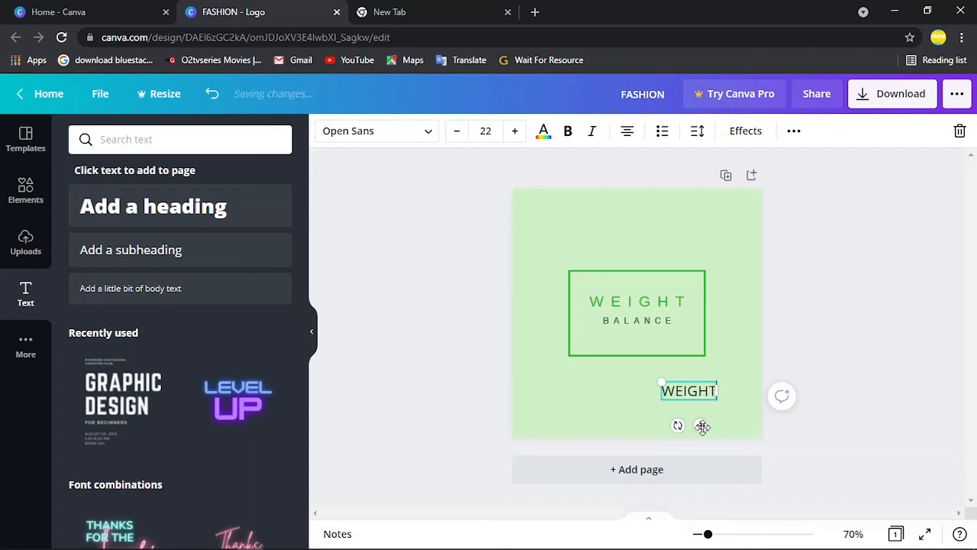
type(" LOSS")
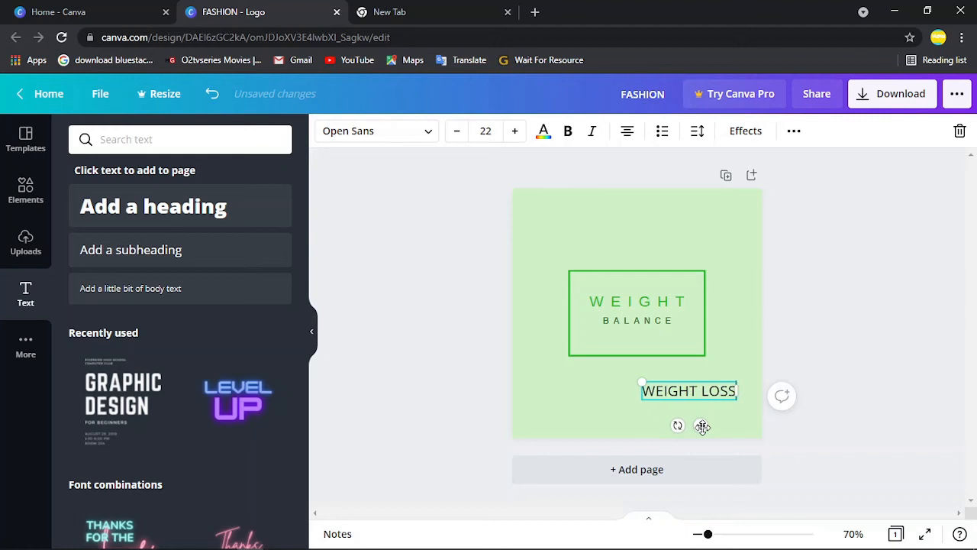
Step: Set the WEIGHT LOSS text's font size to 13 and move it slightly closer to the design's lower-right corner
left_click(458, 138)
left_click(458, 137)
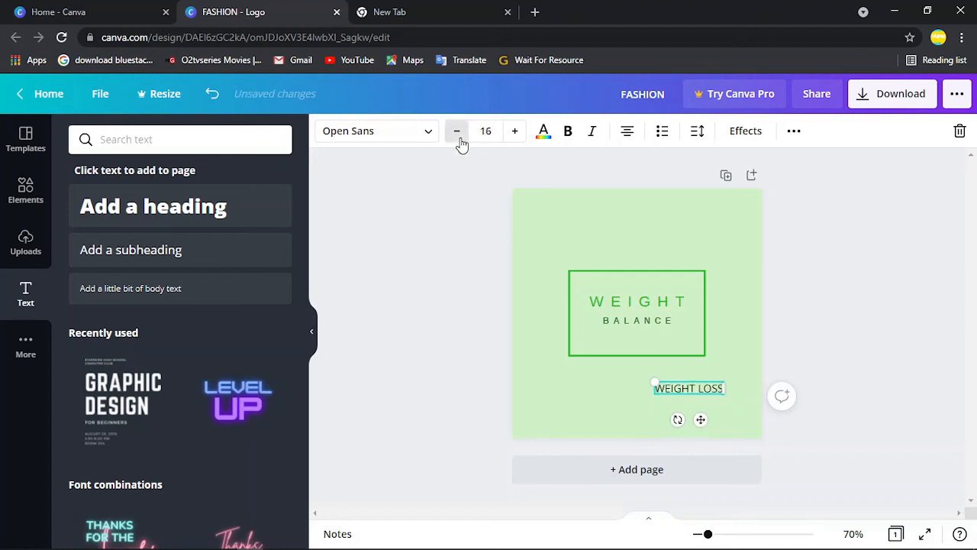
left_click(459, 136)
left_click(459, 136)
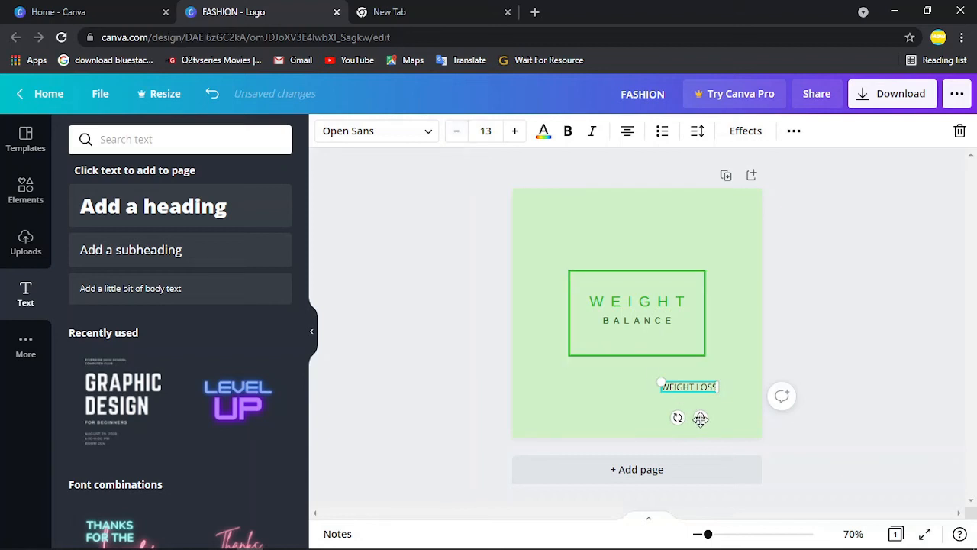
left_click_drag(700, 418, 719, 427)
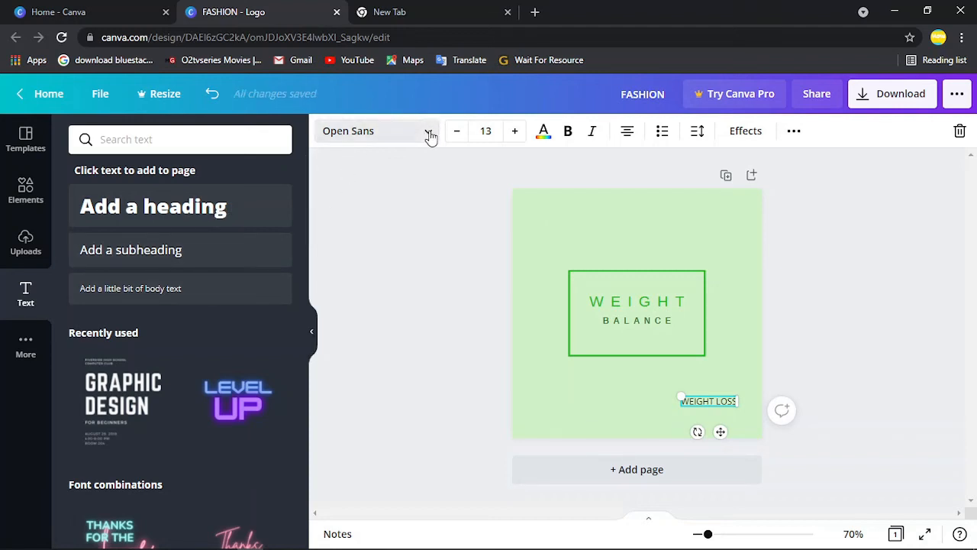
Step: Change the font of the WEIGHT LOSS text to Agrandir Tight Medium
left_click(430, 136)
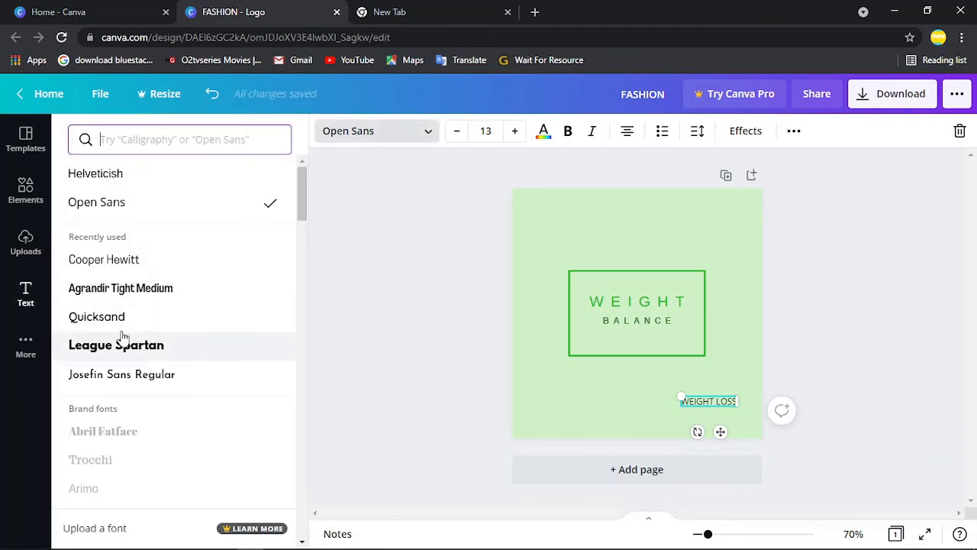
left_click(139, 297)
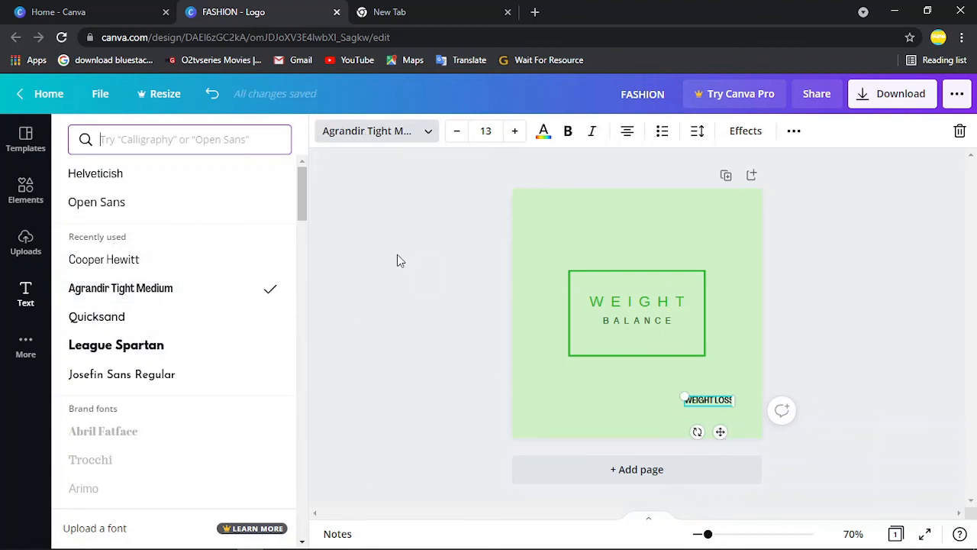
left_click(25, 293)
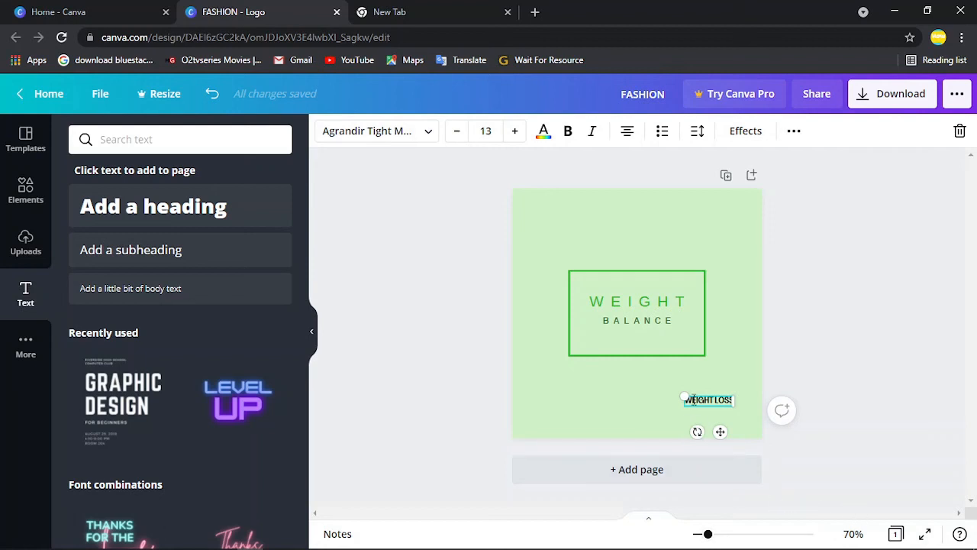
Step: Add another subheading reading TREATMENT and place it directly under the WEIGHT LOSS text
left_click(163, 252)
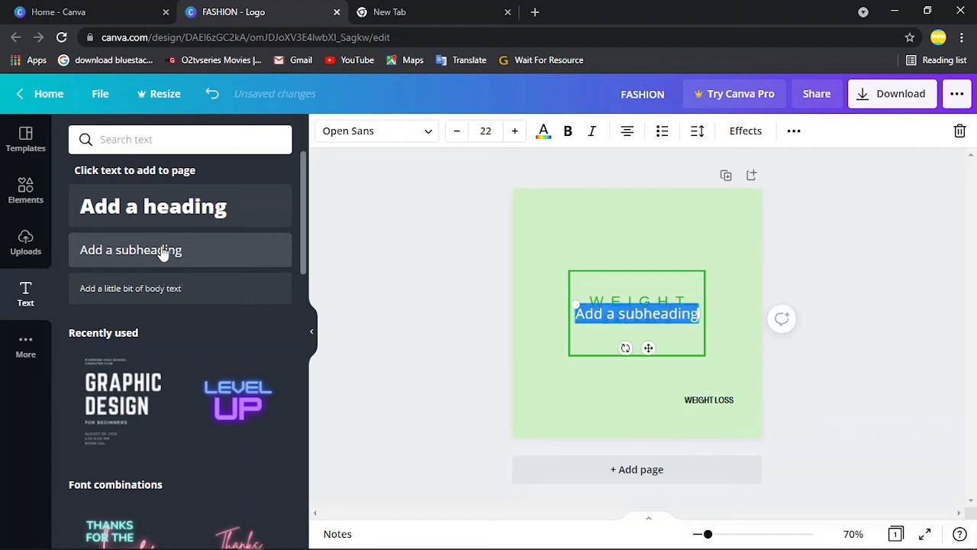
type("TRE")
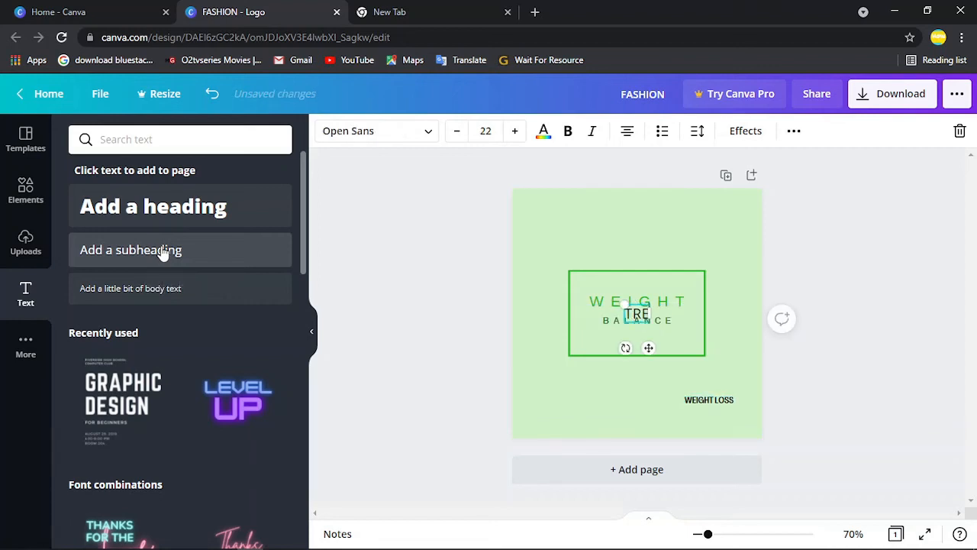
type("ATM")
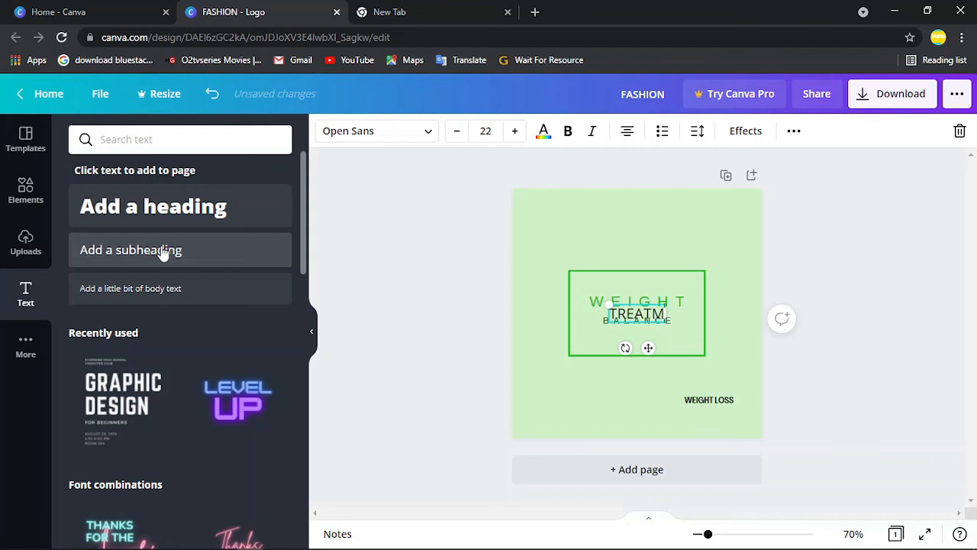
type("ENT")
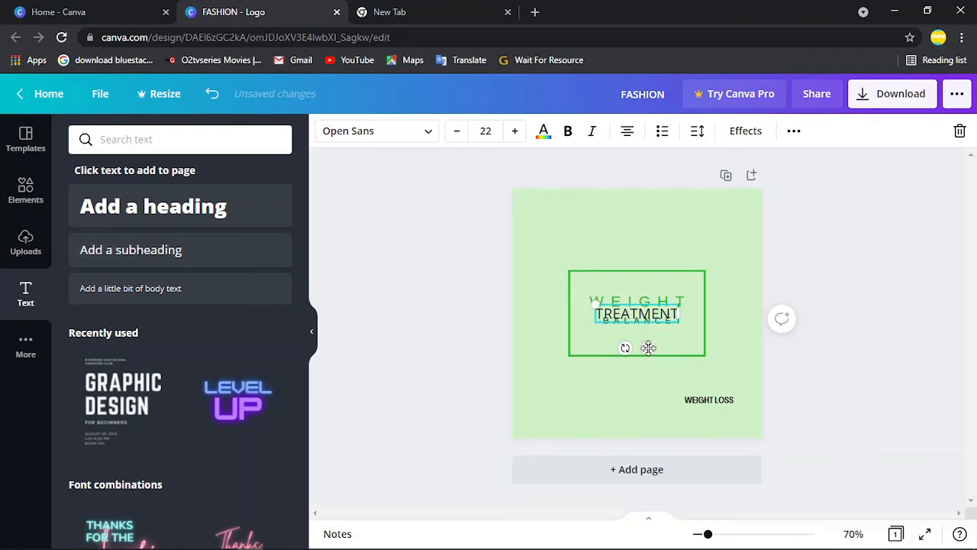
left_click_drag(649, 347, 706, 450)
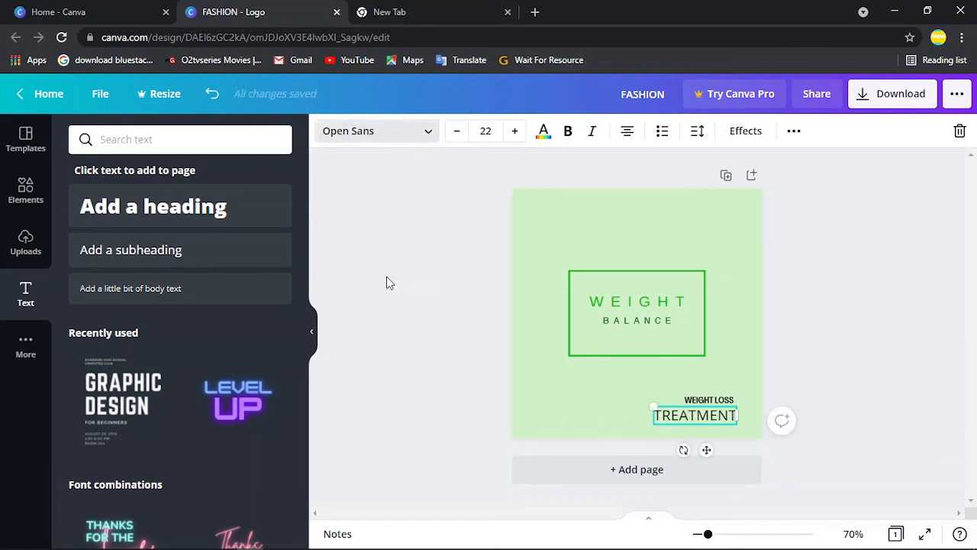
Step: Try the fonts Quicksand and Josefin Sans Regular on the word TREATMENT
left_click(377, 131)
scroll(175, 305, "down", 5)
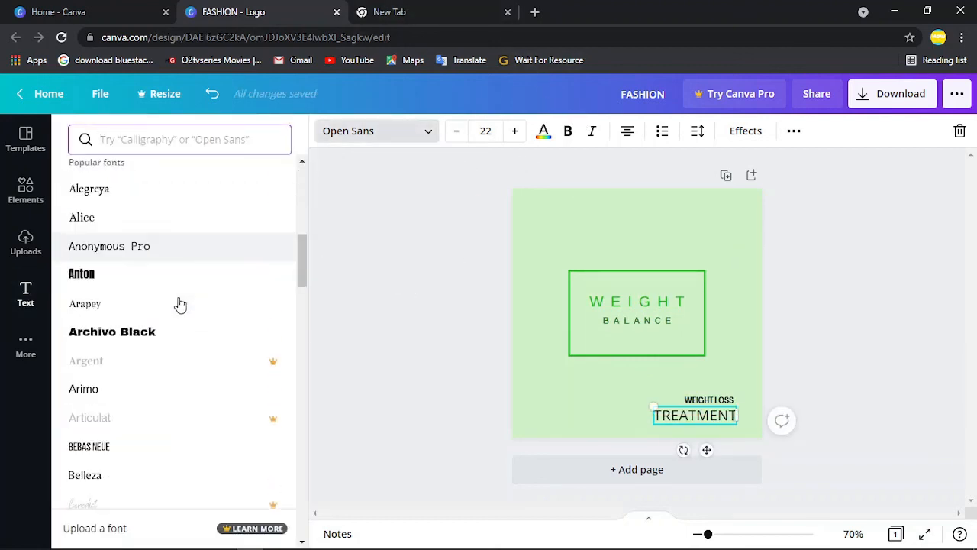
scroll(181, 304, "up", 5)
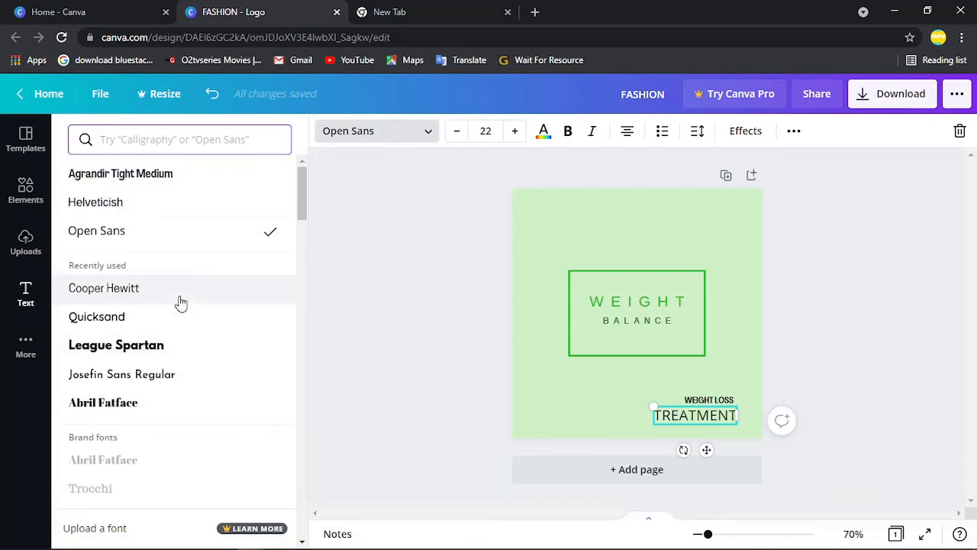
left_click(181, 322)
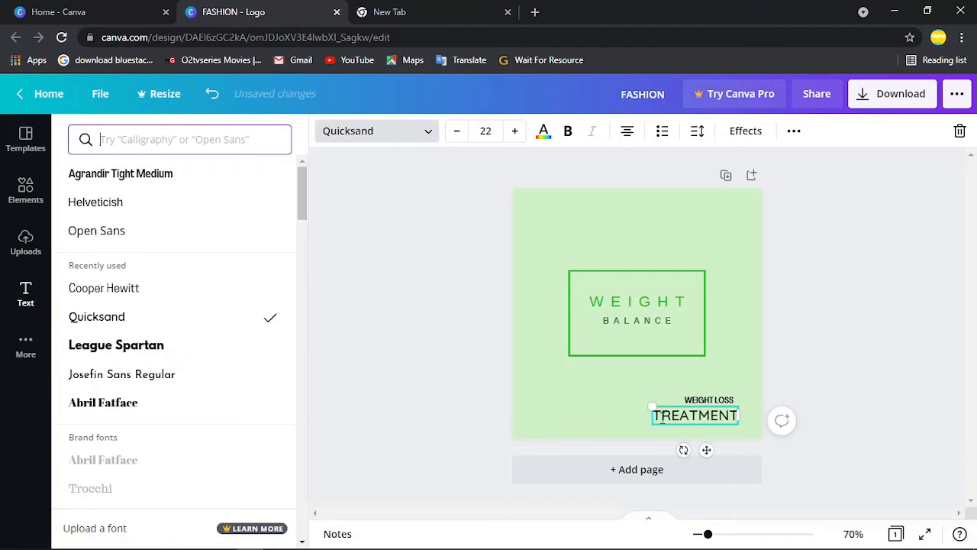
left_click(150, 384)
Step: Set the font of the word TREATMENT to Gagalin from the popular fonts
scroll(152, 380, "down", 10)
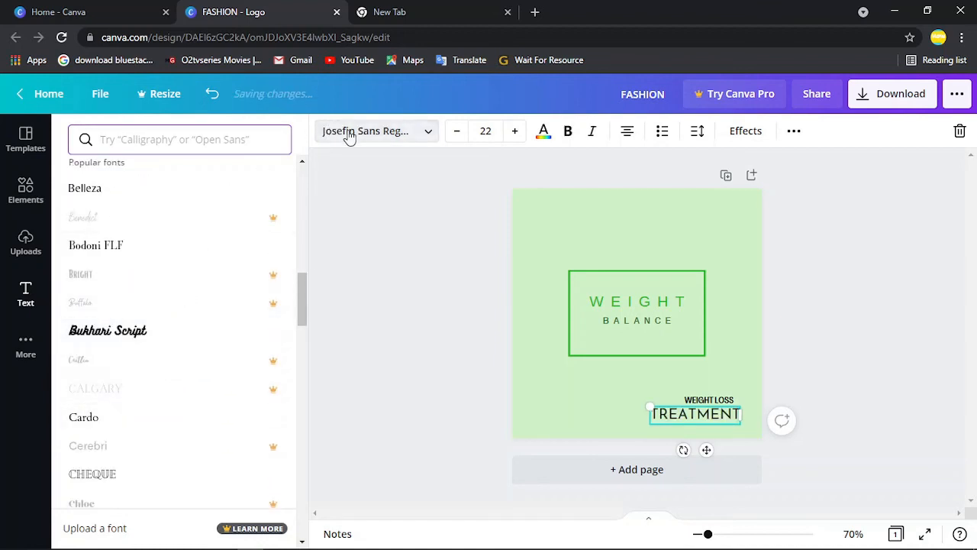
scroll(125, 384, "down", 4)
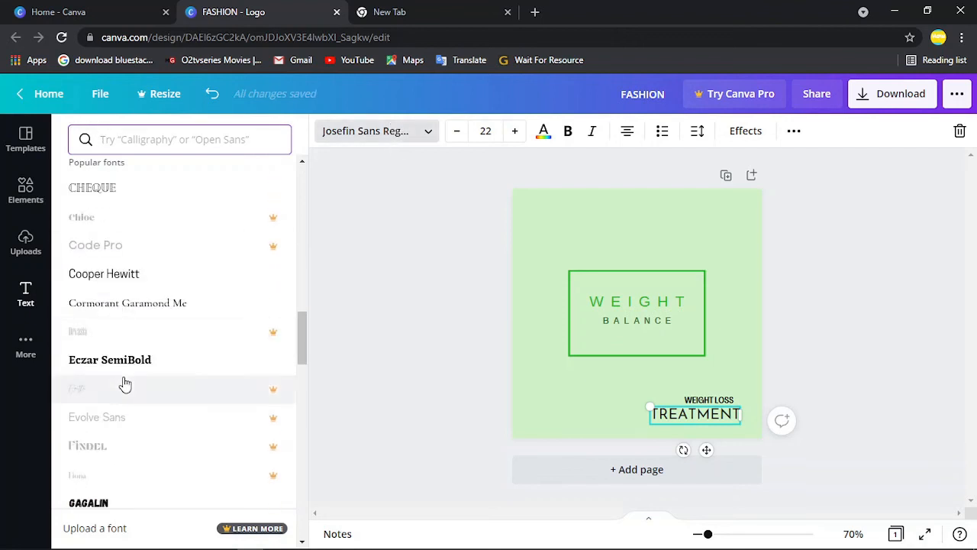
scroll(125, 384, "down", 4)
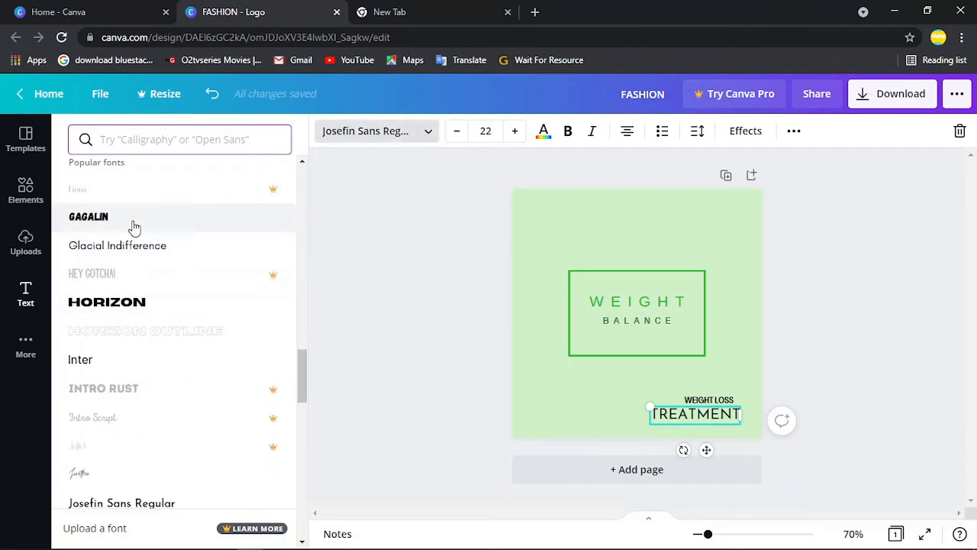
left_click(132, 224)
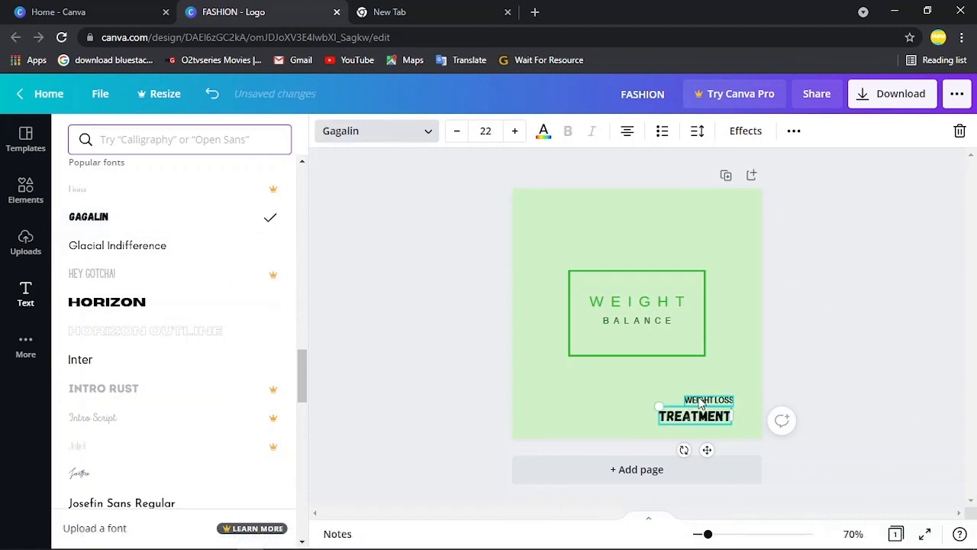
Step: Set the font size of the word TREATMENT to 14
left_click(457, 139)
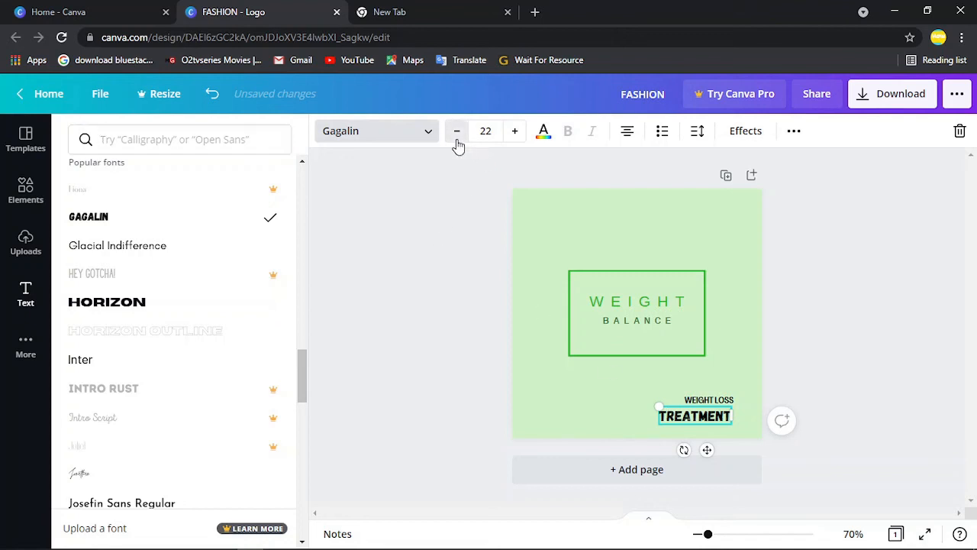
left_click(457, 135)
left_click(457, 135)
left_click(457, 134)
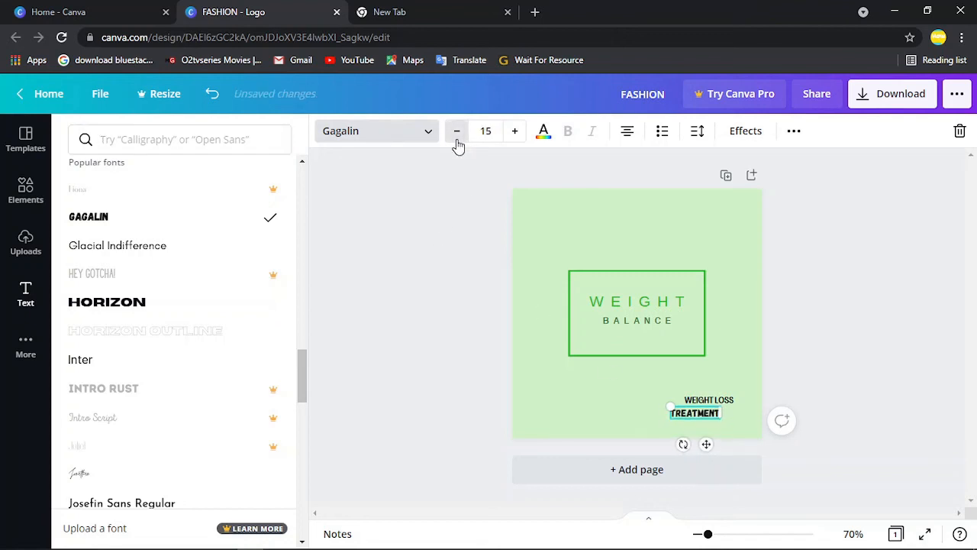
left_click(457, 135)
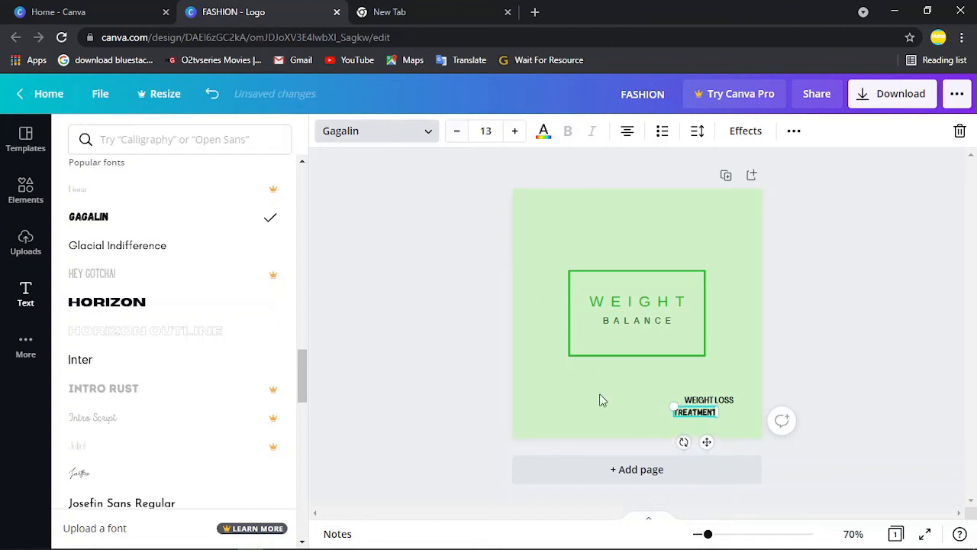
left_click(515, 131)
Step: Try the popular font Shrikhand on the word TREATMENT
scroll(122, 354, "down", 1)
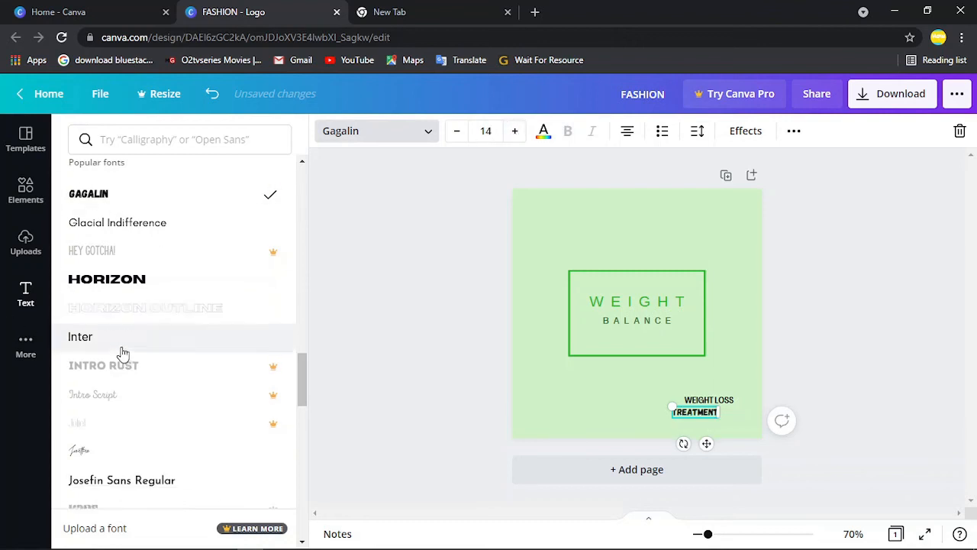
scroll(122, 353, "down", 10)
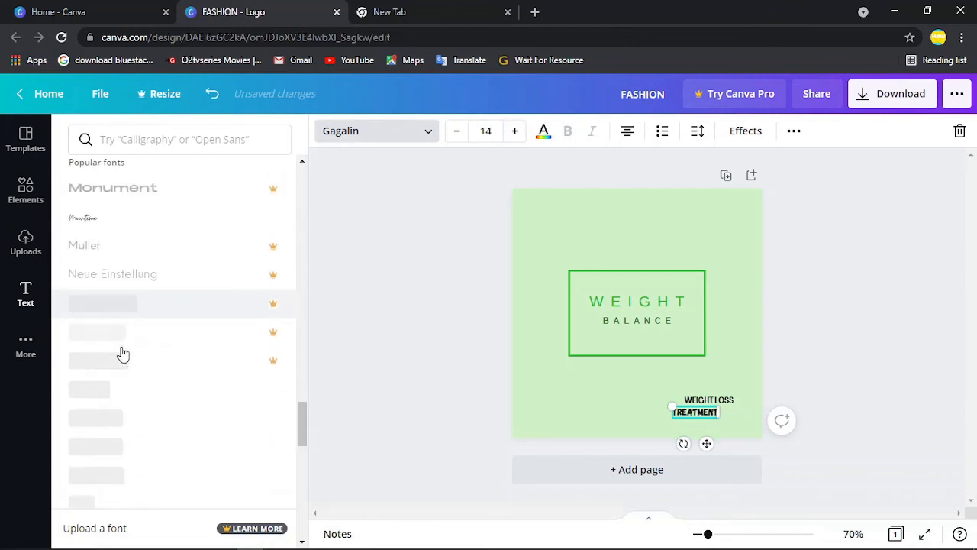
scroll(122, 354, "down", 3)
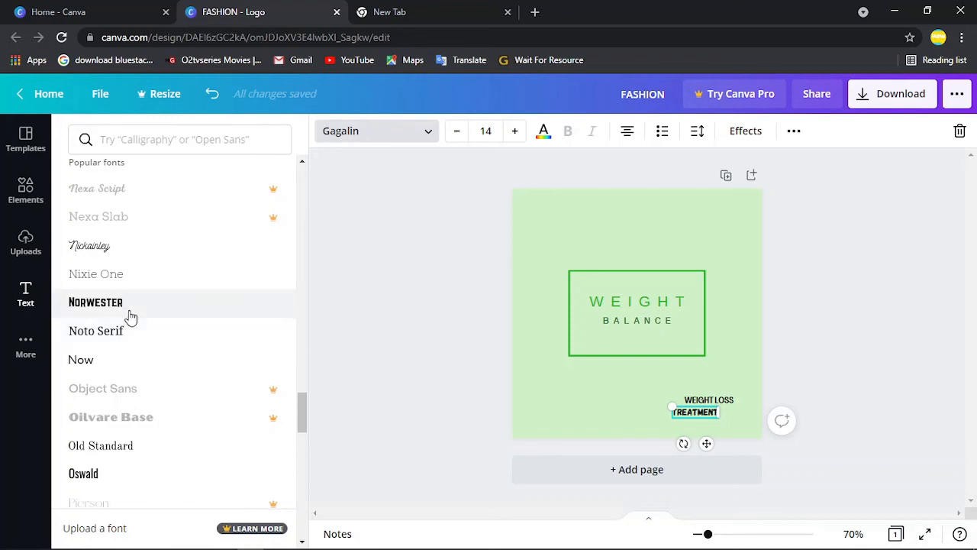
scroll(142, 387, "down", 4)
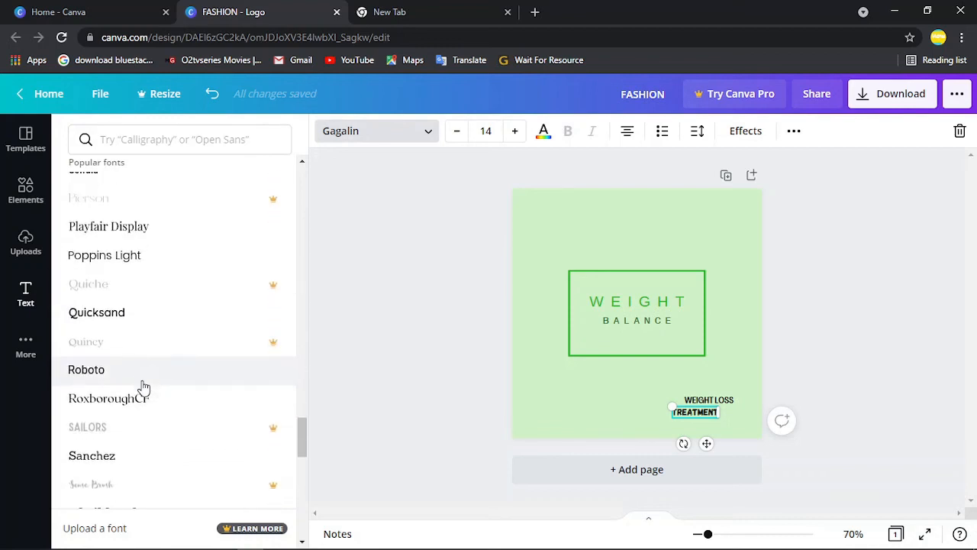
scroll(142, 386, "down", 5)
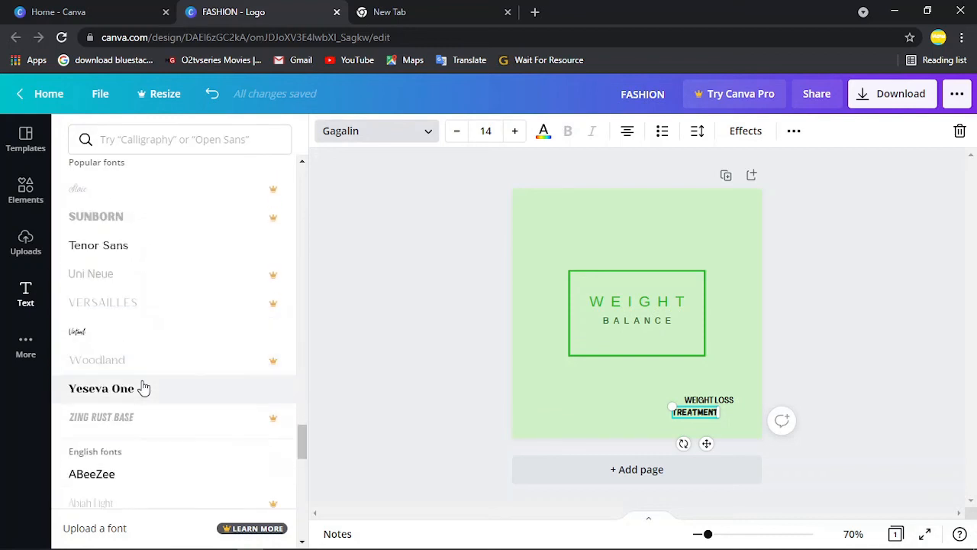
scroll(142, 387, "up", 2)
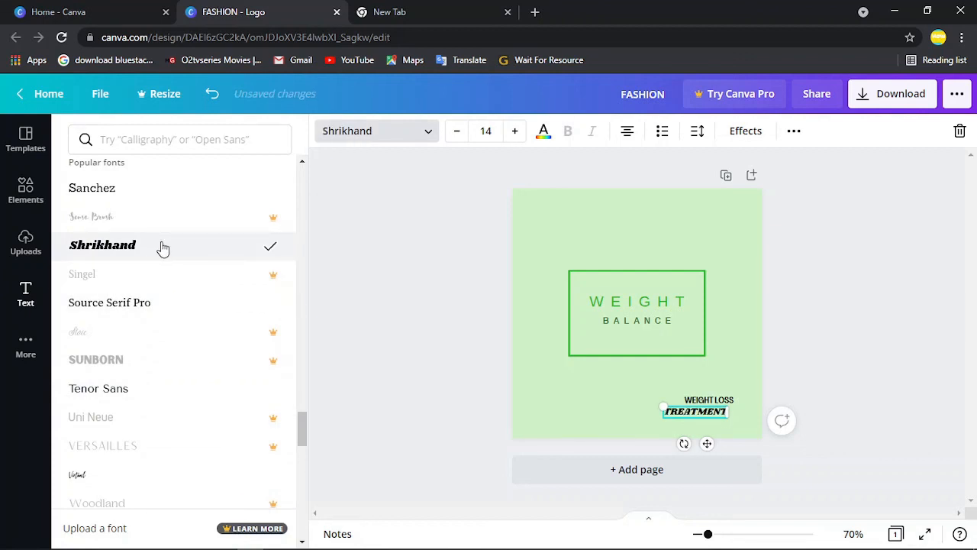
Step: Set the font of the word TREATMENT to Ahsing from the English fonts
scroll(163, 247, "down", 6)
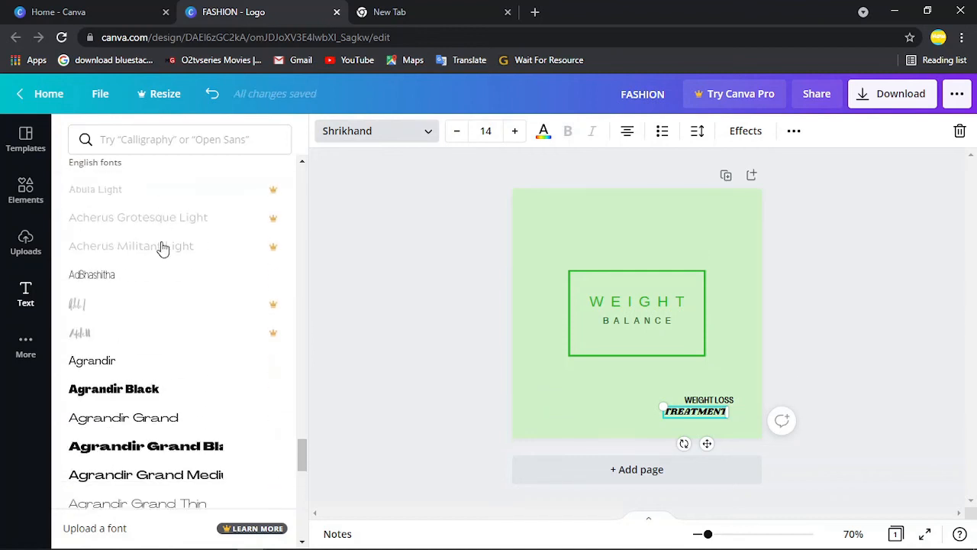
scroll(162, 247, "down", 5)
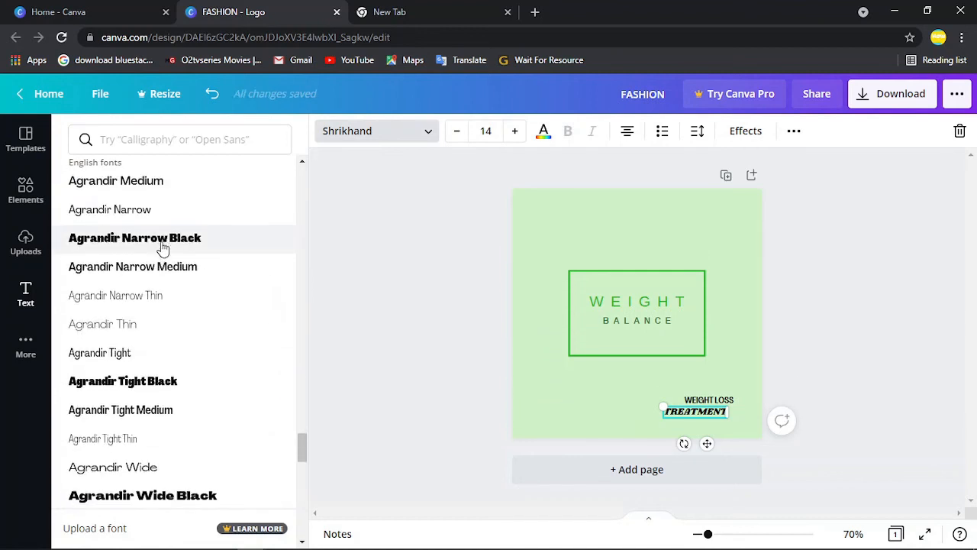
scroll(163, 247, "down", 5)
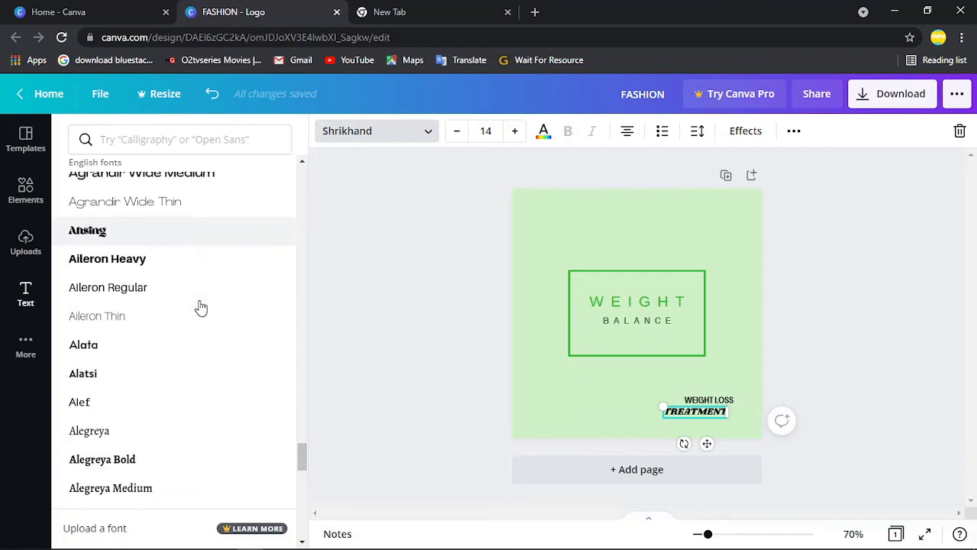
scroll(187, 229, "down", 2)
scroll(184, 221, "up", 2)
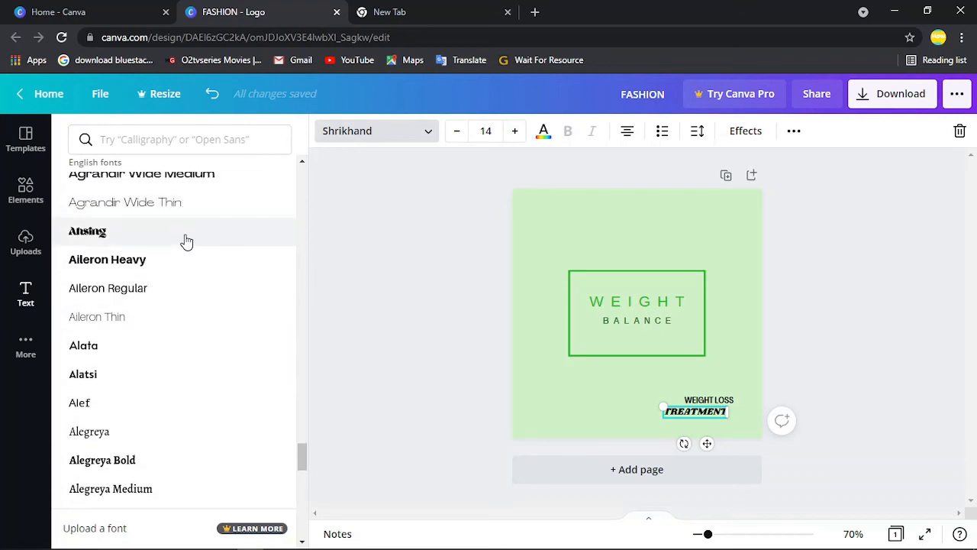
left_click(187, 242)
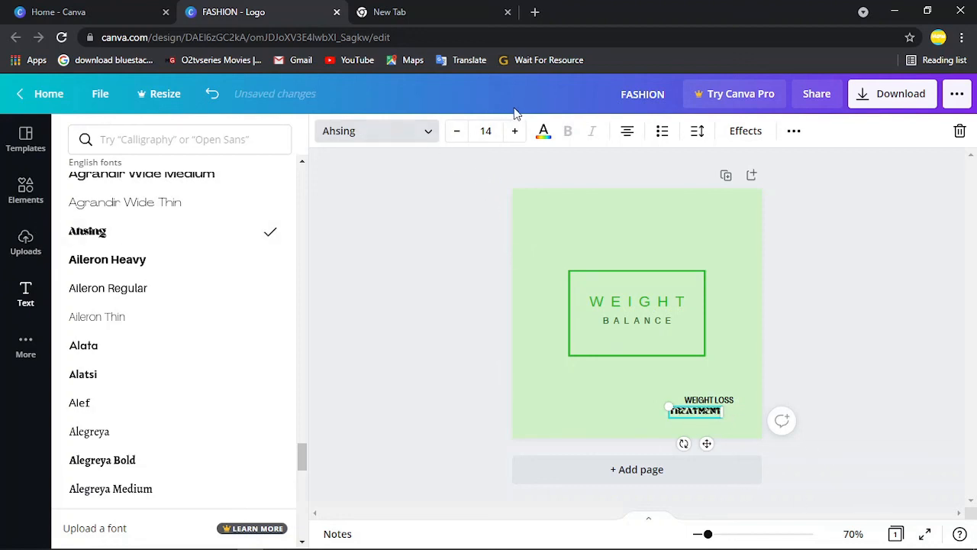
Step: Increase the font size of the word TREATMENT to 20
left_click(514, 130)
left_click(514, 131)
left_click(515, 131)
left_click(514, 131)
left_click(515, 130)
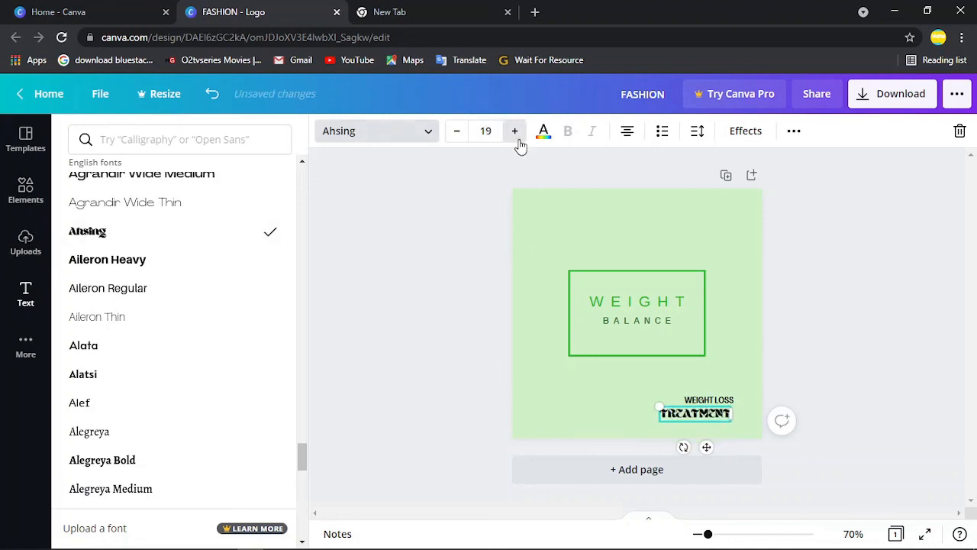
left_click(515, 130)
left_click(603, 423)
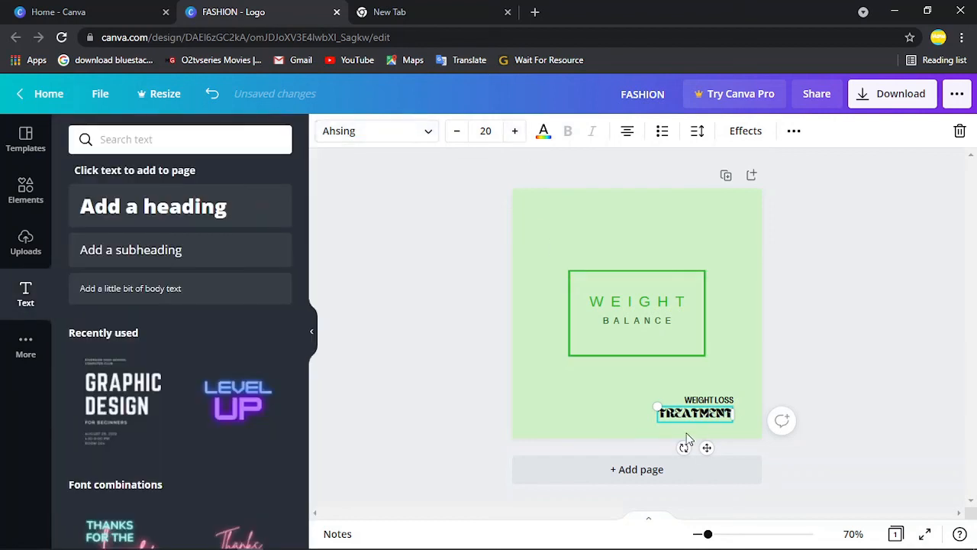
Step: Shift the word TREATMENT to the right so its start lines up roughly with the WEIGHT LOSS text above, and deselect it
left_click_drag(706, 448, 727, 449)
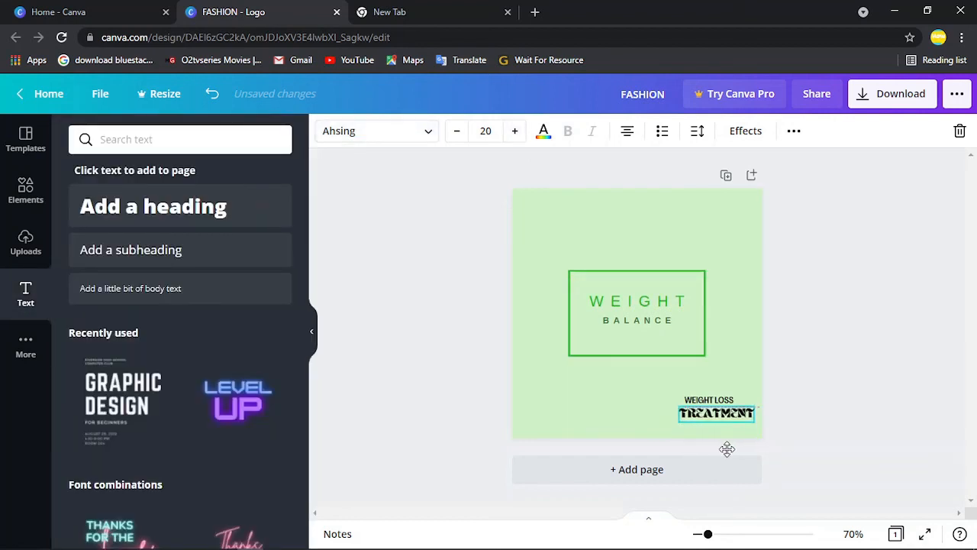
left_click(588, 405)
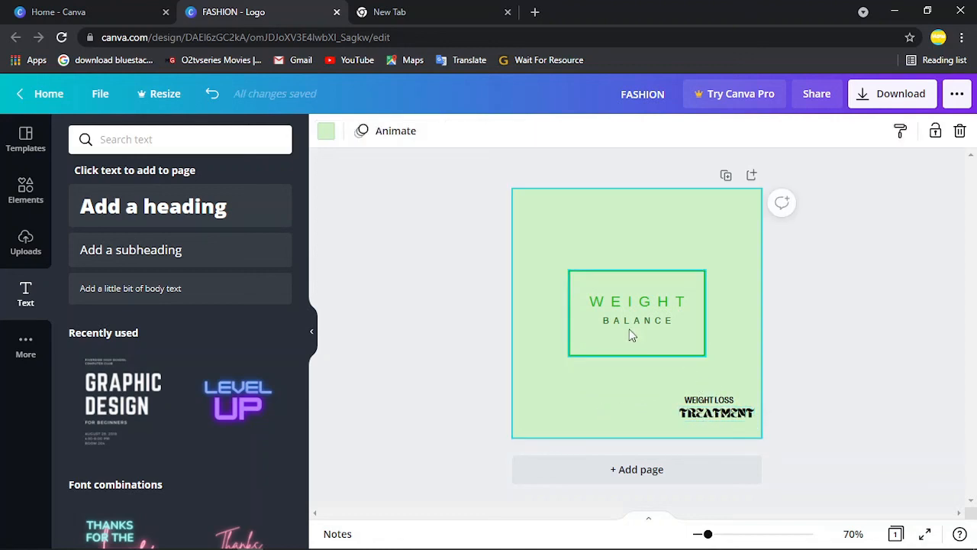
left_click(417, 230)
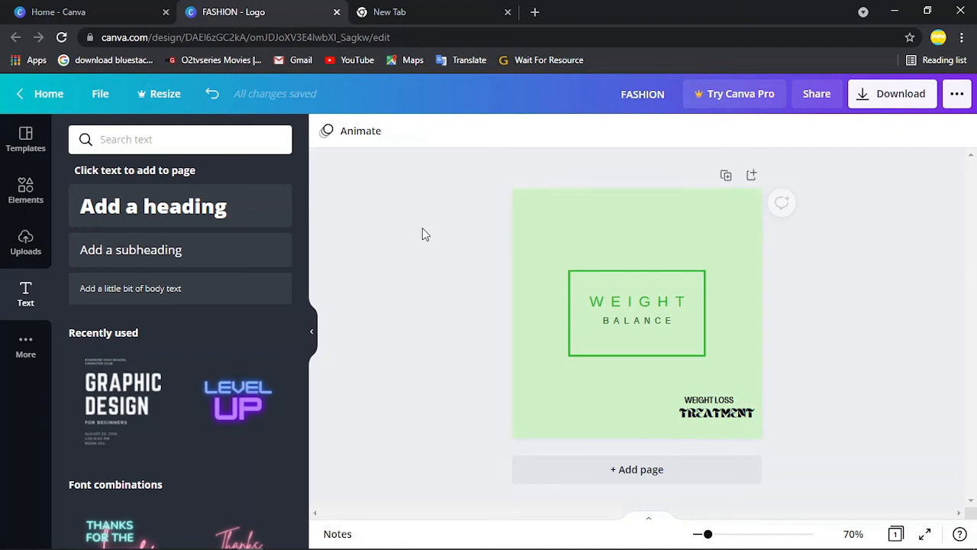
Step: Review the file types offered for downloading the logo, keep PNG, and close the download options without downloading
left_click(862, 98)
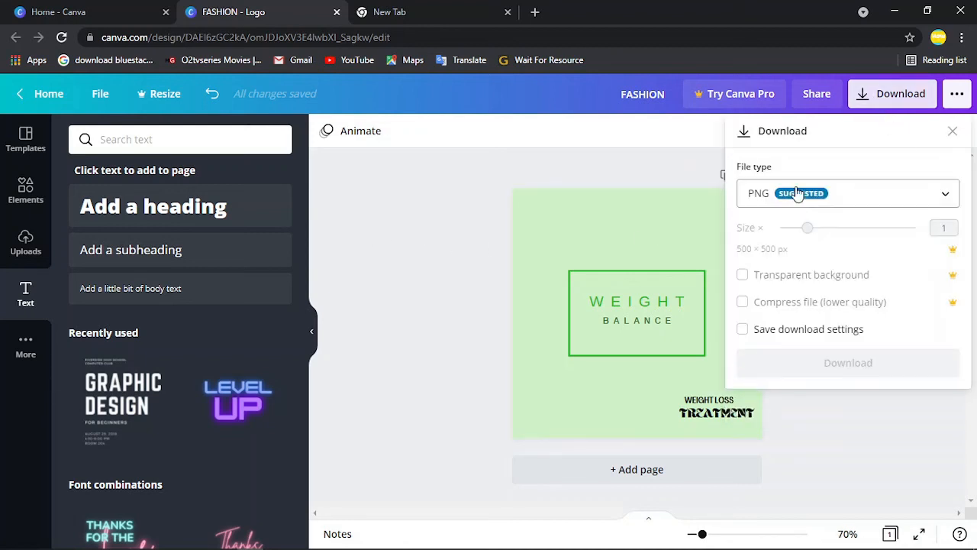
left_click(840, 193)
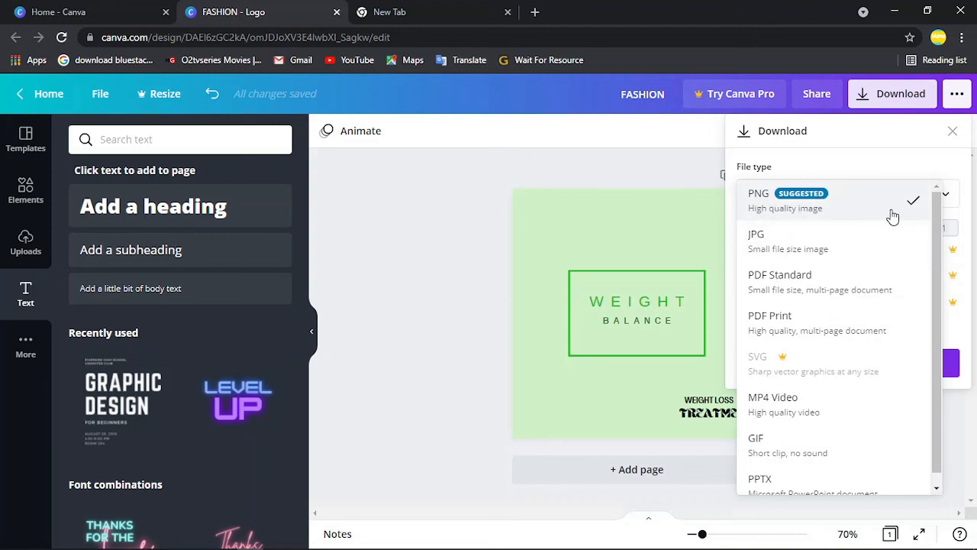
left_click(844, 203)
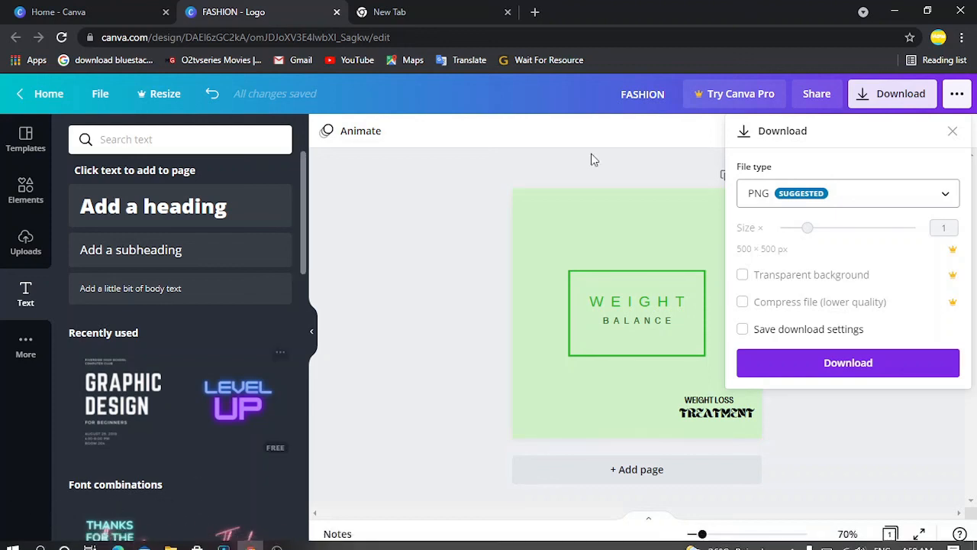
left_click(418, 280)
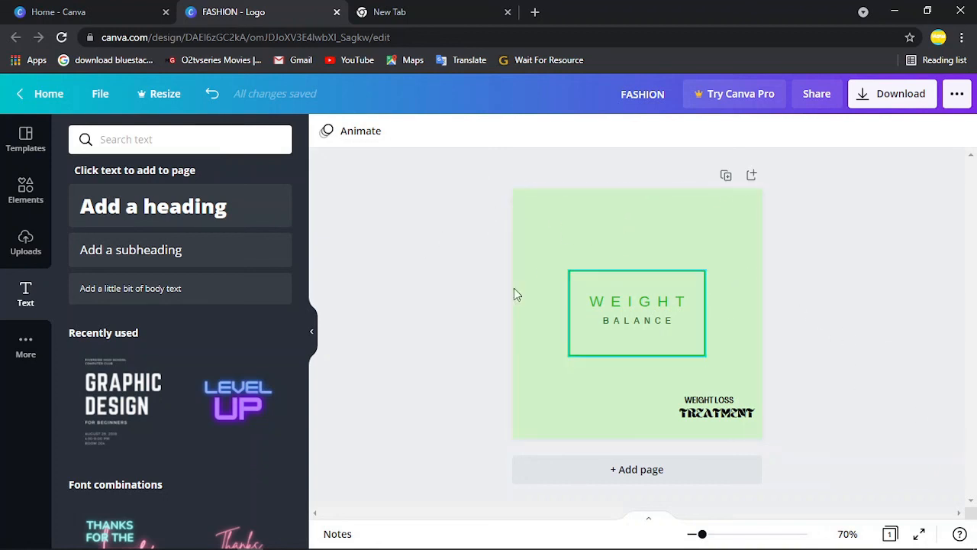
Step: Return to the logo templates and clear the Doctor Logo search
left_click(19, 152)
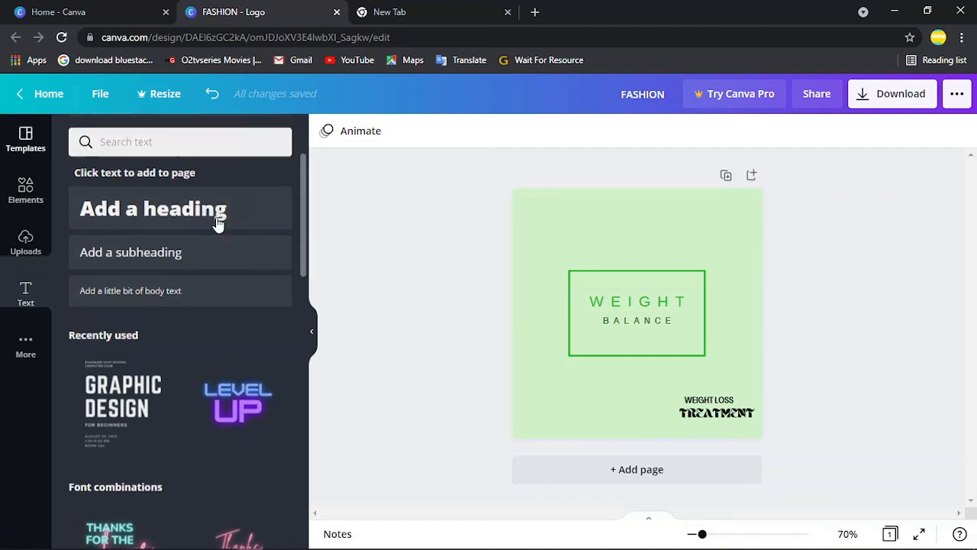
scroll(139, 246, "up", 2)
scroll(139, 248, "up", 5)
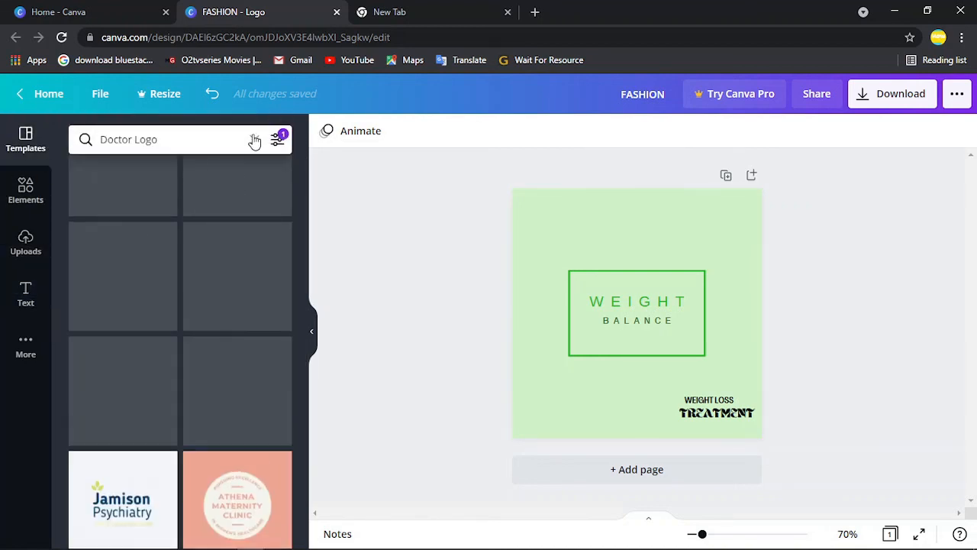
left_click(255, 143)
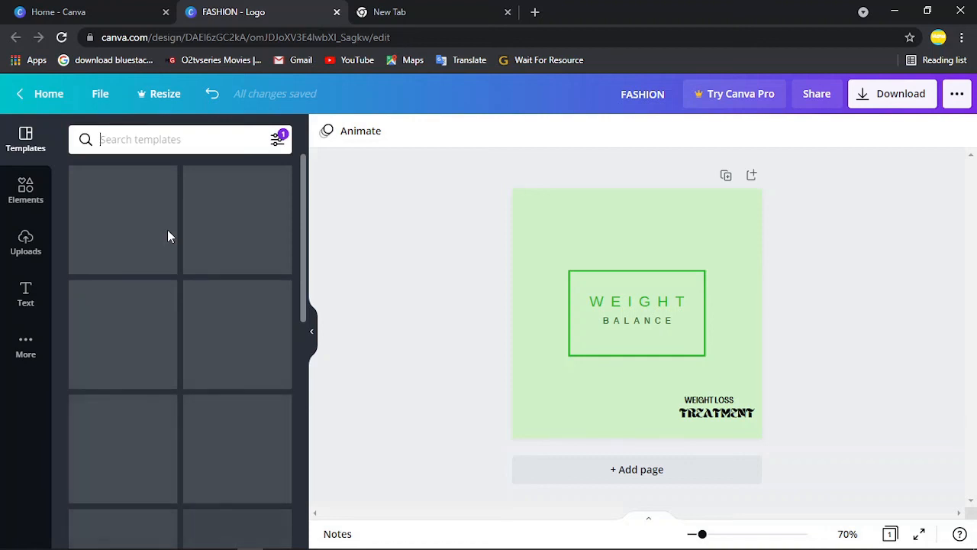
Step: Browse the logo template categories and look through more of the Animated Logo templates
scroll(169, 237, "down", 2)
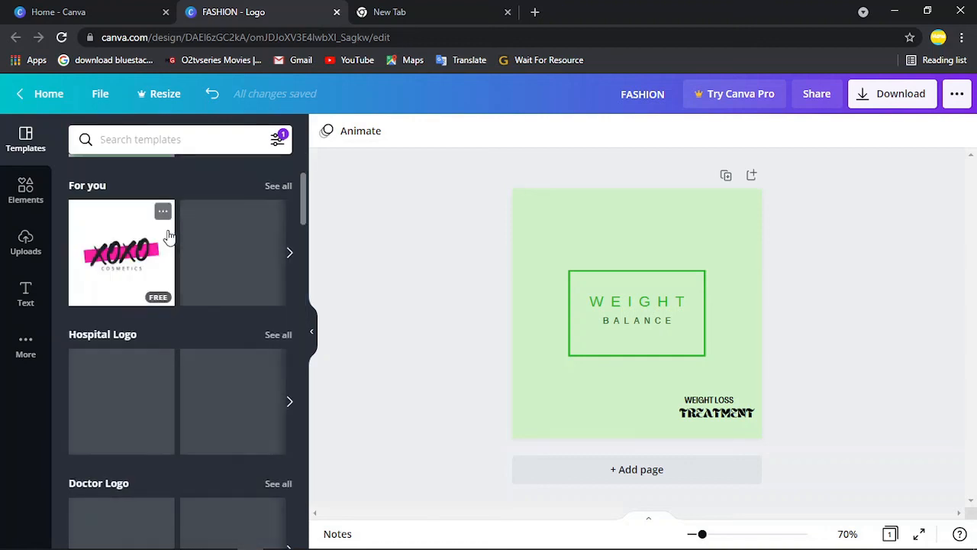
scroll(190, 290, "down", 7)
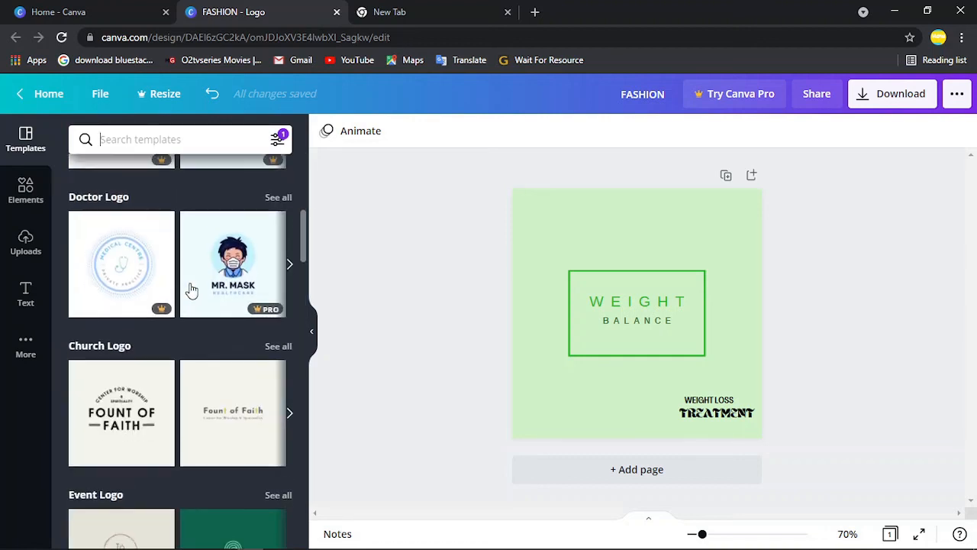
scroll(191, 289, "down", 2)
scroll(192, 286, "up", 5)
scroll(145, 359, "down", 7)
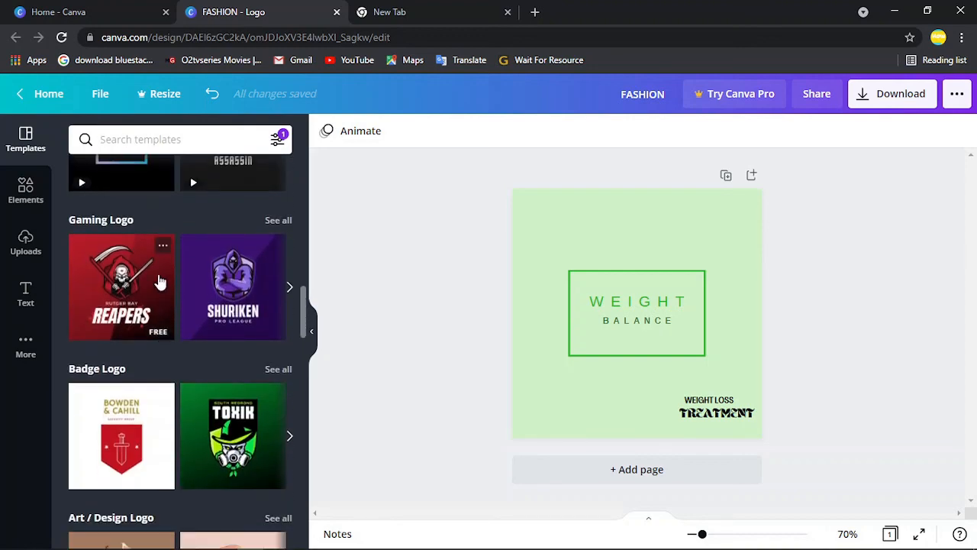
scroll(152, 252, "up", 2)
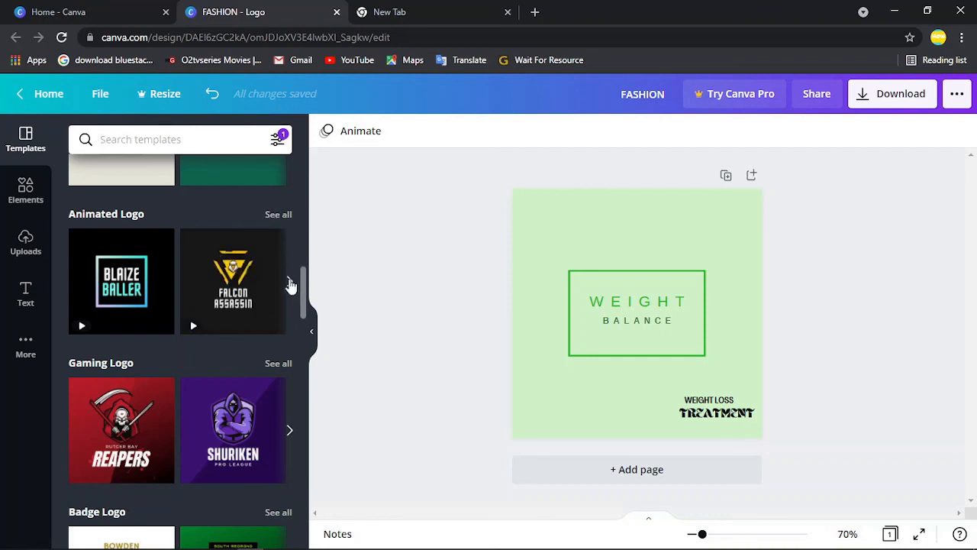
left_click(290, 282)
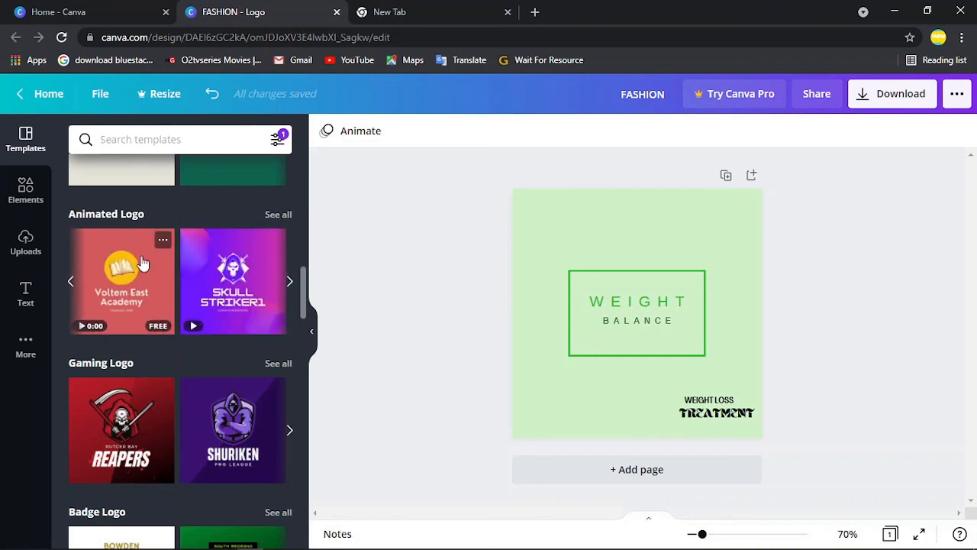